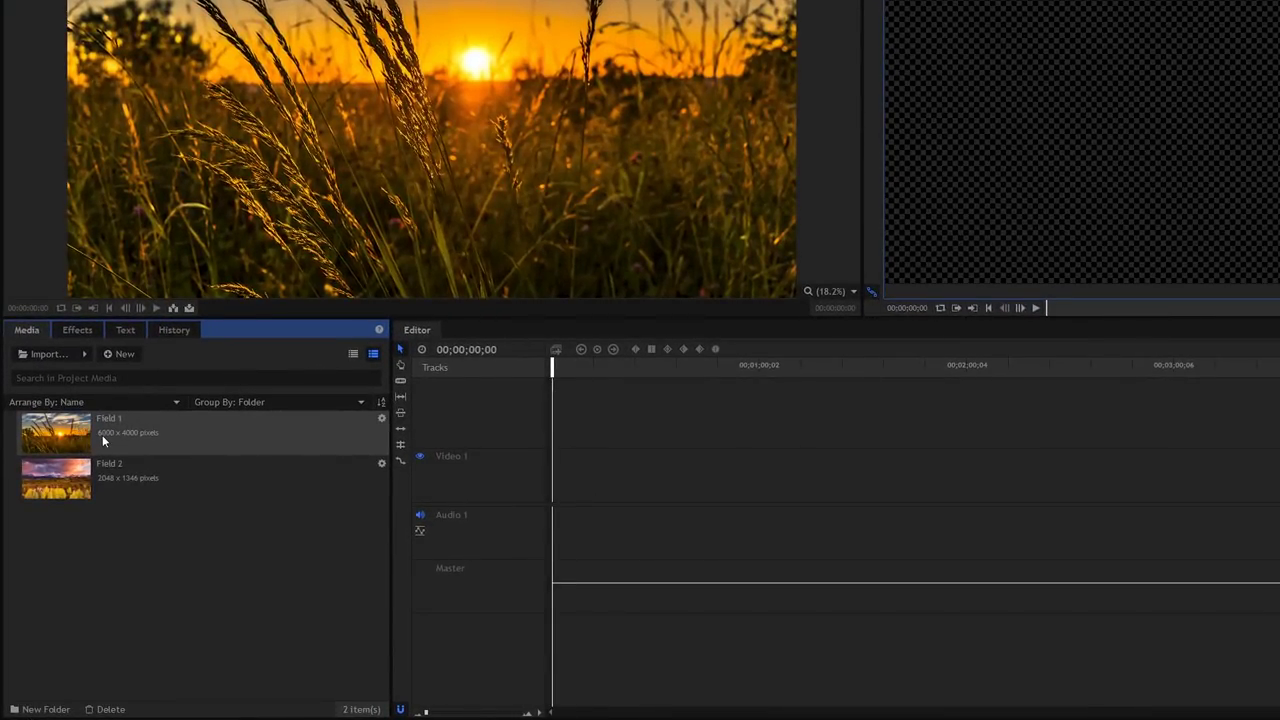
Create a composite shot named 'Final Composite' with a duration of 00:00:04:00.
left_click(120, 356)
left_click(120, 370)
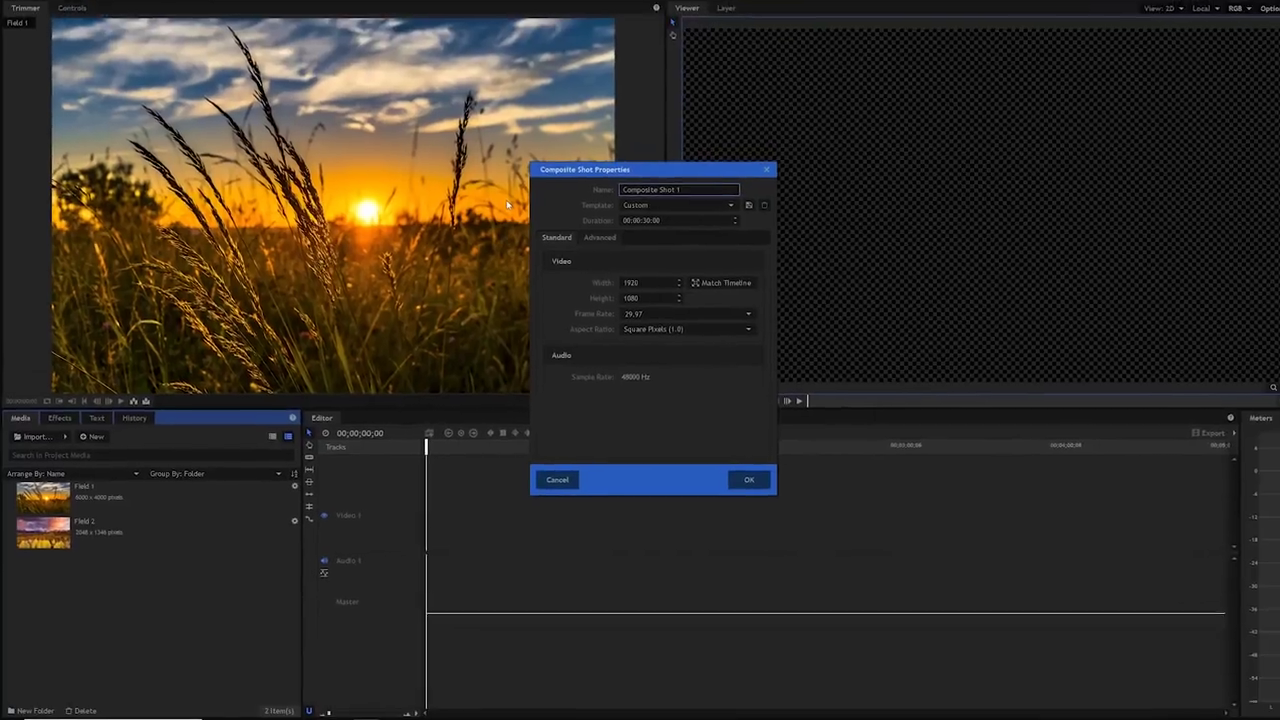
key("ctrl+a")
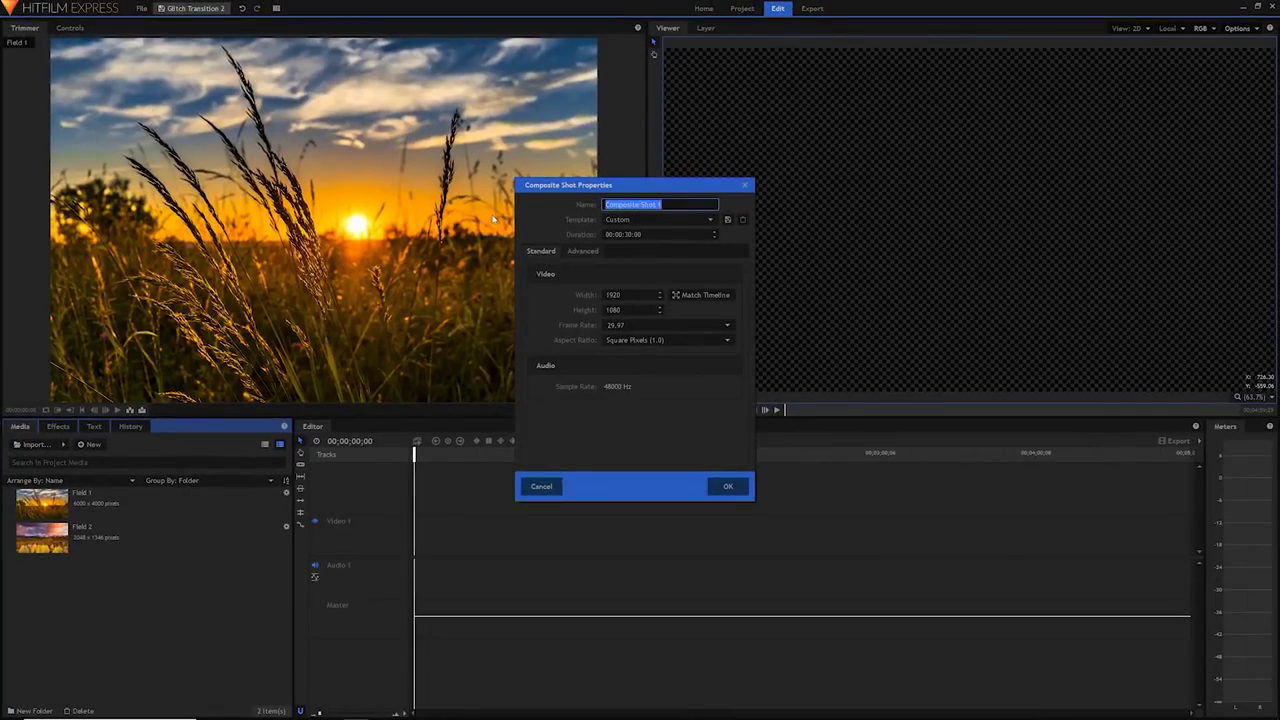
type("Final Composite")
double_click(625, 234)
type("04")
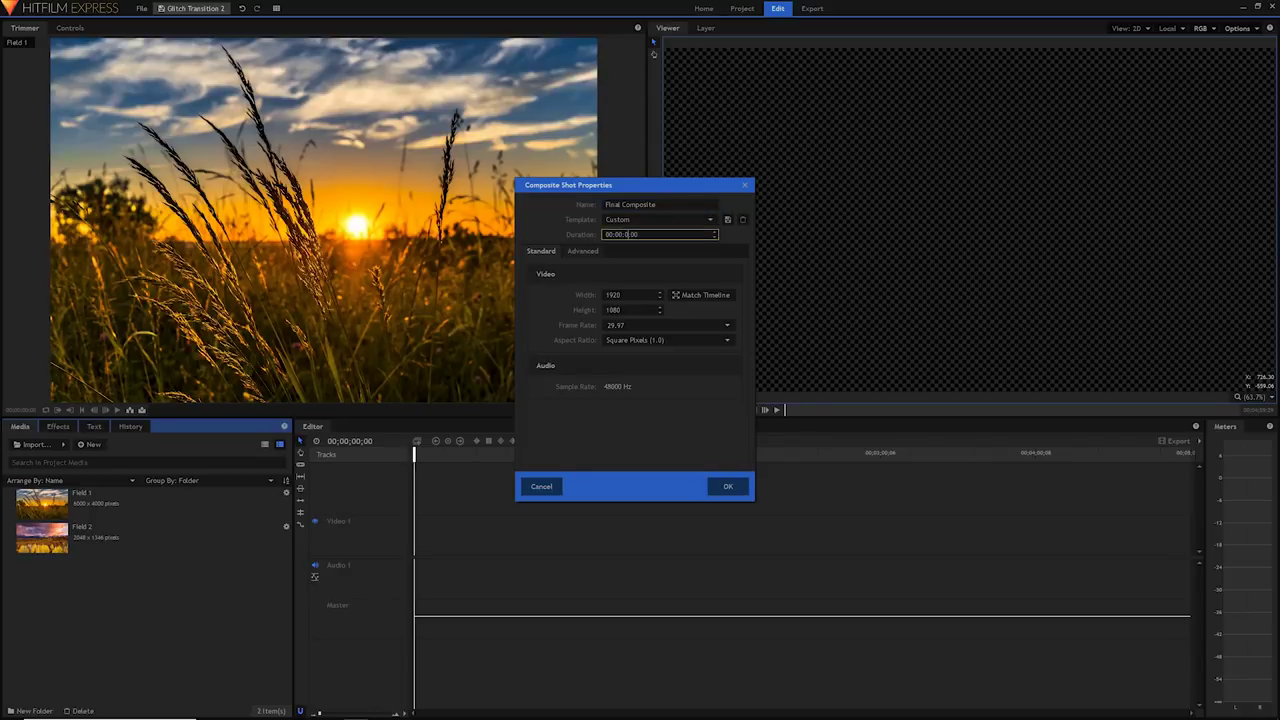
key("shift+Tab")
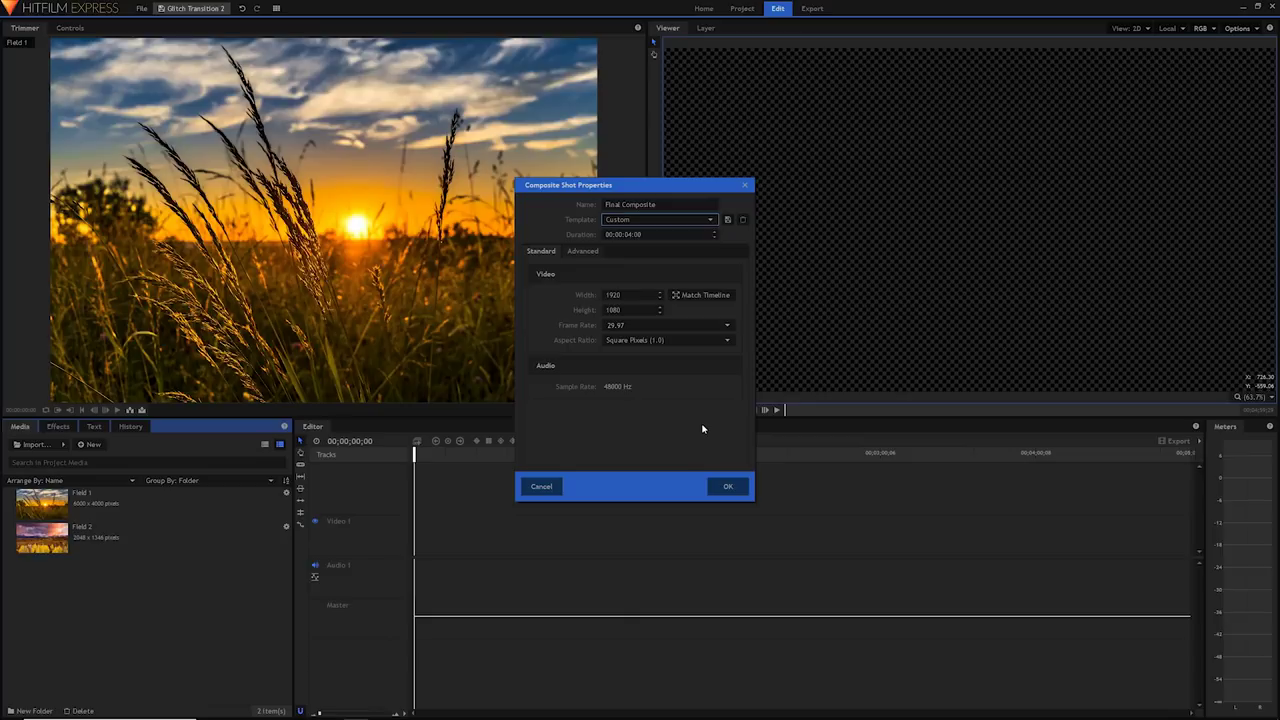
left_click(722, 486)
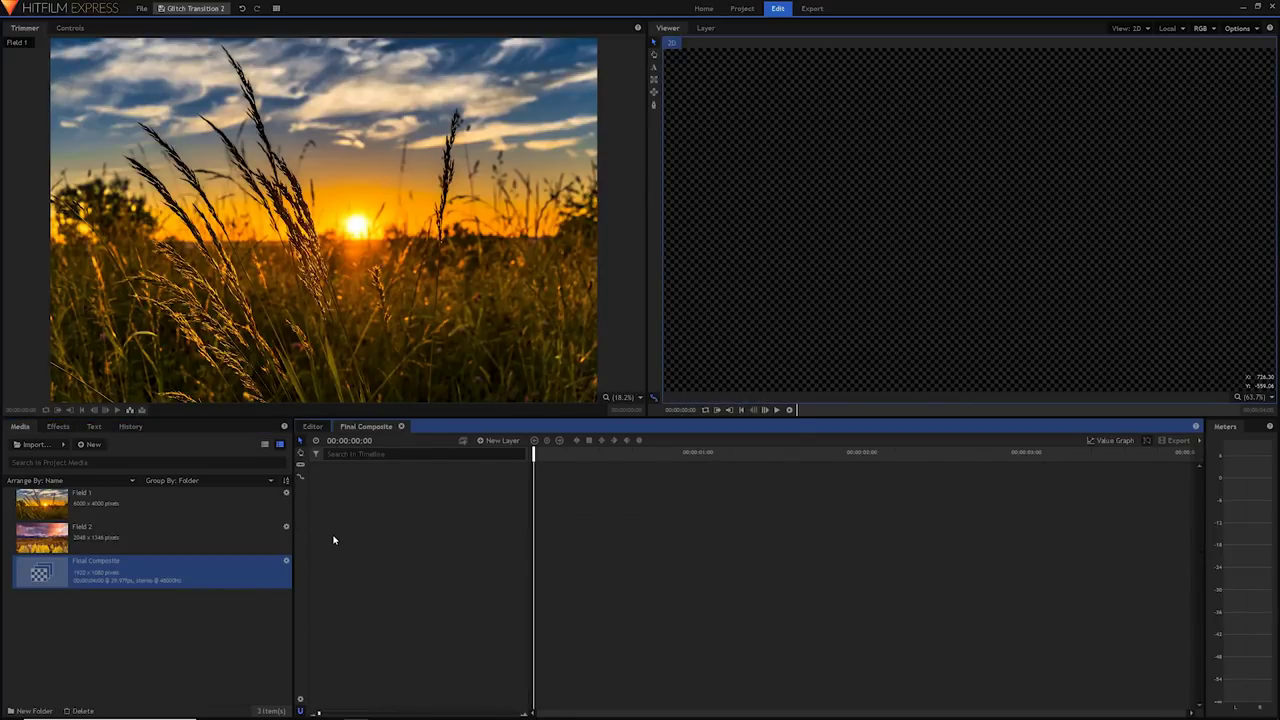
Add Field 1 and Field 2 as layers and fit them to the frame width.
left_click(131, 529)
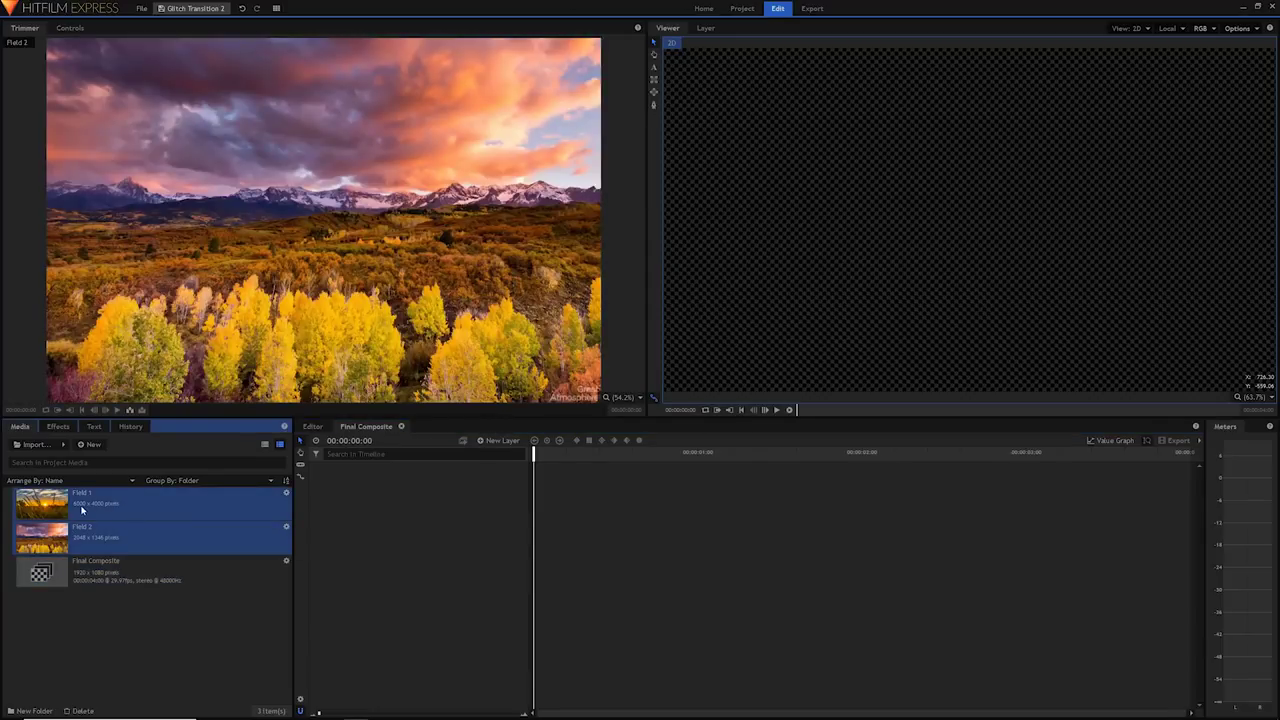
left_click_drag(64, 510, 347, 470)
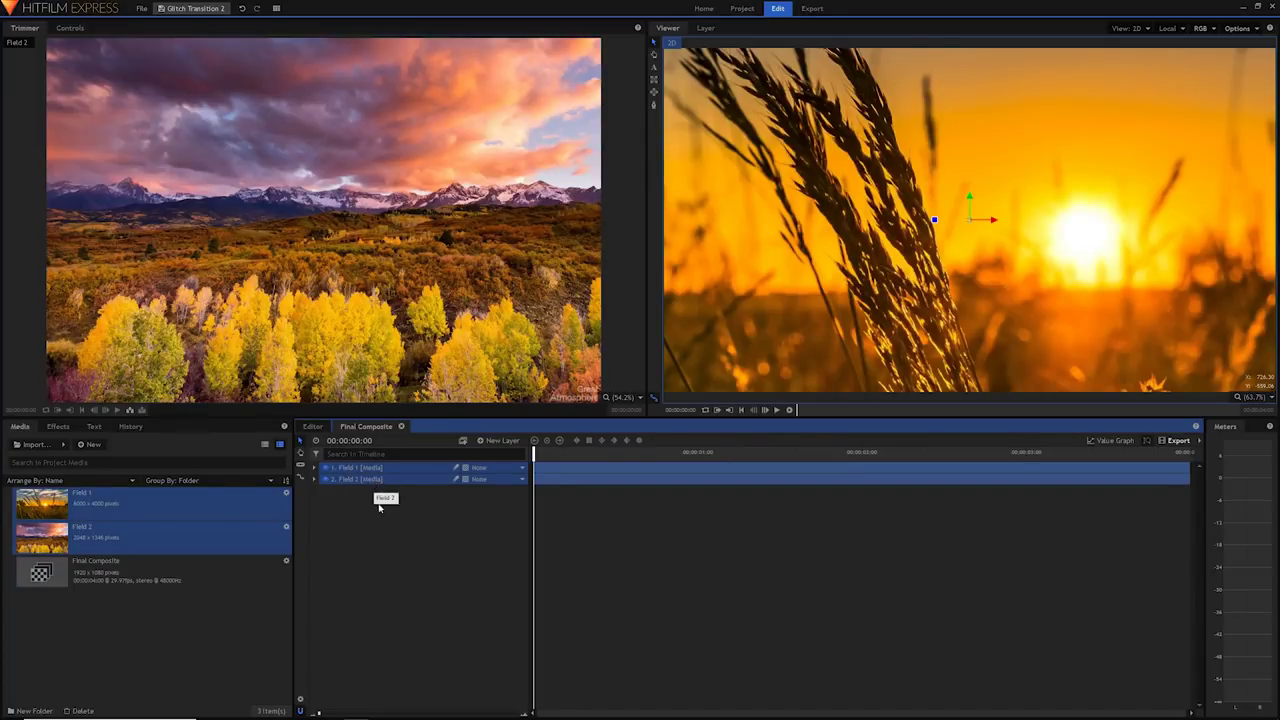
right_click(378, 482)
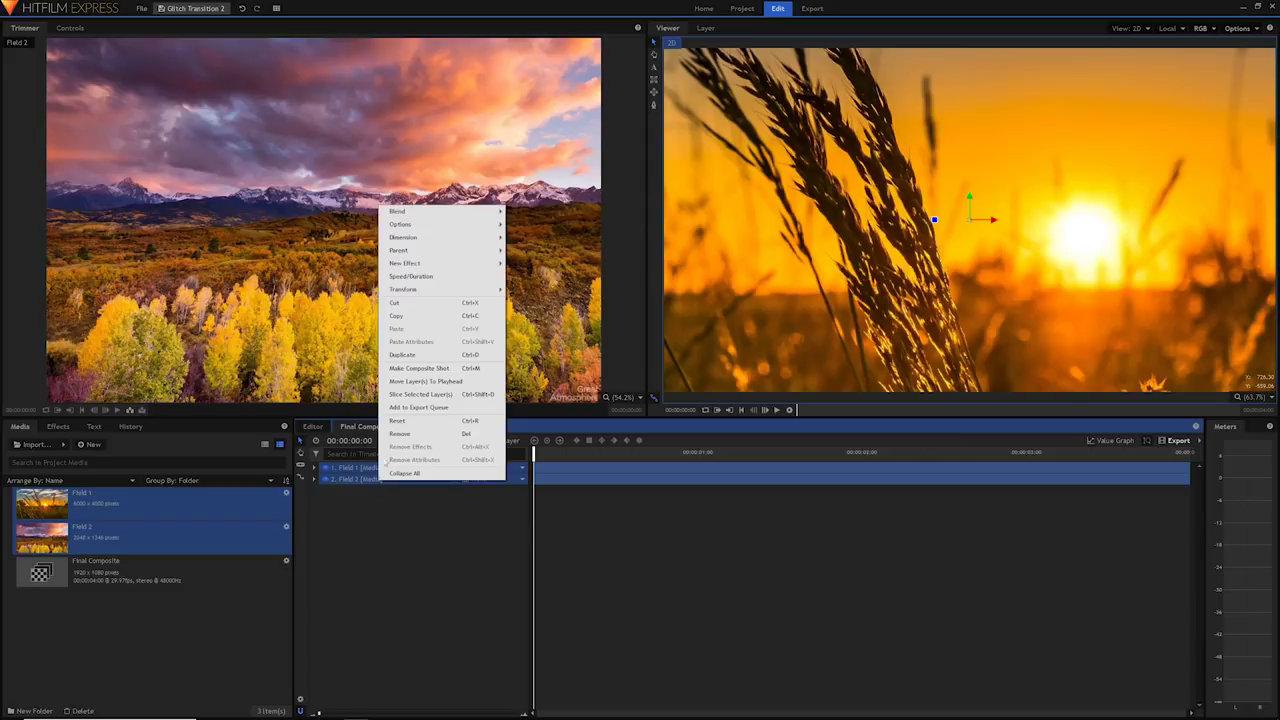
mouse_move(420, 296)
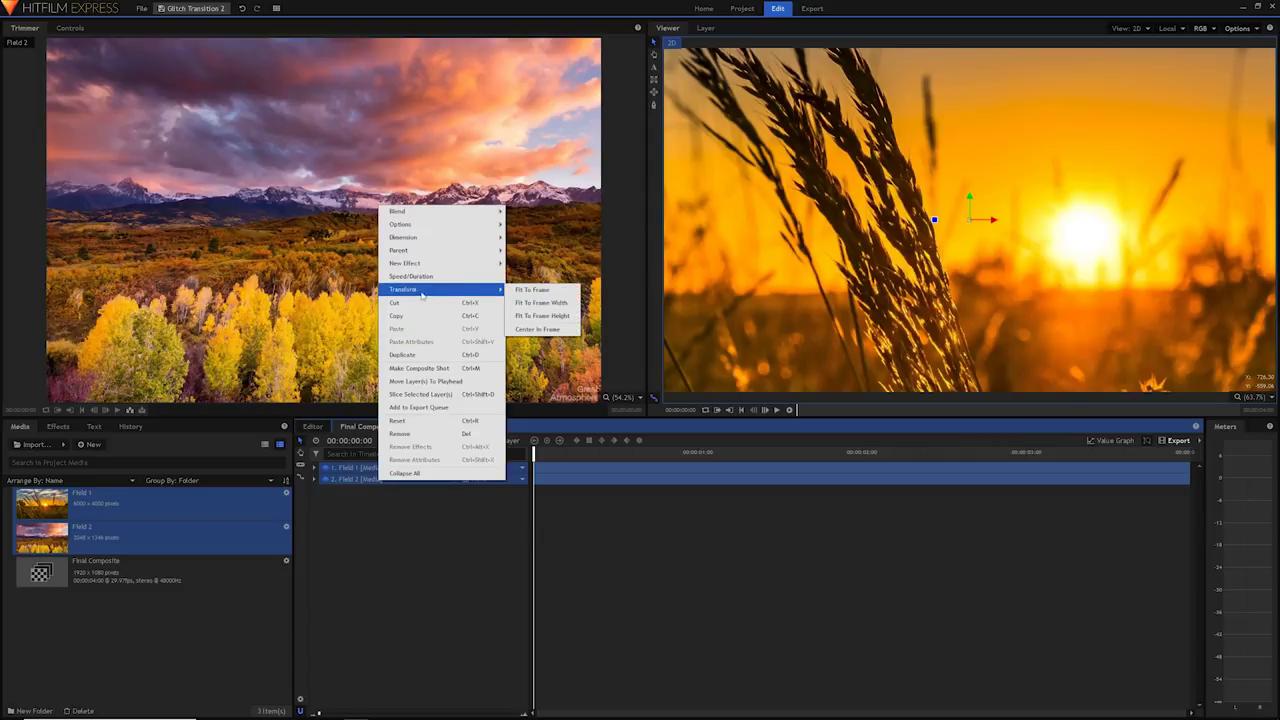
left_click(536, 303)
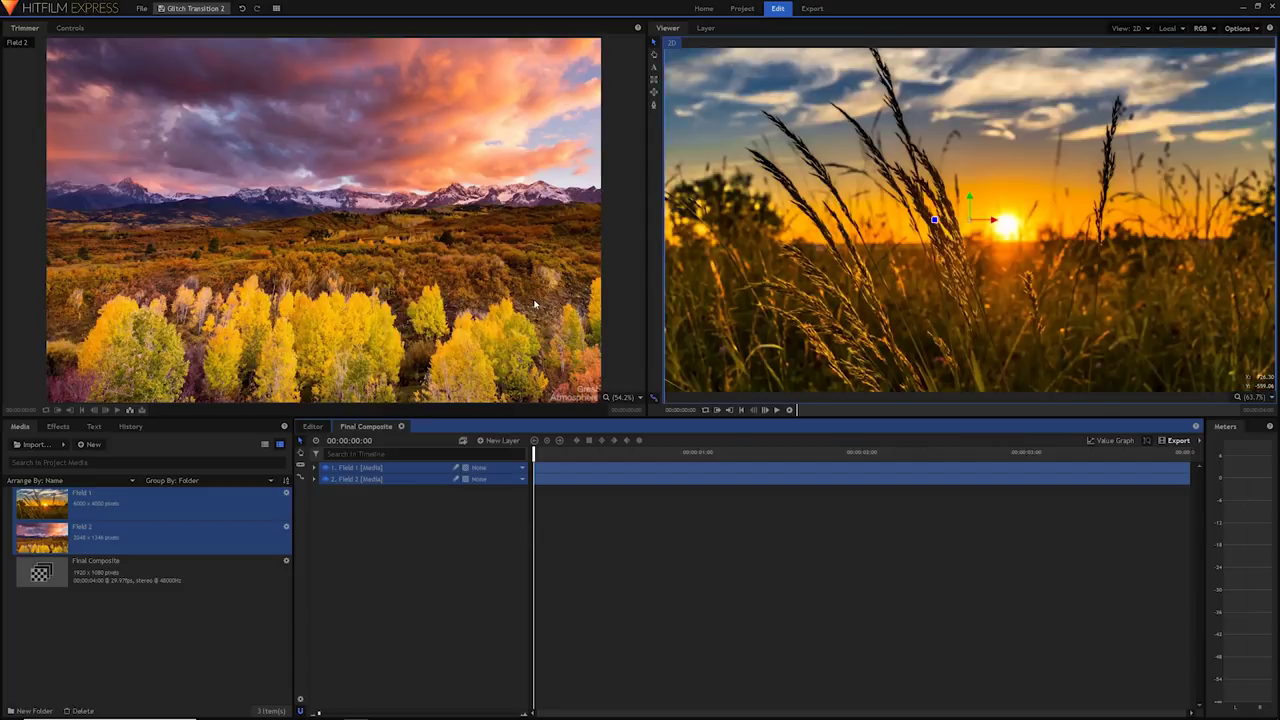
Hide and re-show Field 1 to check Field 2 underneath, then select Field 1.
left_click(341, 493)
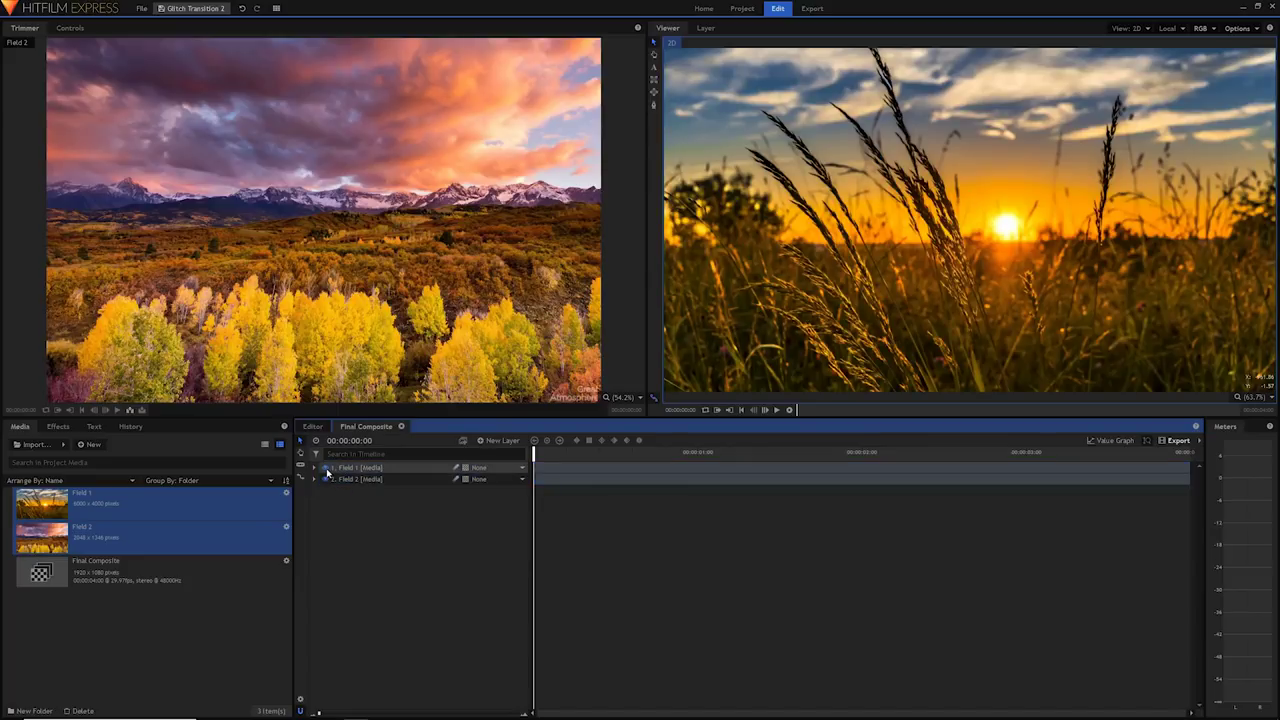
left_click(326, 470)
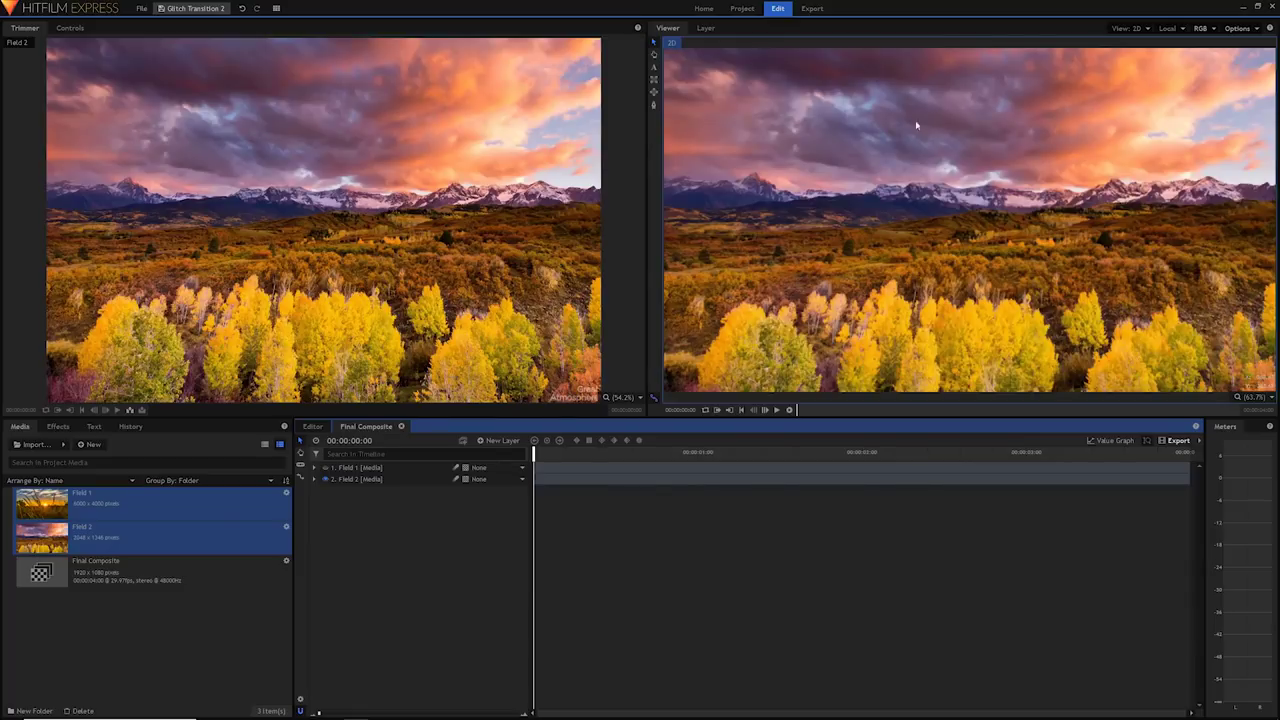
left_click(153, 512)
left_click(327, 470)
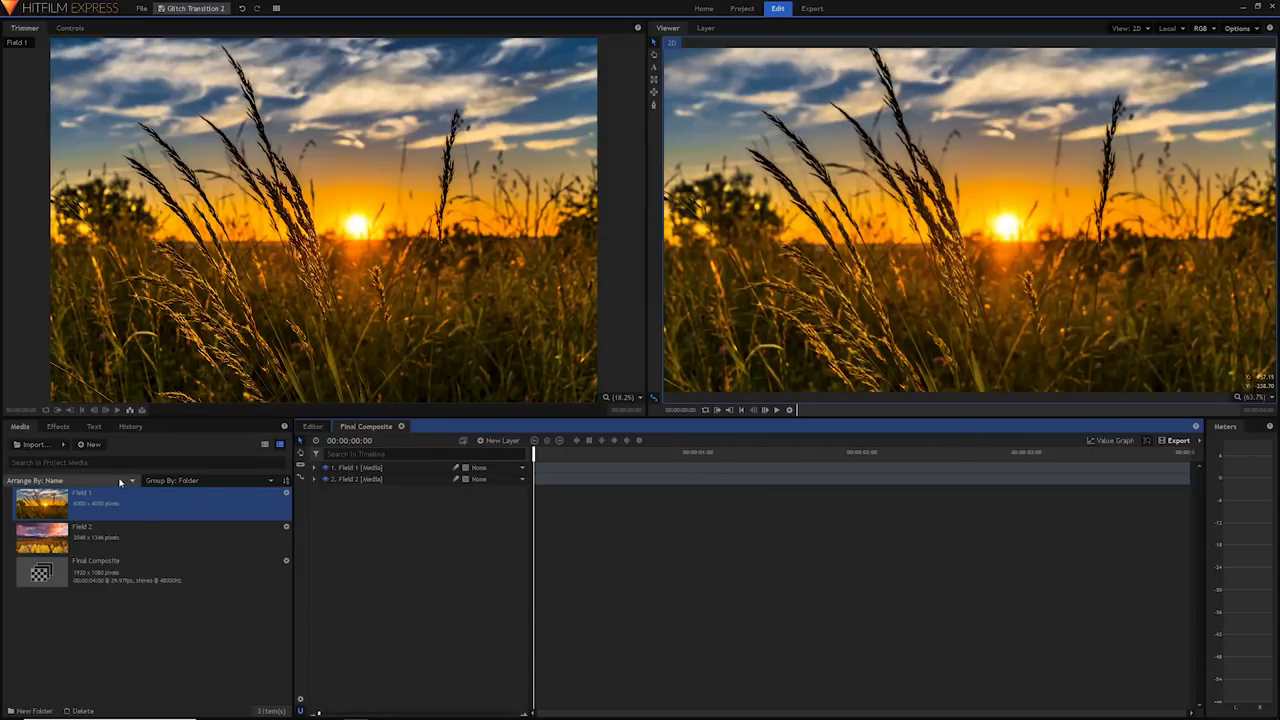
Add another composite shot and name it 'Displacement Map'.
left_click(92, 446)
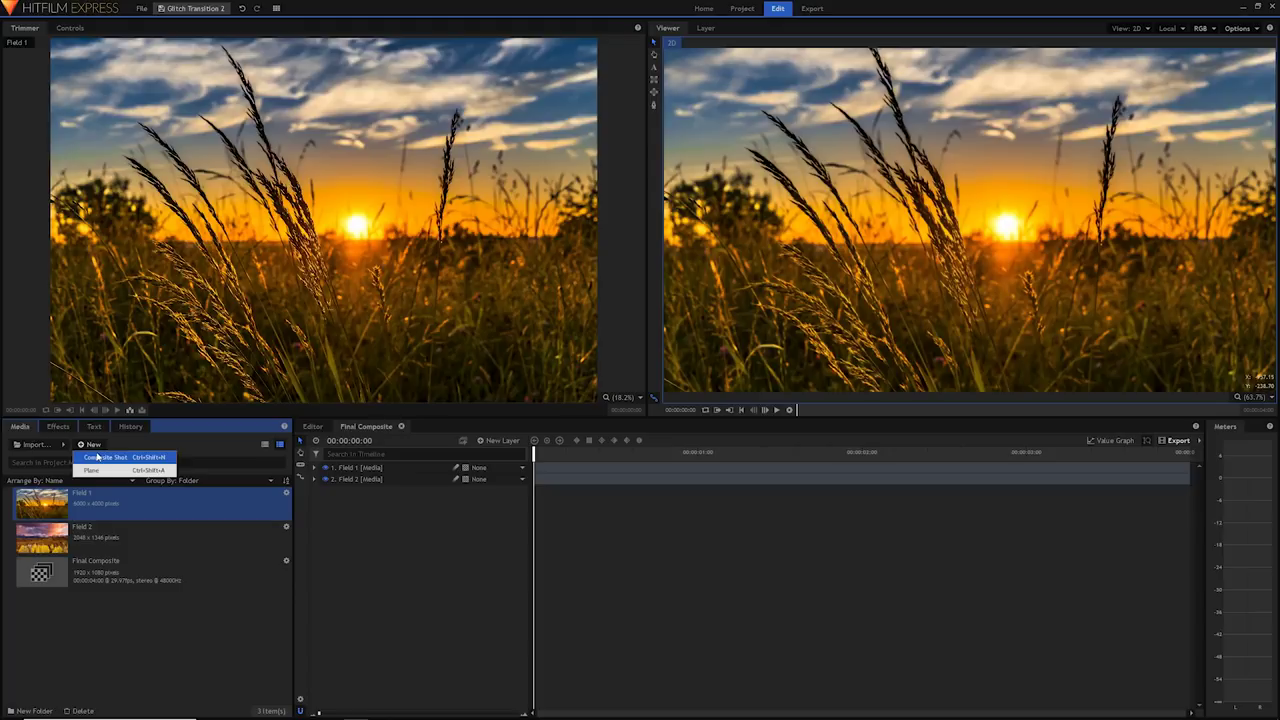
left_click(98, 457)
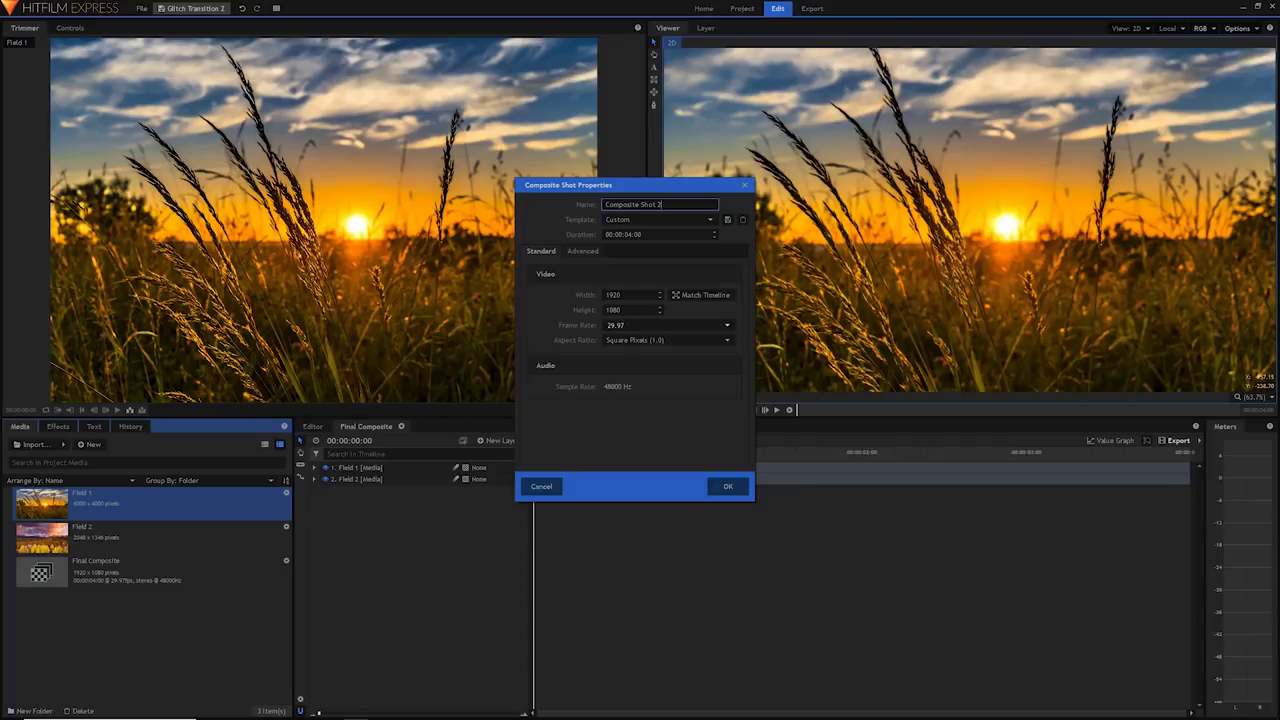
left_click(665, 204)
type("Displacement Map")
left_click(728, 486)
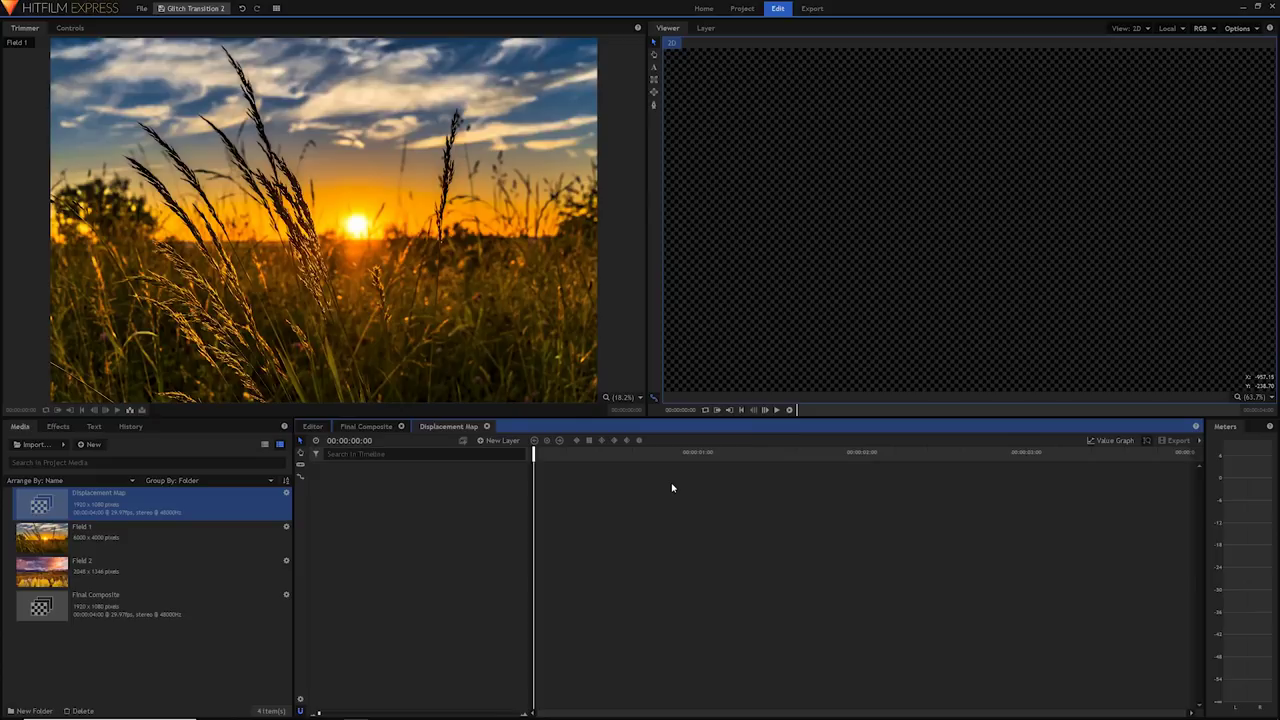
Add a plane layer named 'Displacement Plane'.
left_click(500, 440)
left_click(496, 456)
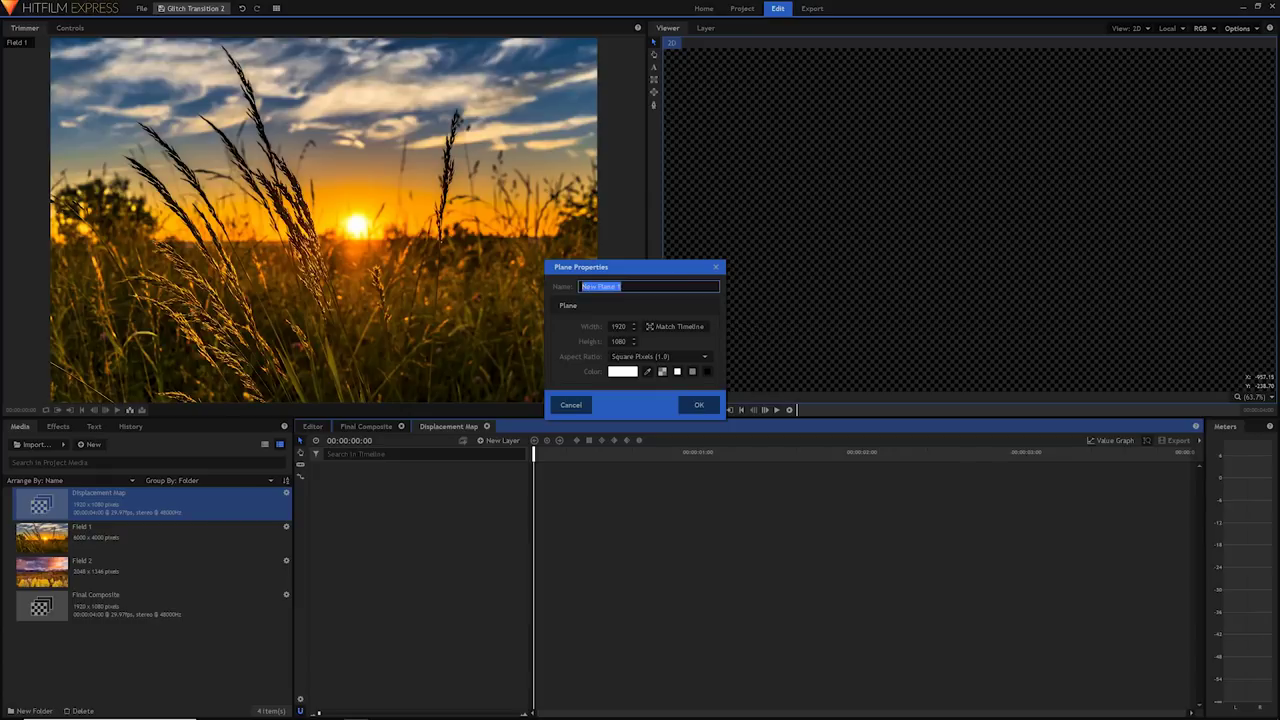
type("Displacement Plane")
key("Return")
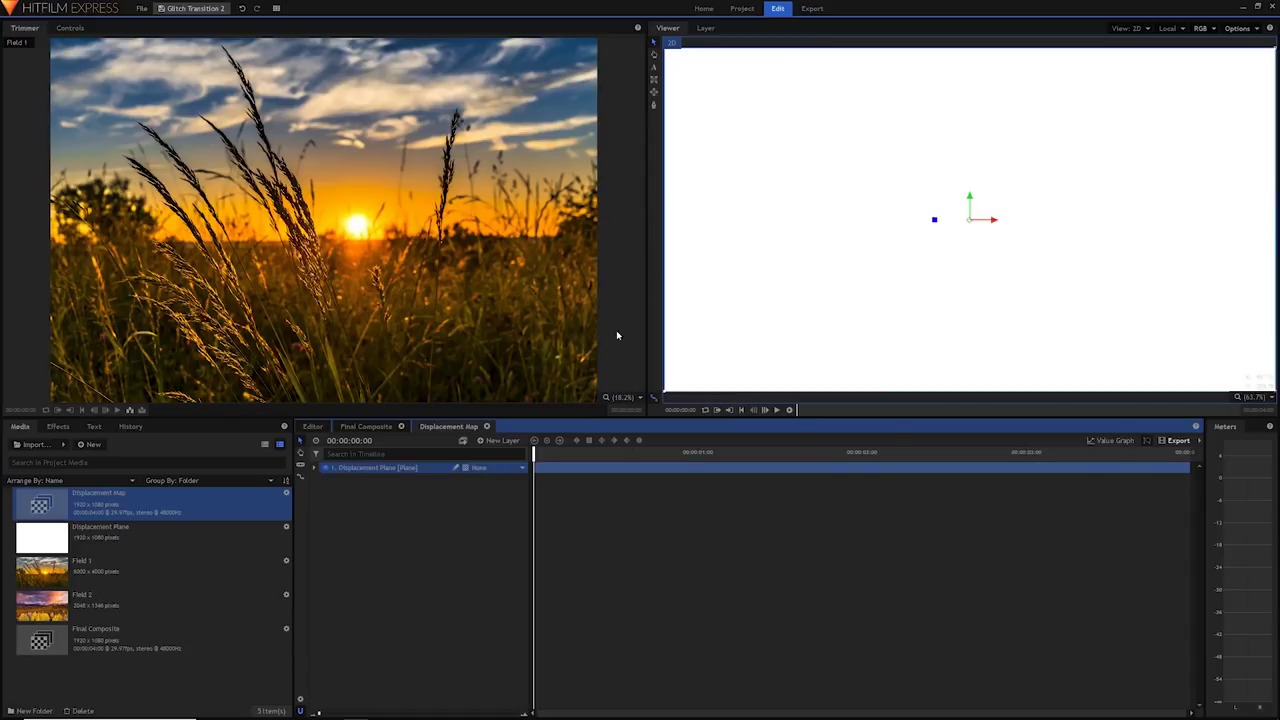
Search the effects for 'fract' and apply Fractal Noise to Displacement Plane.
left_click(60, 427)
left_click(59, 443)
type("fr")
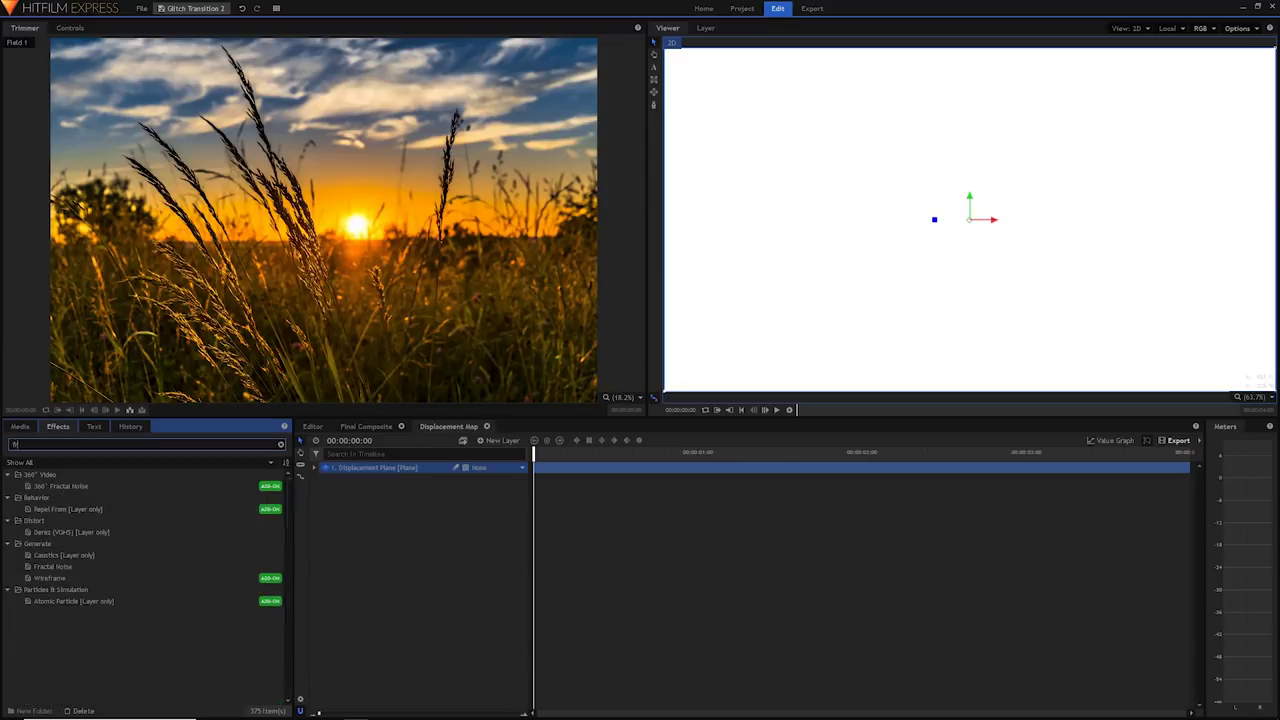
type("act")
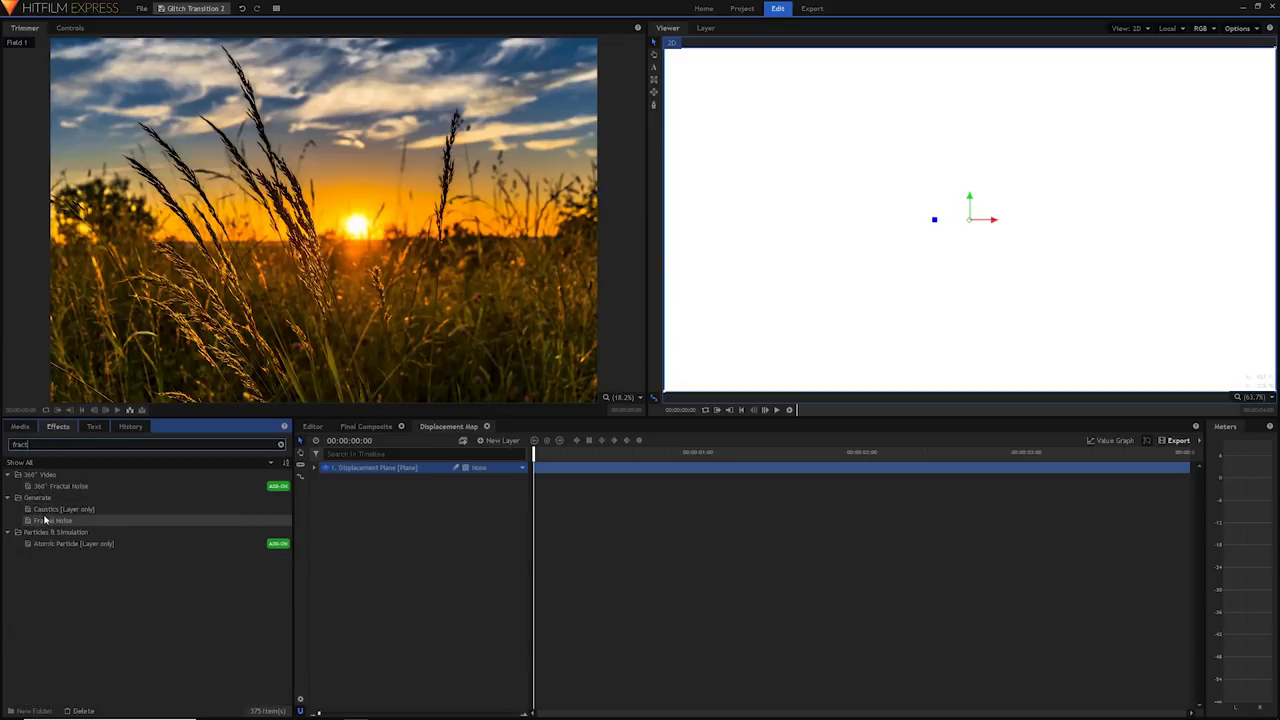
left_click_drag(50, 520, 374, 475)
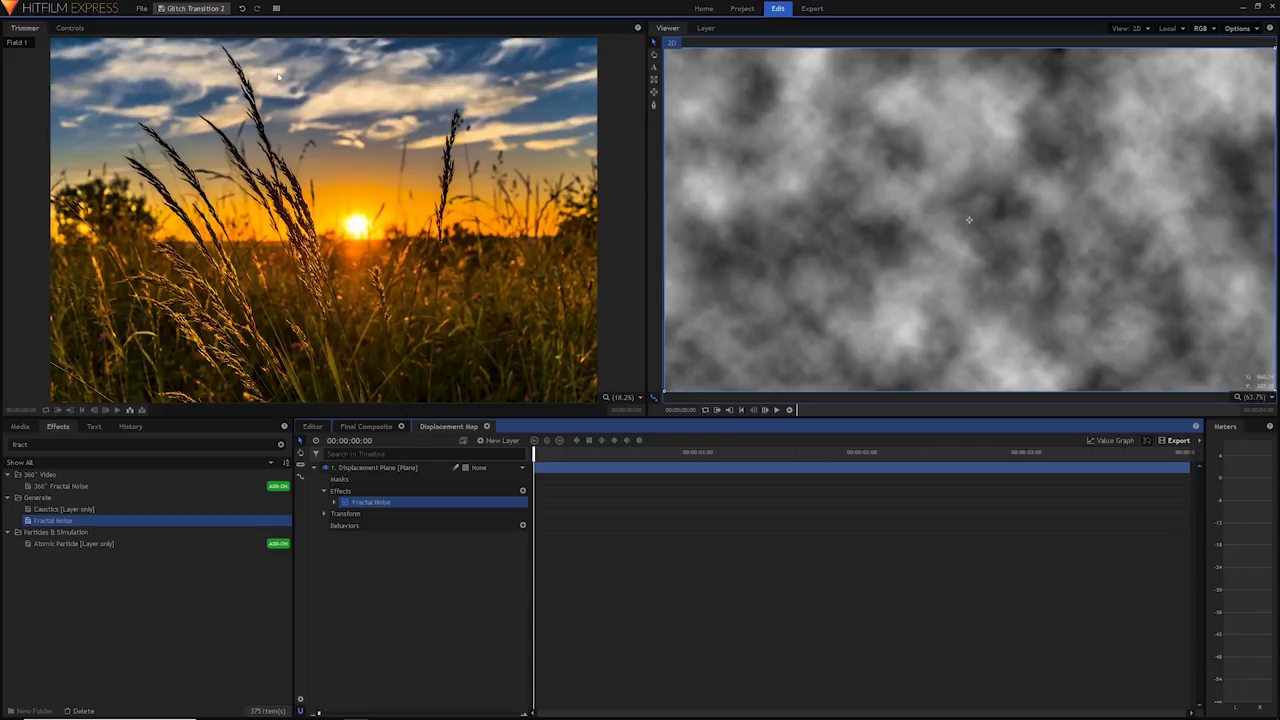
Set the Fractal Noise type to Wood.
left_click(84, 31)
left_click(17, 117)
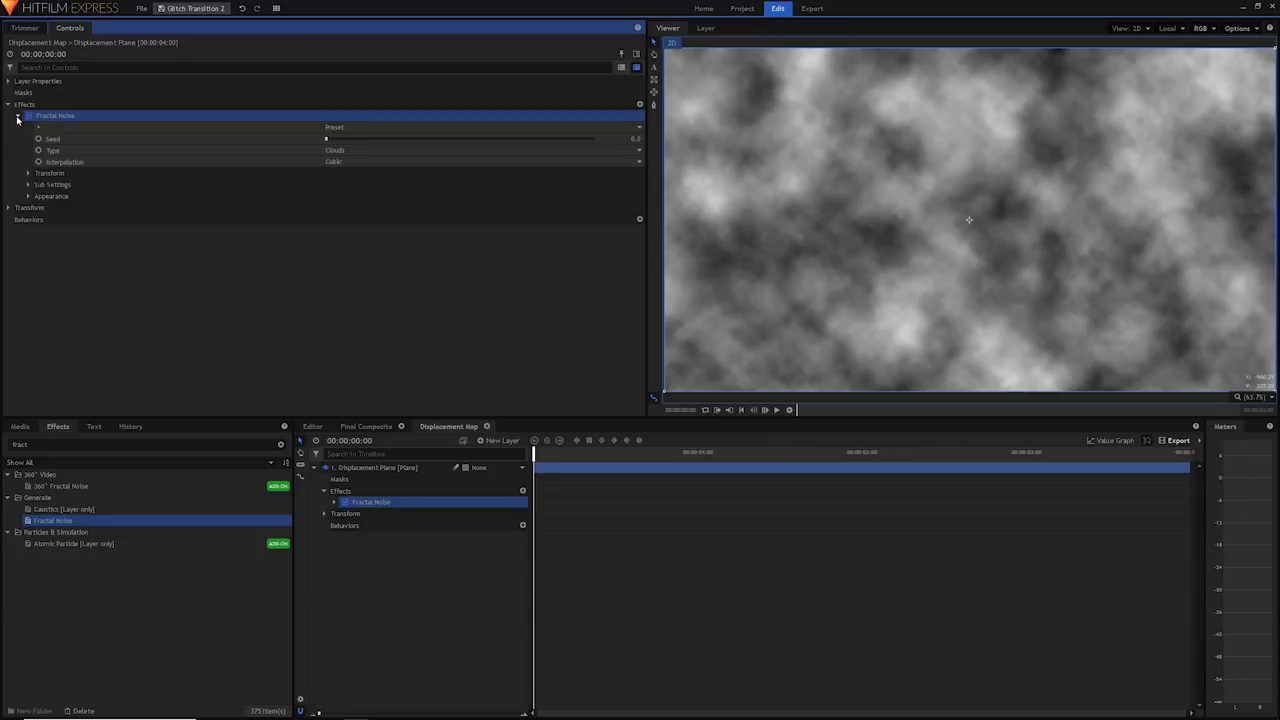
left_click(29, 185)
left_click(29, 185)
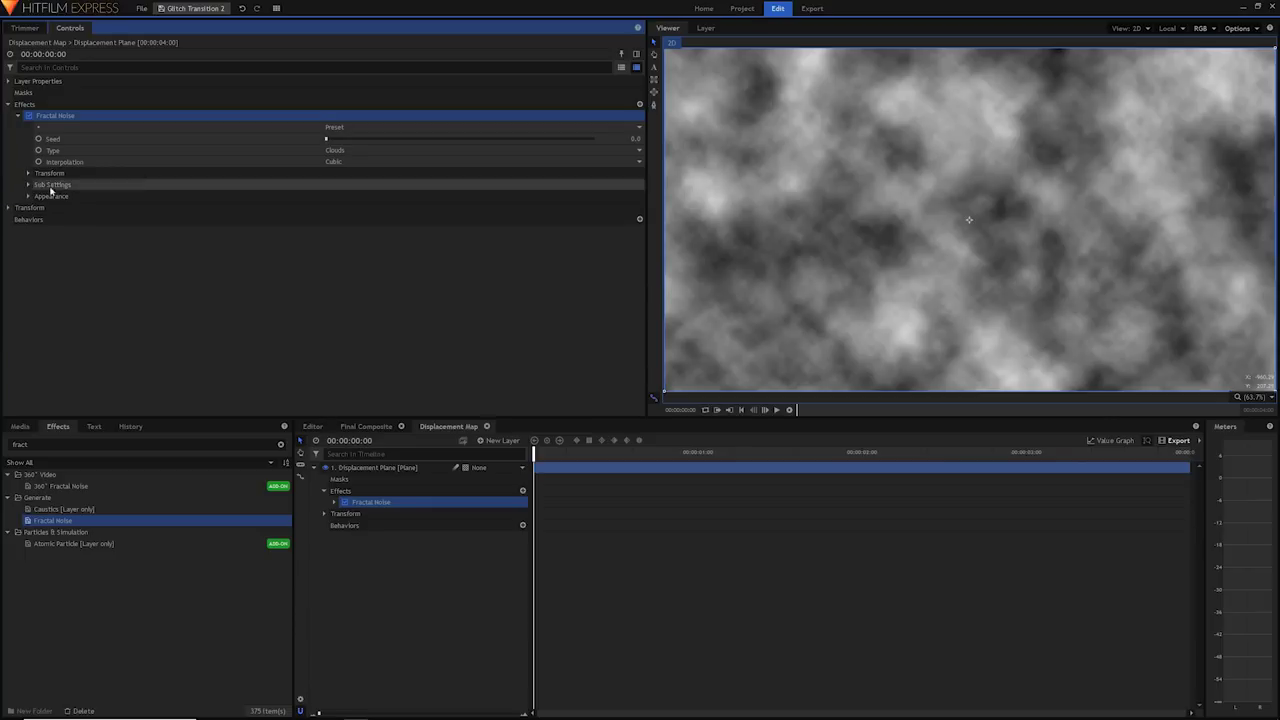
left_click(334, 152)
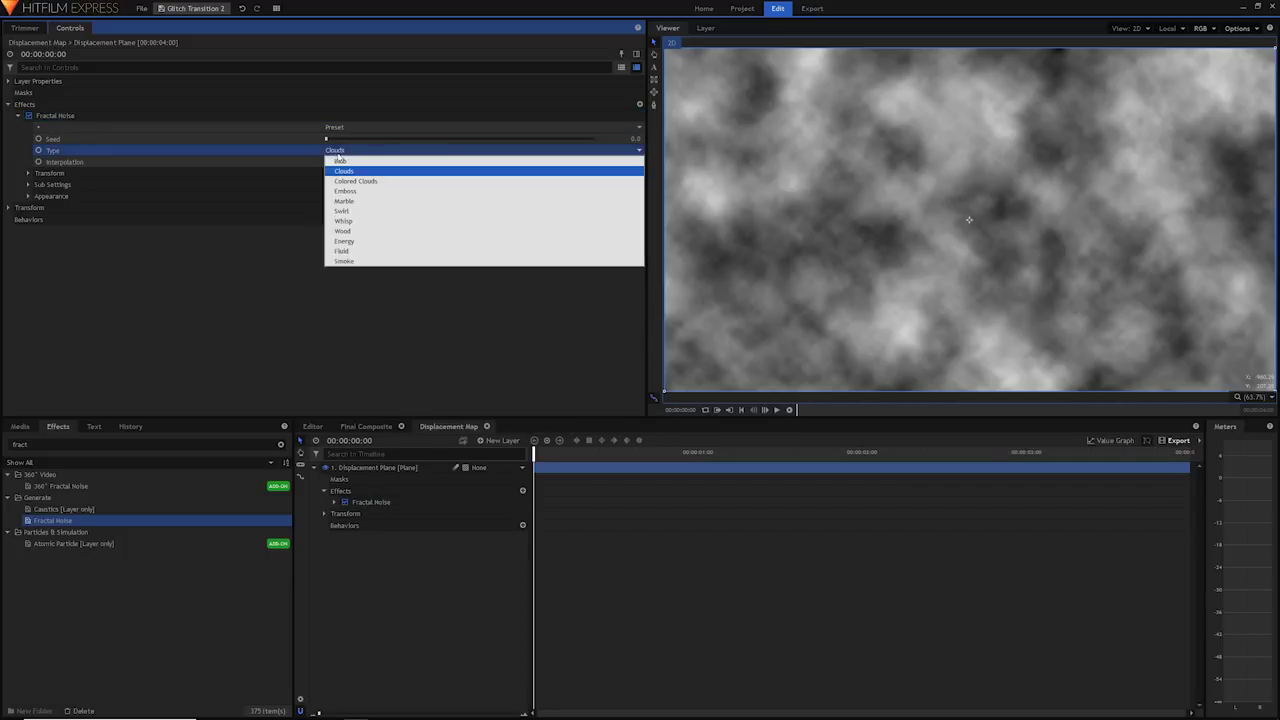
left_click(355, 232)
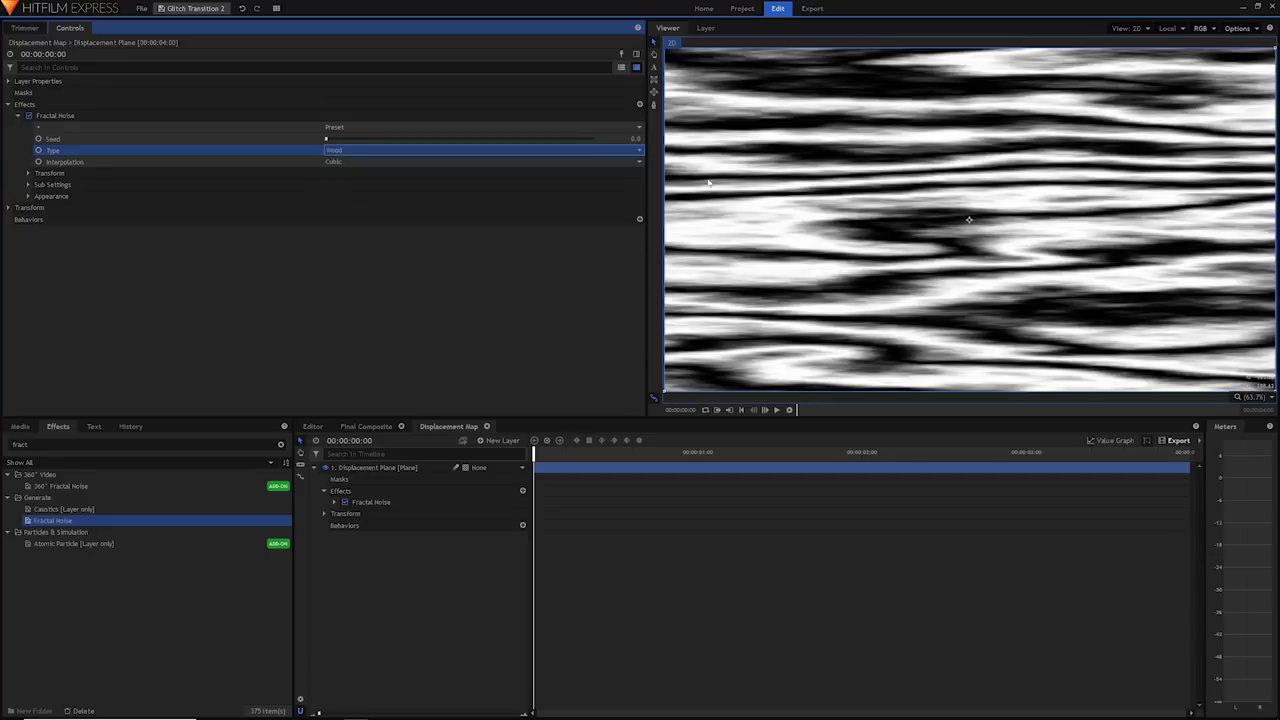
Set Fractal Noise interpolation to Block with a 780.2 px transform scale.
left_click(346, 162)
left_click(346, 174)
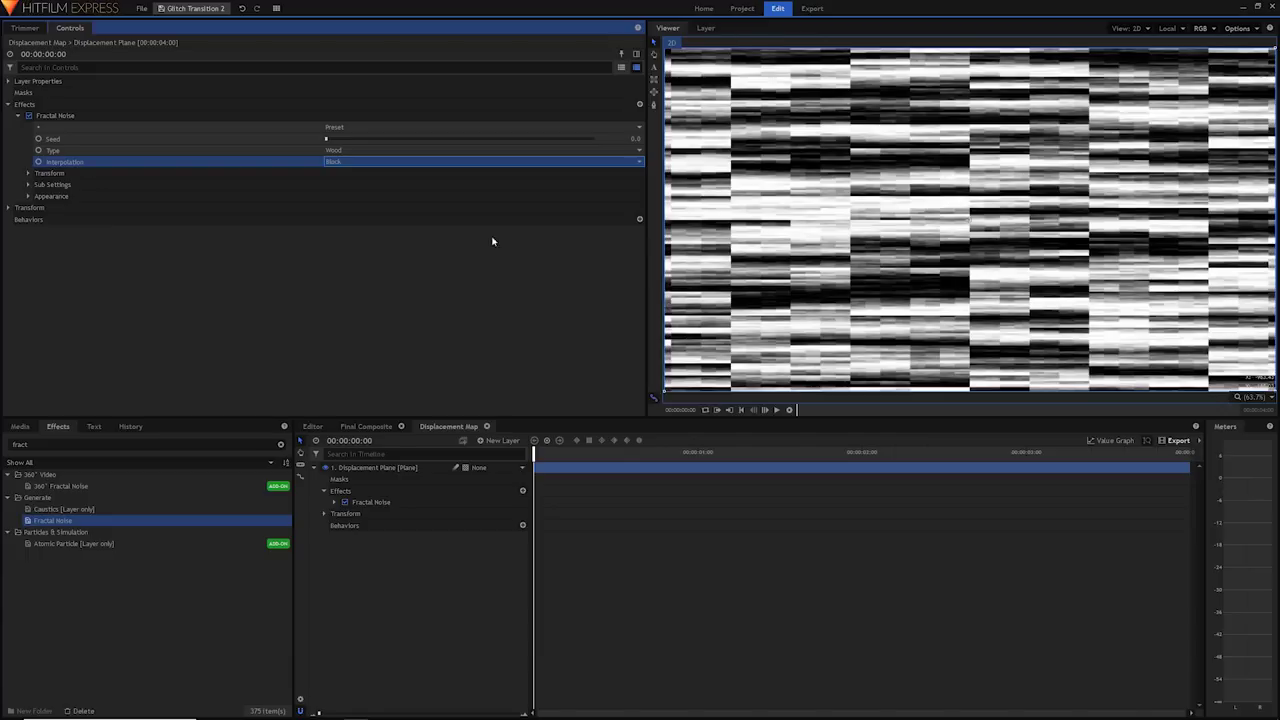
left_click(28, 173)
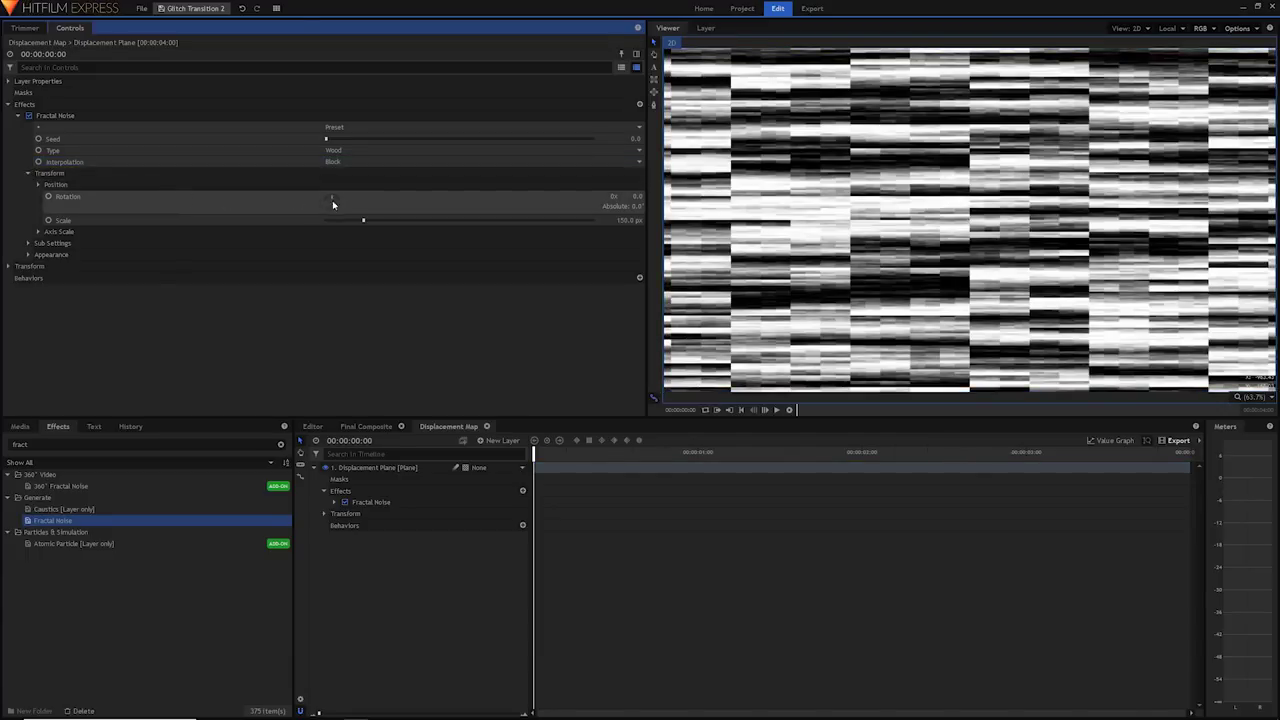
mouse_move(333, 195)
left_mouse_down()
mouse_move(380, 220)
mouse_move(586, 218)
mouse_move(320, 233)
mouse_move(456, 238)
mouse_move(535, 222)
mouse_move(366, 220)
mouse_move(533, 198)
left_mouse_up()
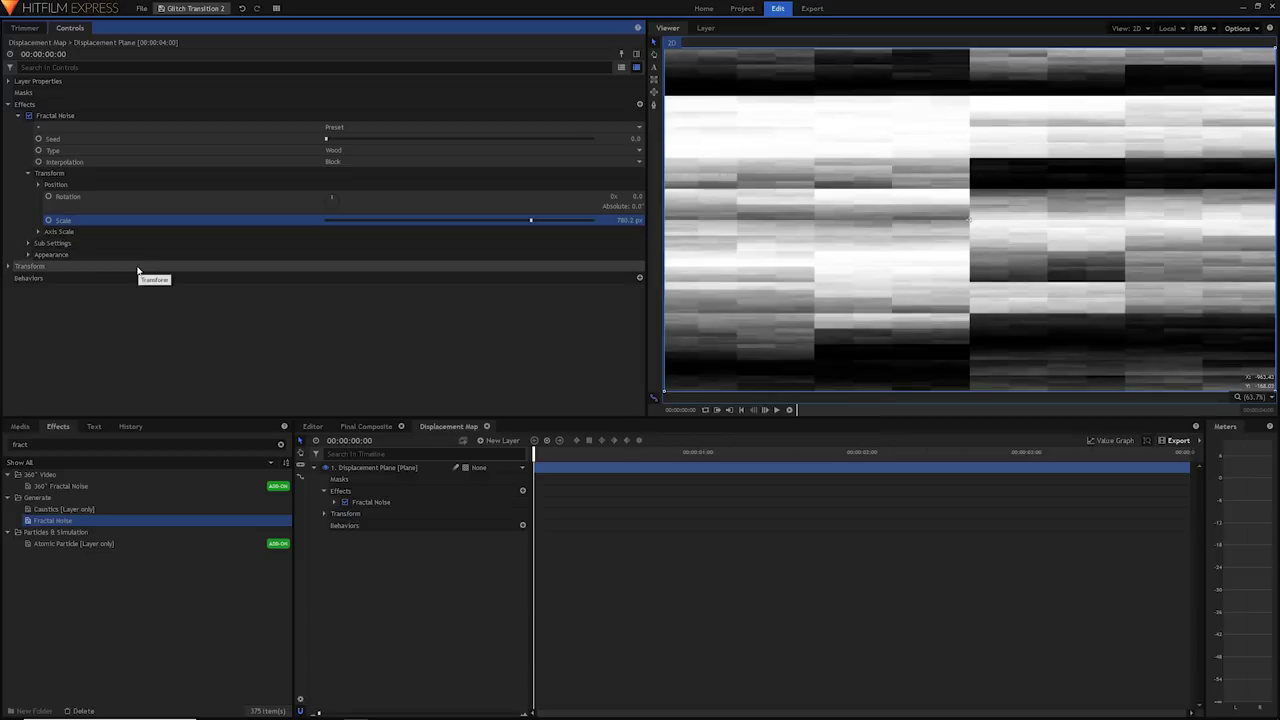
left_click(353, 427)
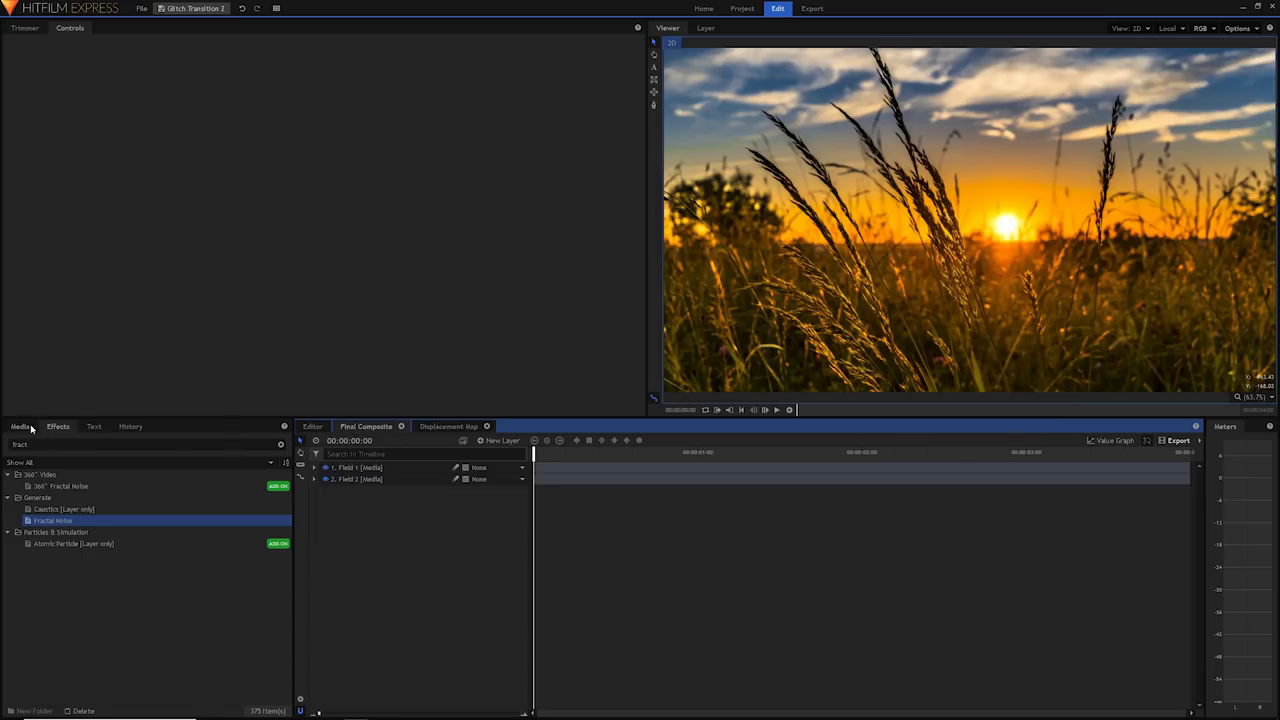
Place the Displacement Map composite in Final Composite as a layer below Field 2.
left_click(31, 428)
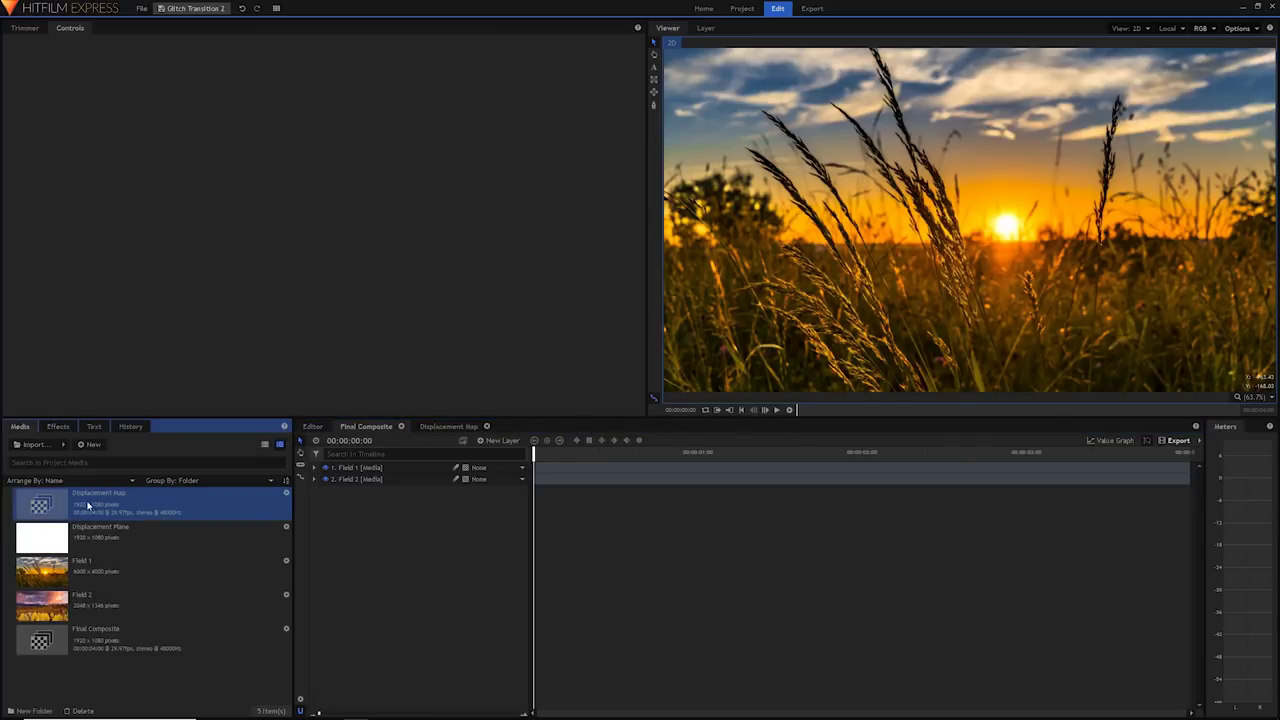
left_click_drag(90, 505, 343, 492)
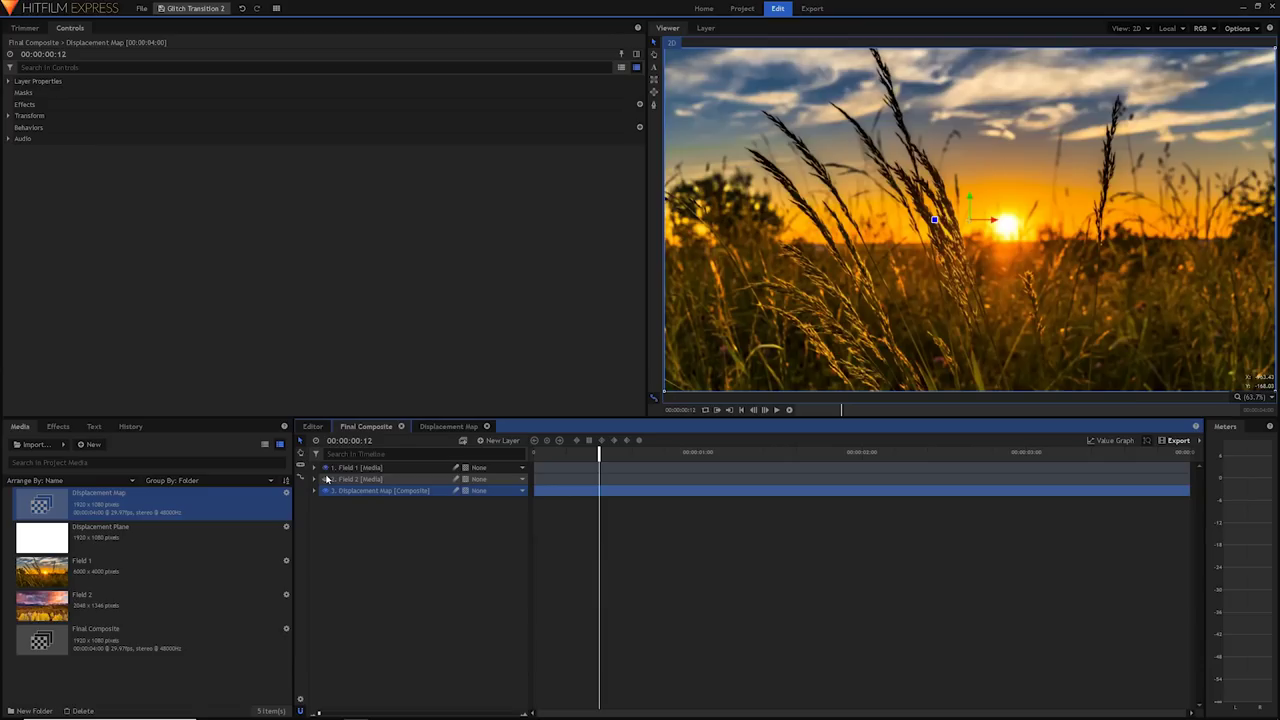
left_click(386, 499)
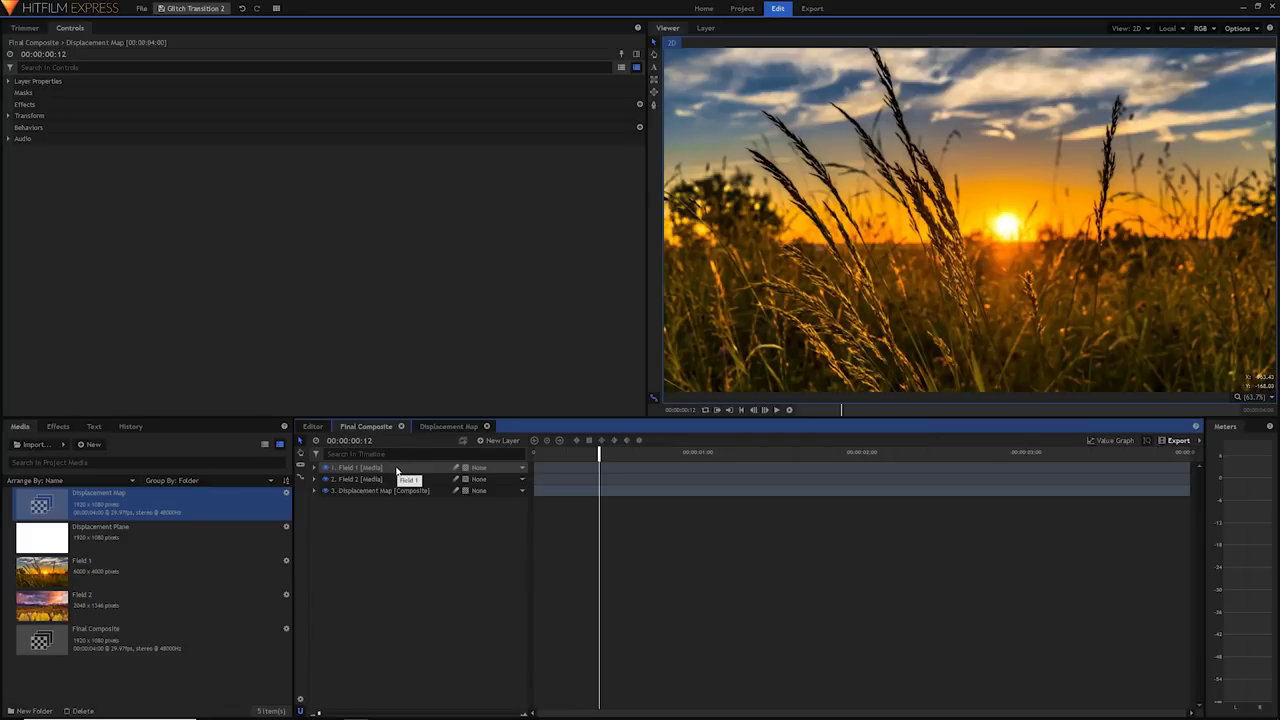
Search for 'displace' and apply the Displacement effect to Field 1.
left_click(45, 424)
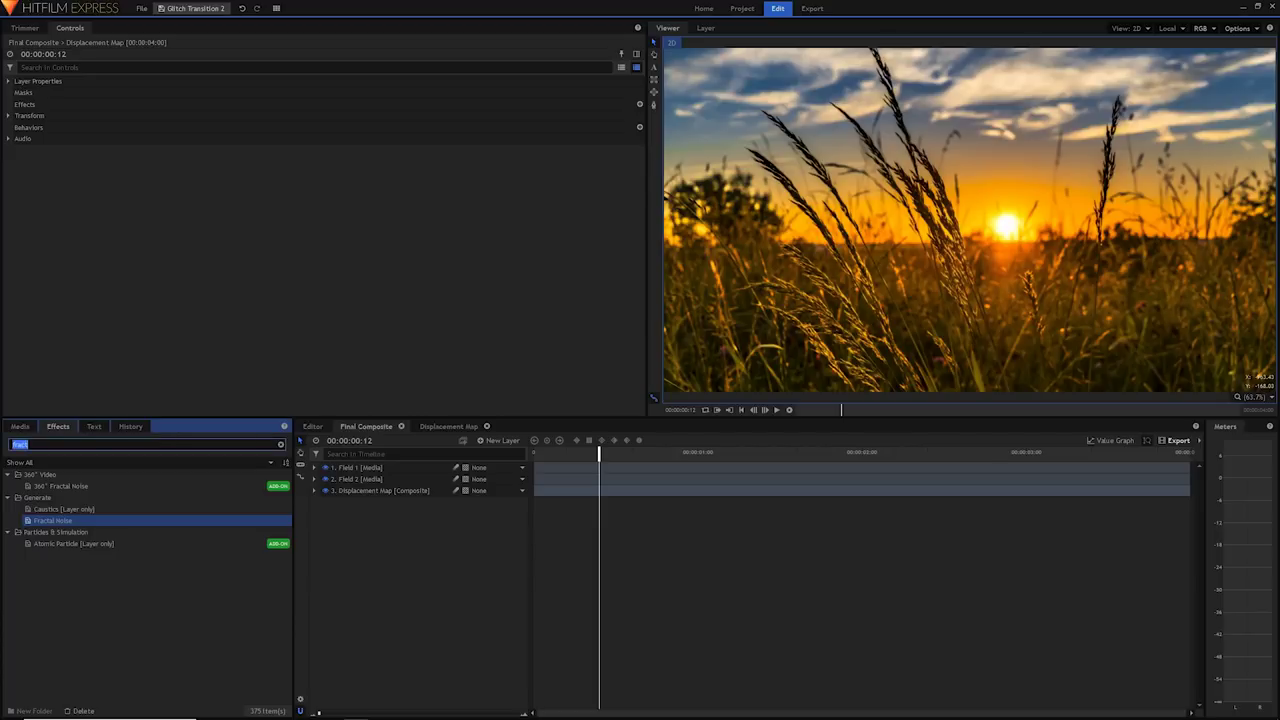
type("displac")
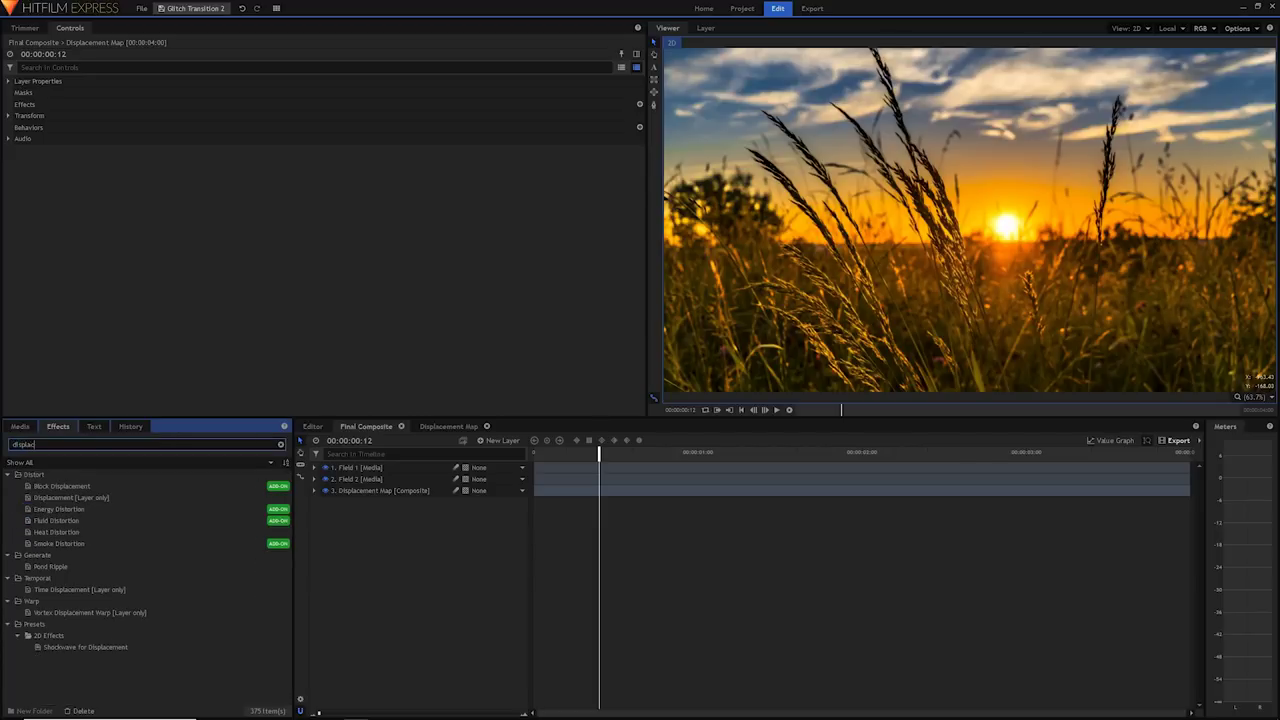
type("e")
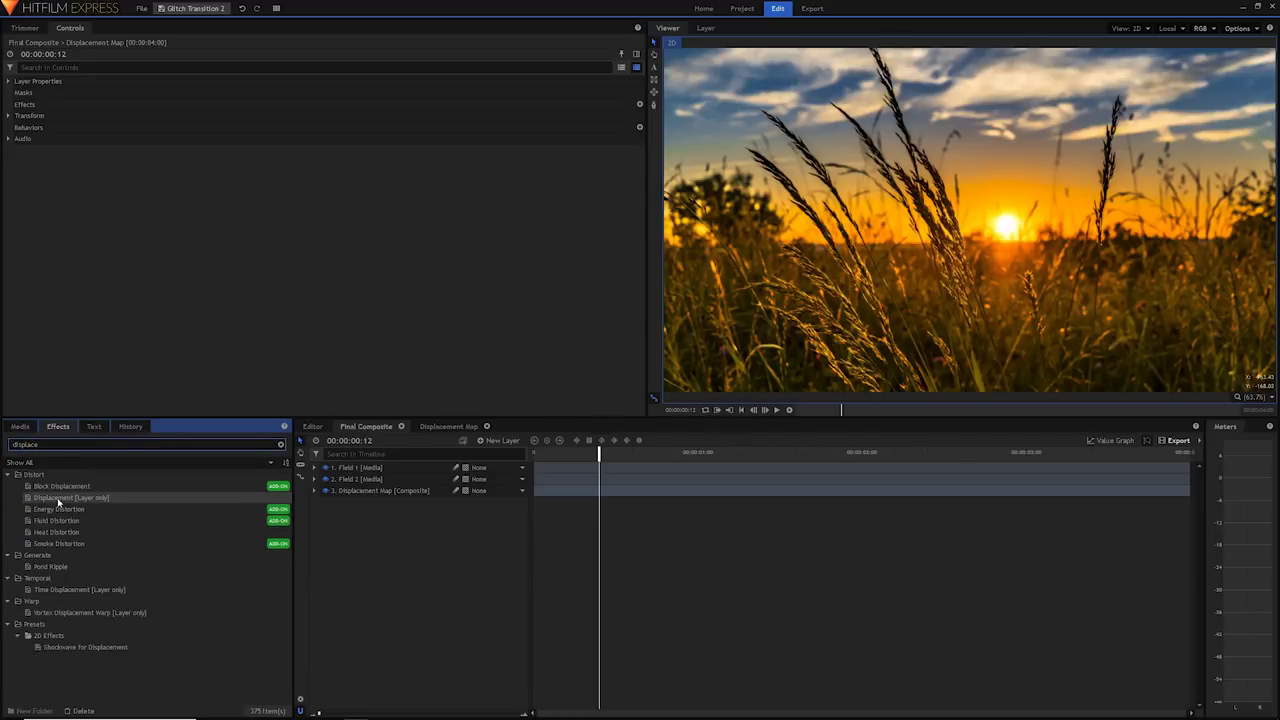
left_click_drag(58, 503, 354, 472)
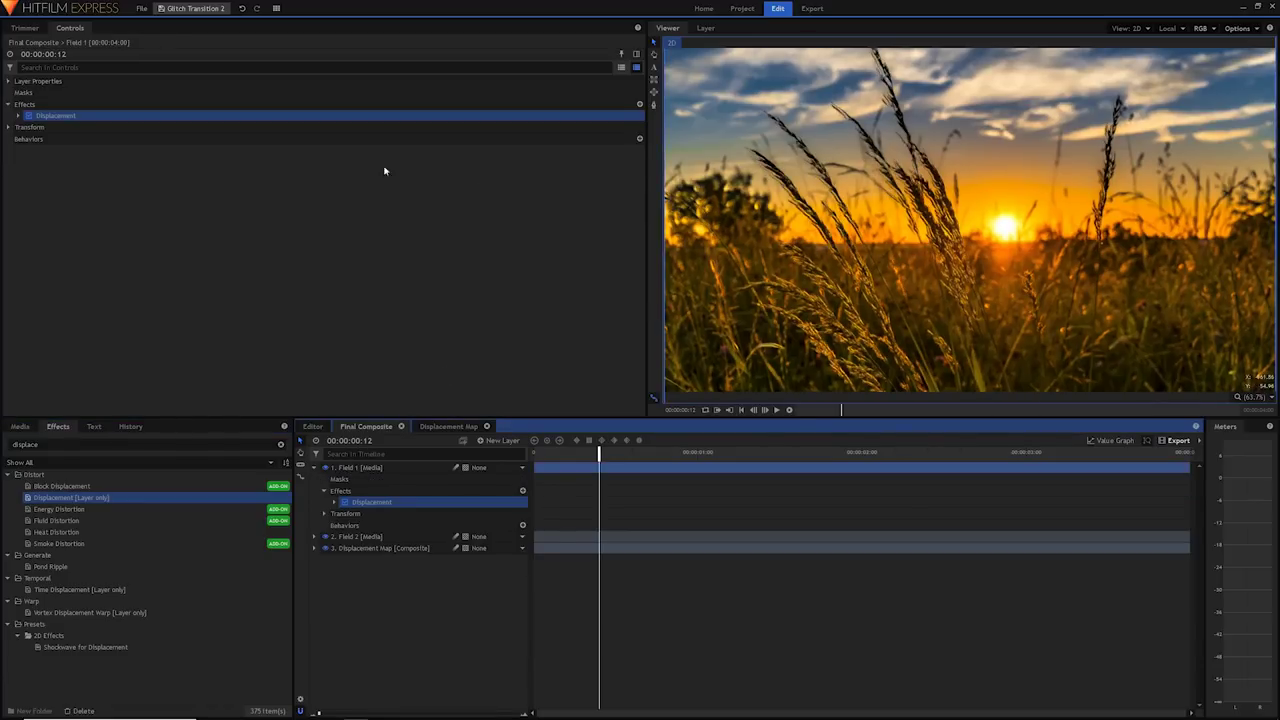
Use Displacement Map as source, with Red 122.8 px horizontal and Green −40.9 px vertical.
left_click(18, 116)
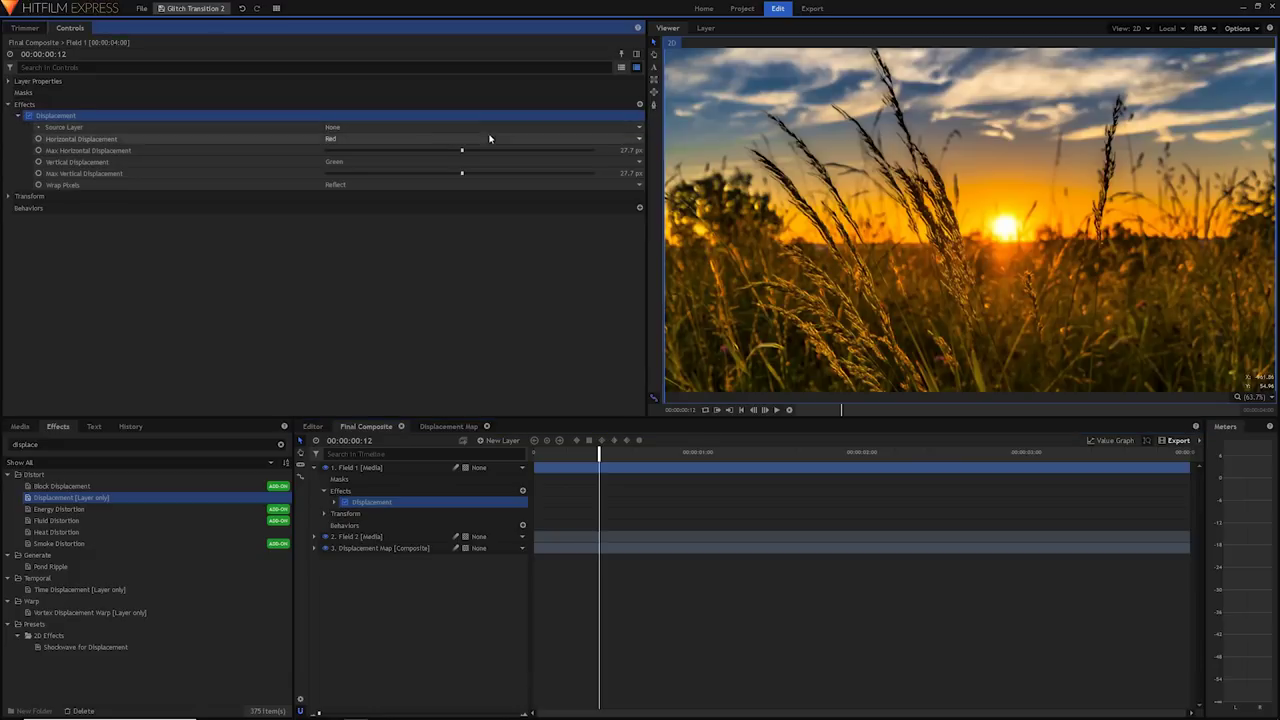
left_click(373, 129)
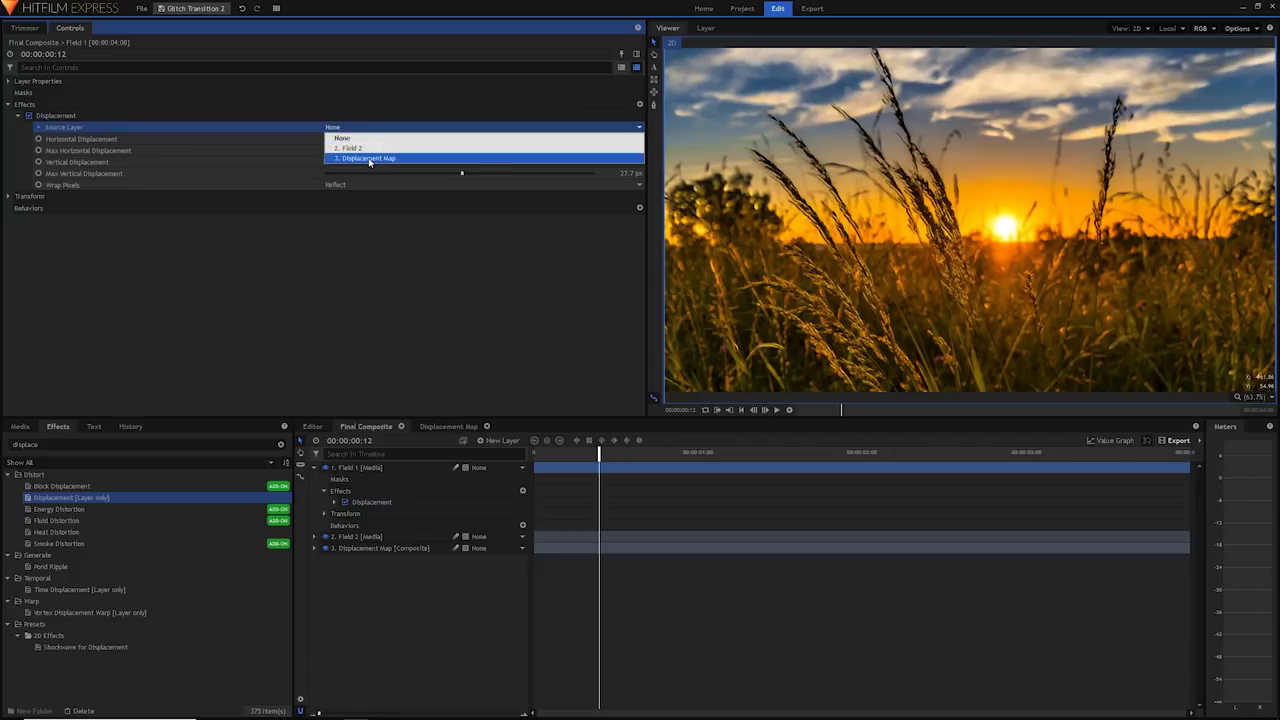
left_click(369, 159)
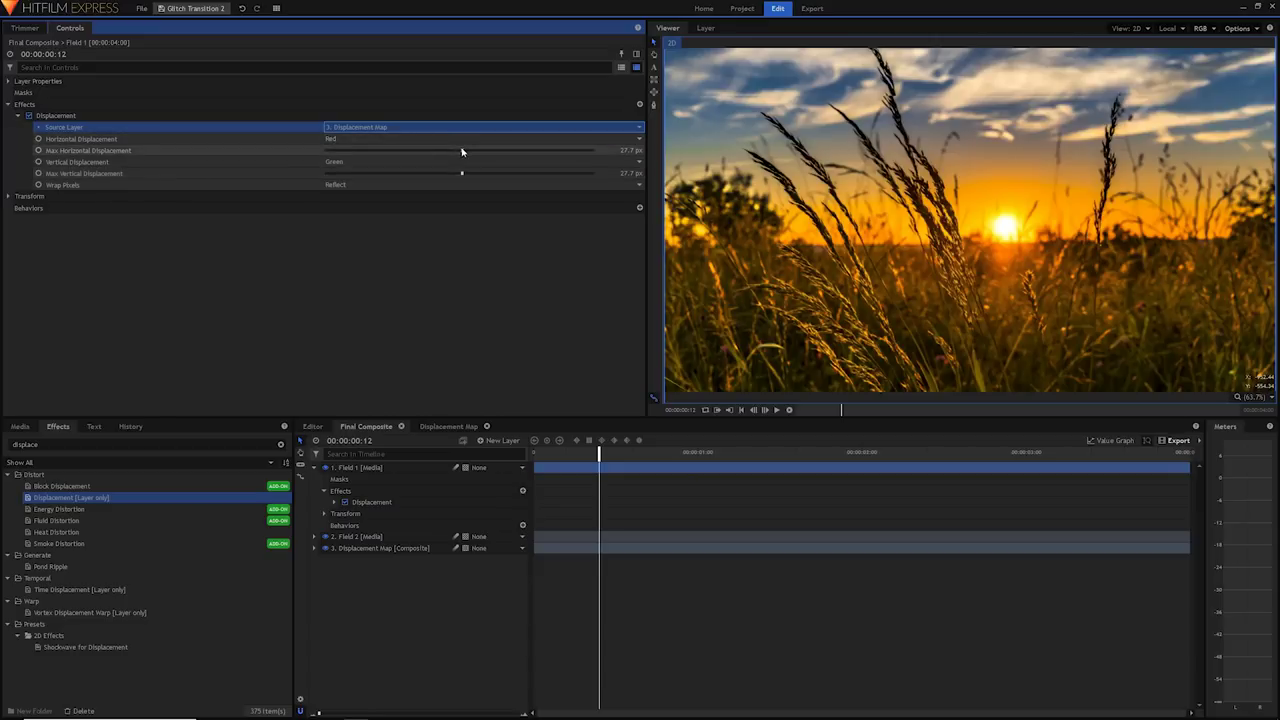
mouse_move(462, 152)
left_mouse_down()
mouse_move(617, 151)
mouse_move(329, 157)
mouse_move(571, 163)
mouse_move(507, 151)
mouse_move(466, 167)
mouse_move(593, 165)
mouse_move(453, 174)
left_mouse_up()
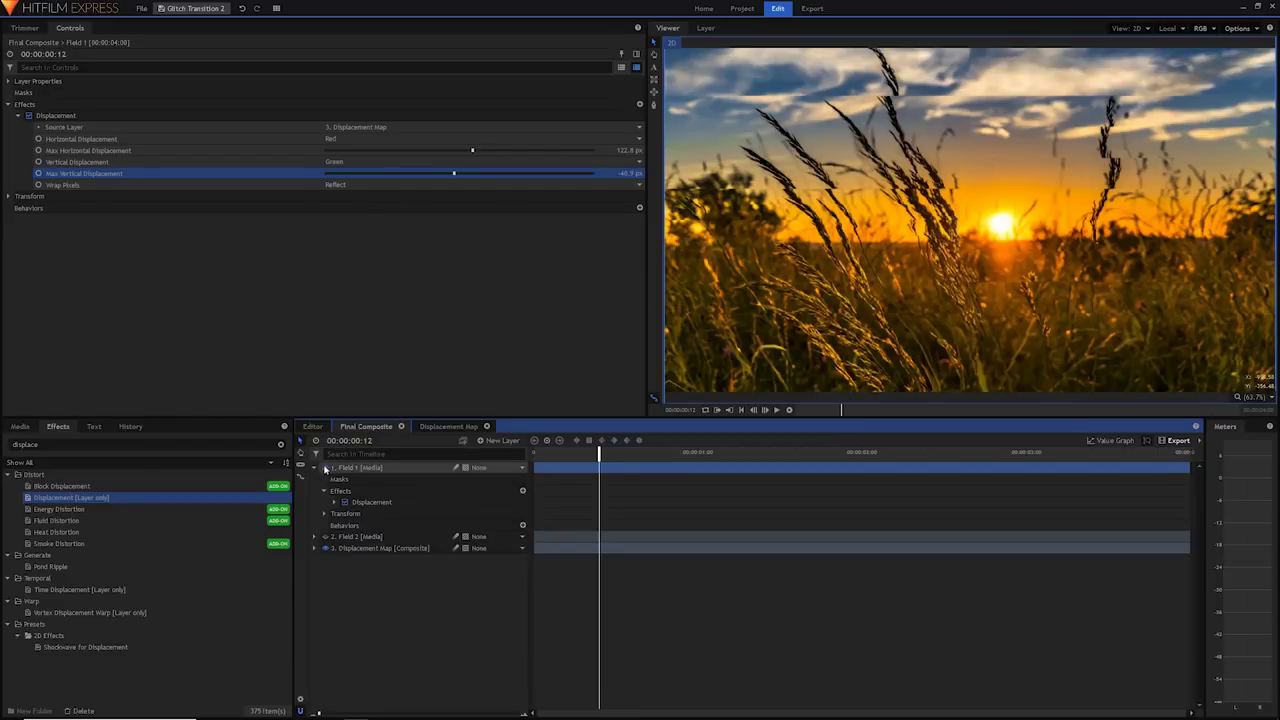
left_click(334, 139)
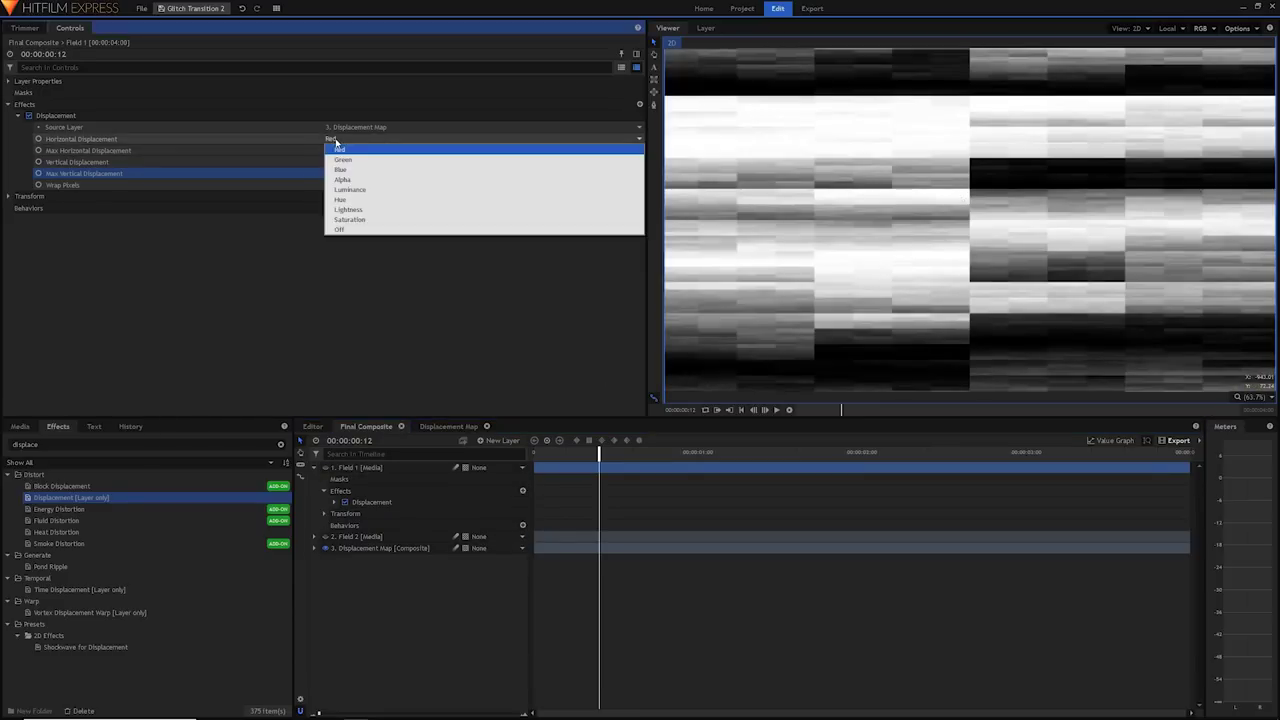
left_click(349, 265)
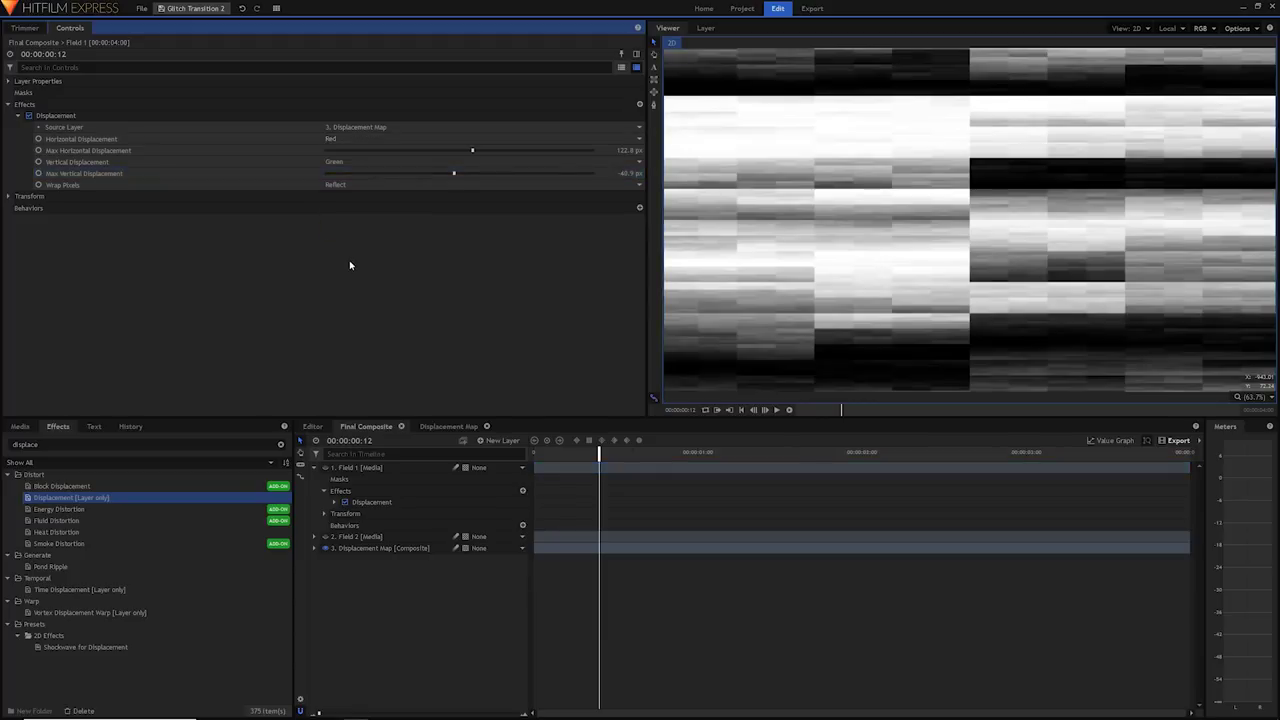
left_click(326, 474)
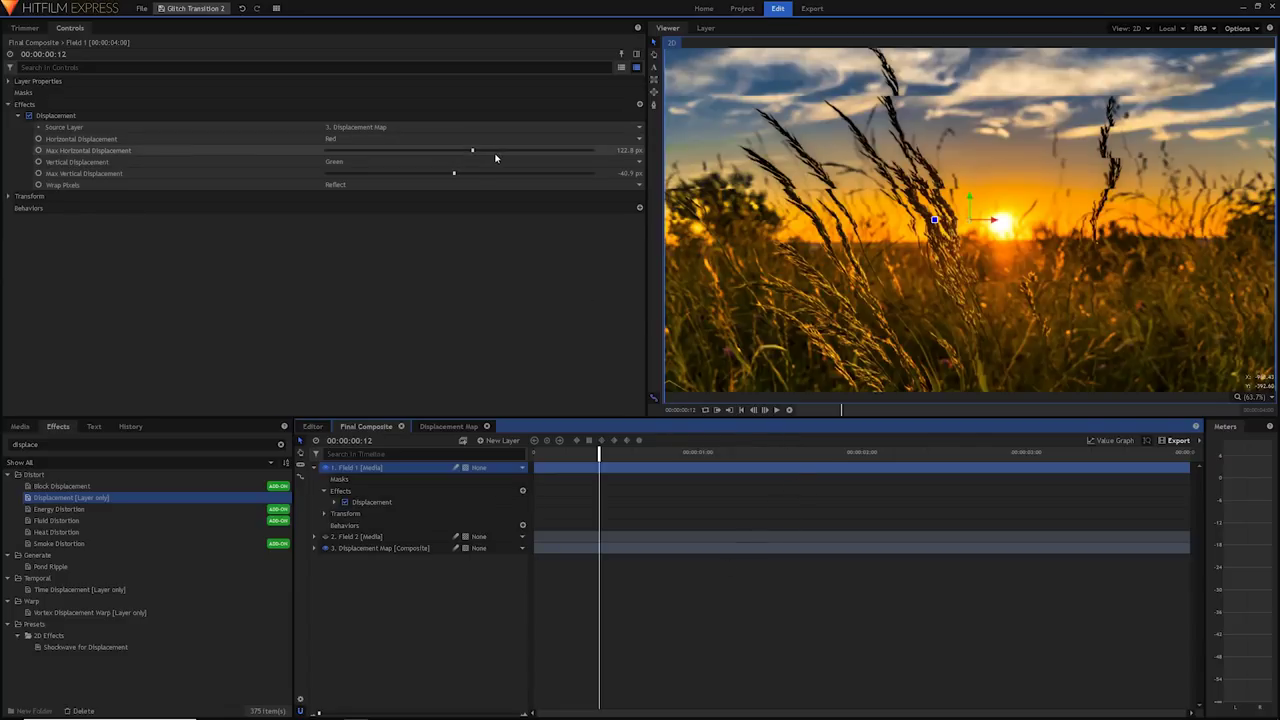
At two seconds, set Field 1's maximum horizontal displacement to 400 px.
left_click(862, 454)
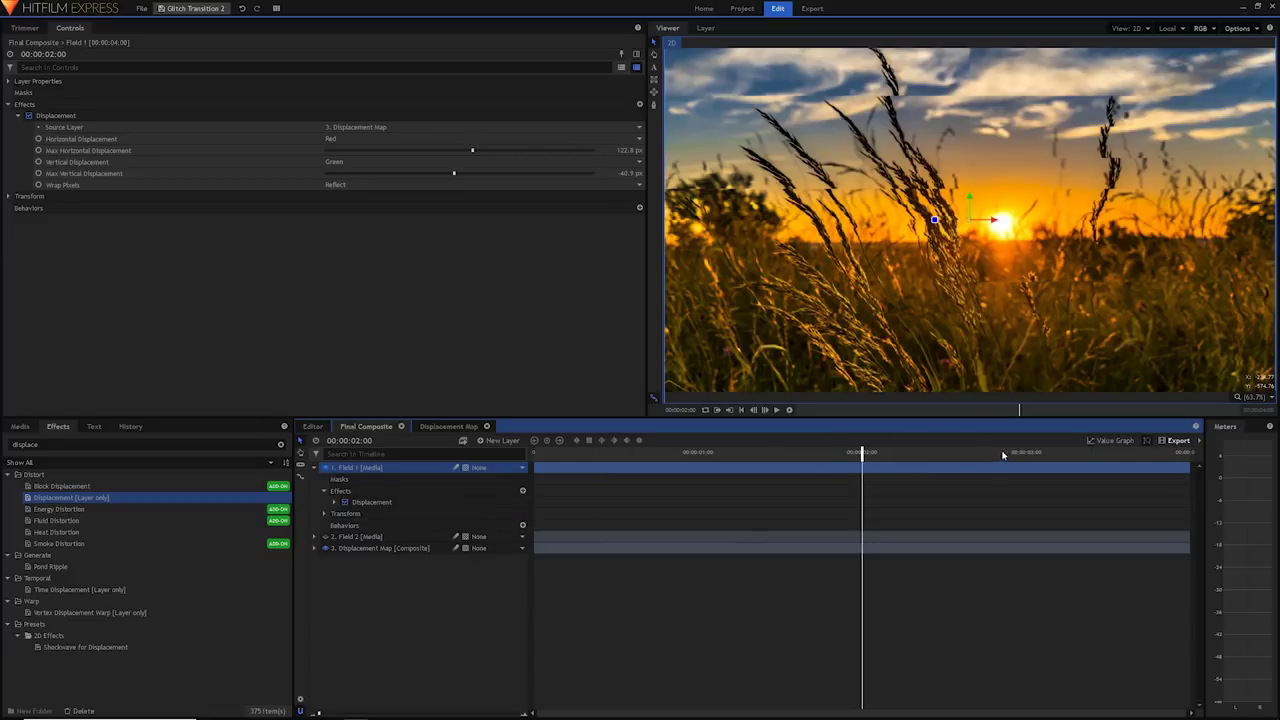
left_click(620, 150)
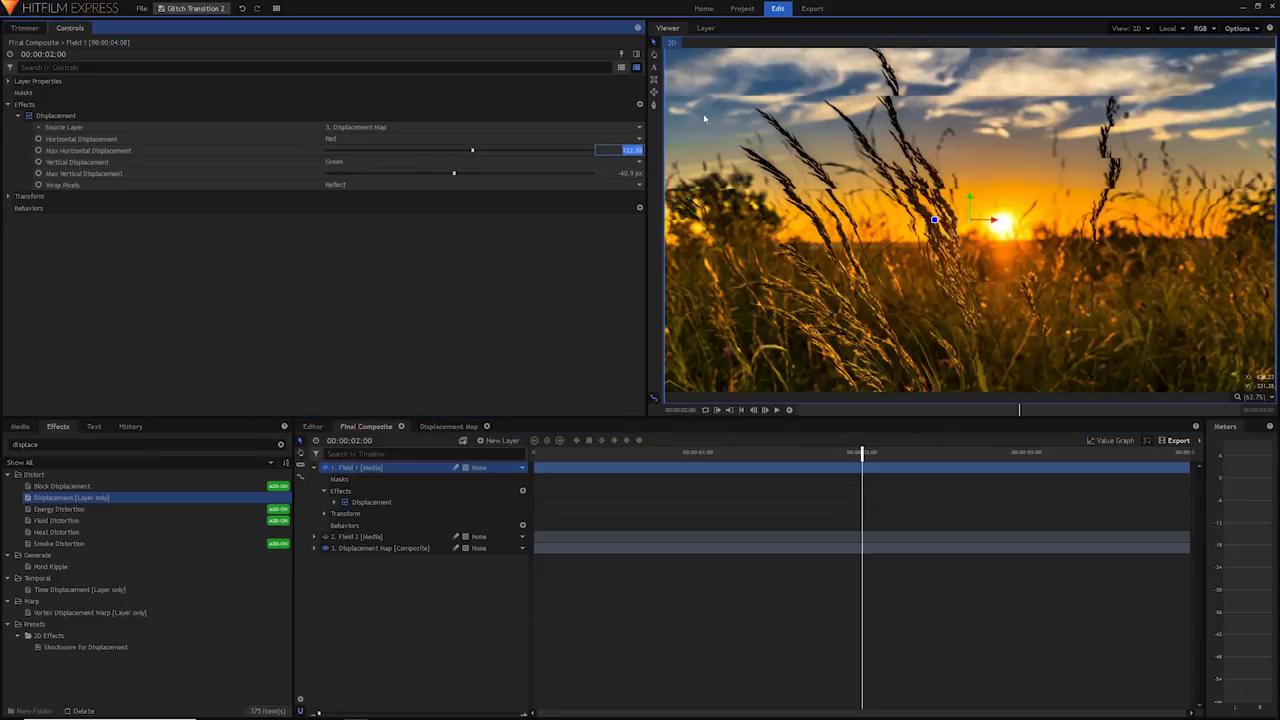
type("400")
key("Return")
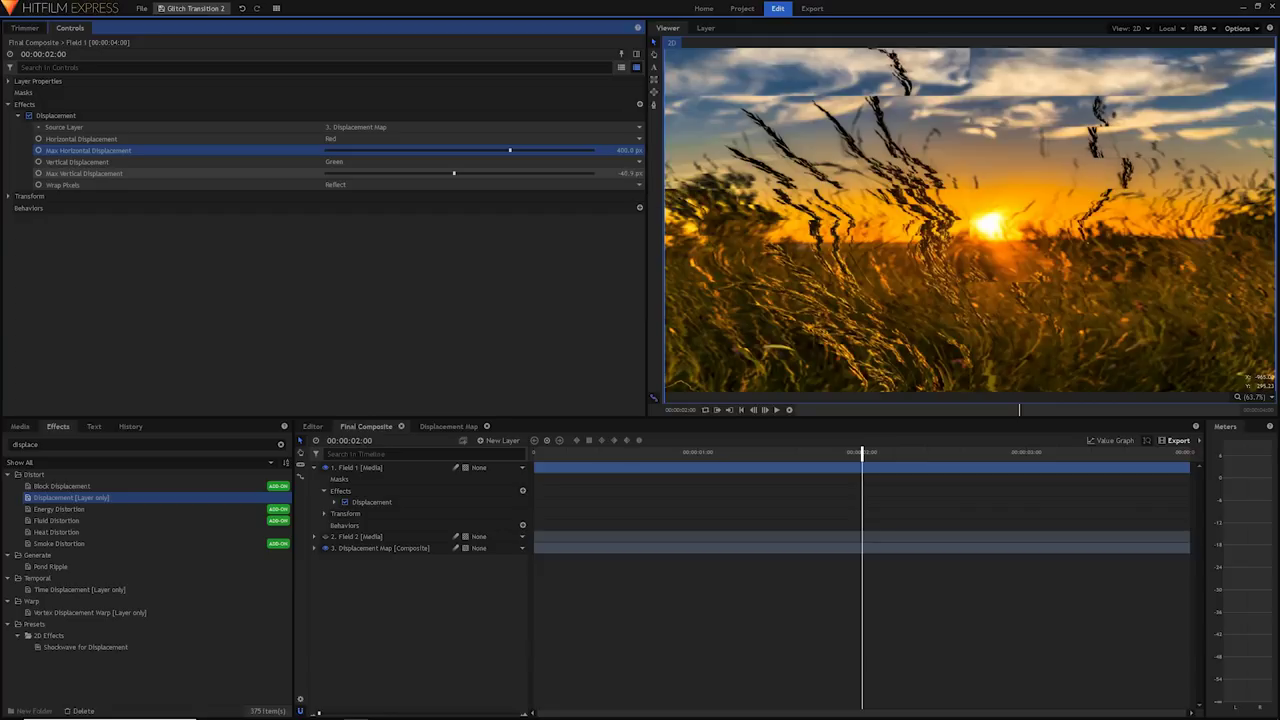
Set Field 1's maximum vertical displacement to 400 px.
left_click(630, 174)
type("400")
key("Return")
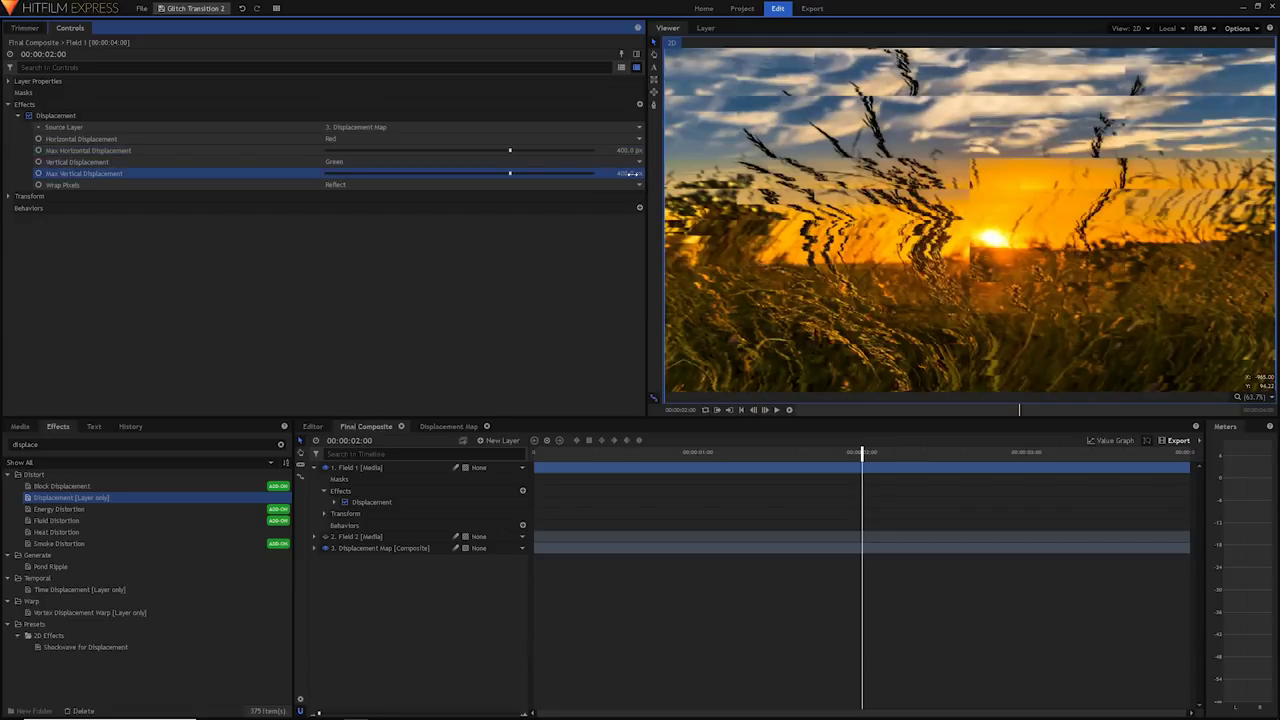
left_click(630, 174)
key("BackSpace")
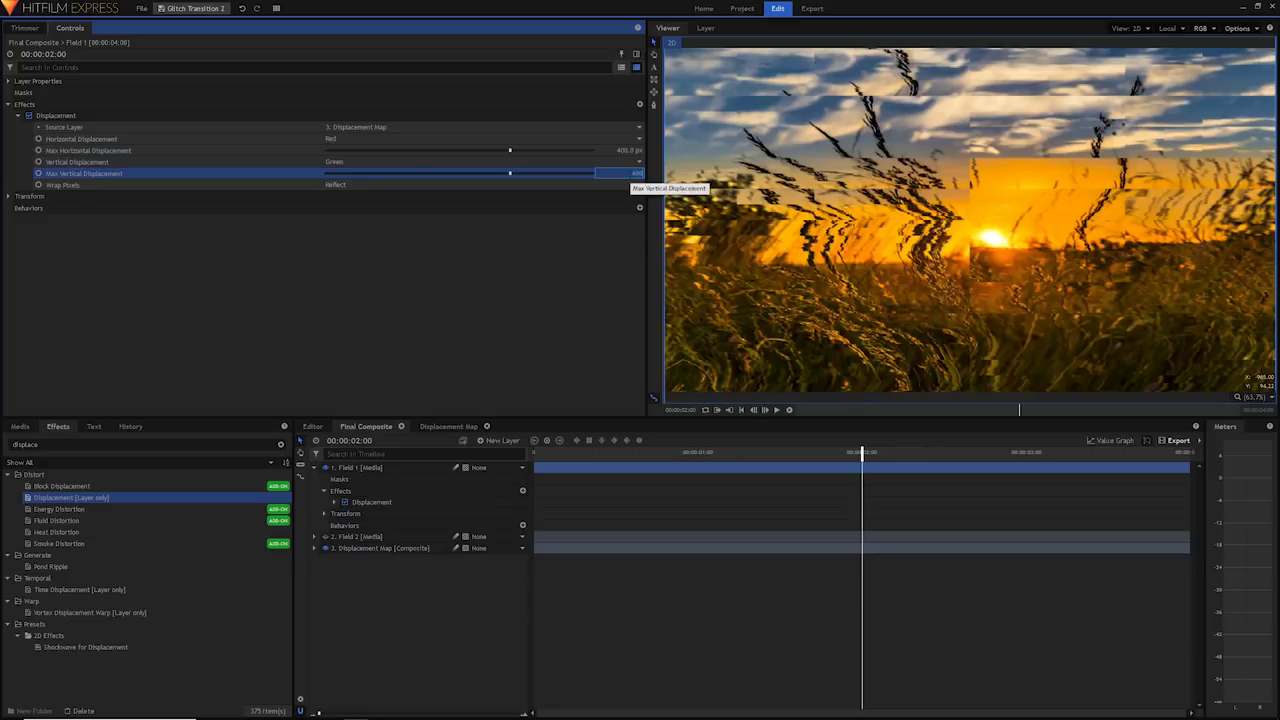
key("Return")
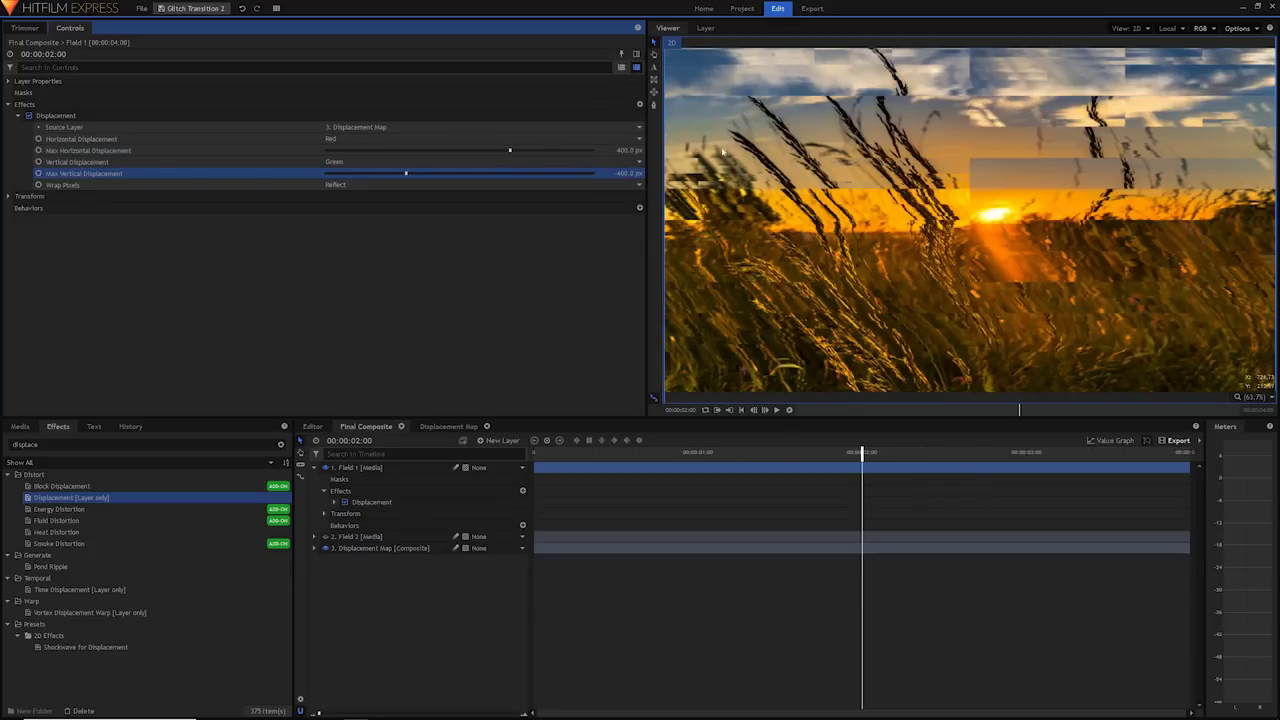
left_click(632, 174)
type("400")
key("Return")
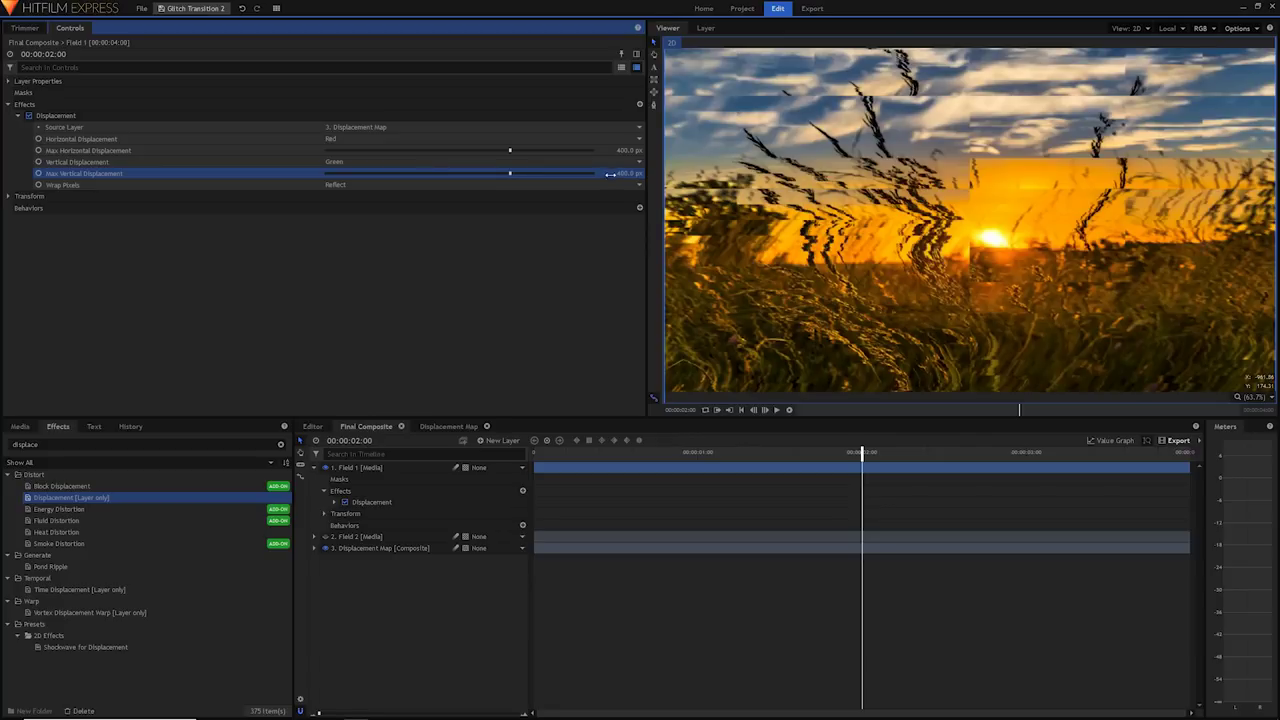
Keyframe both maximum displacement values at 400 px at two seconds.
left_click(38, 151)
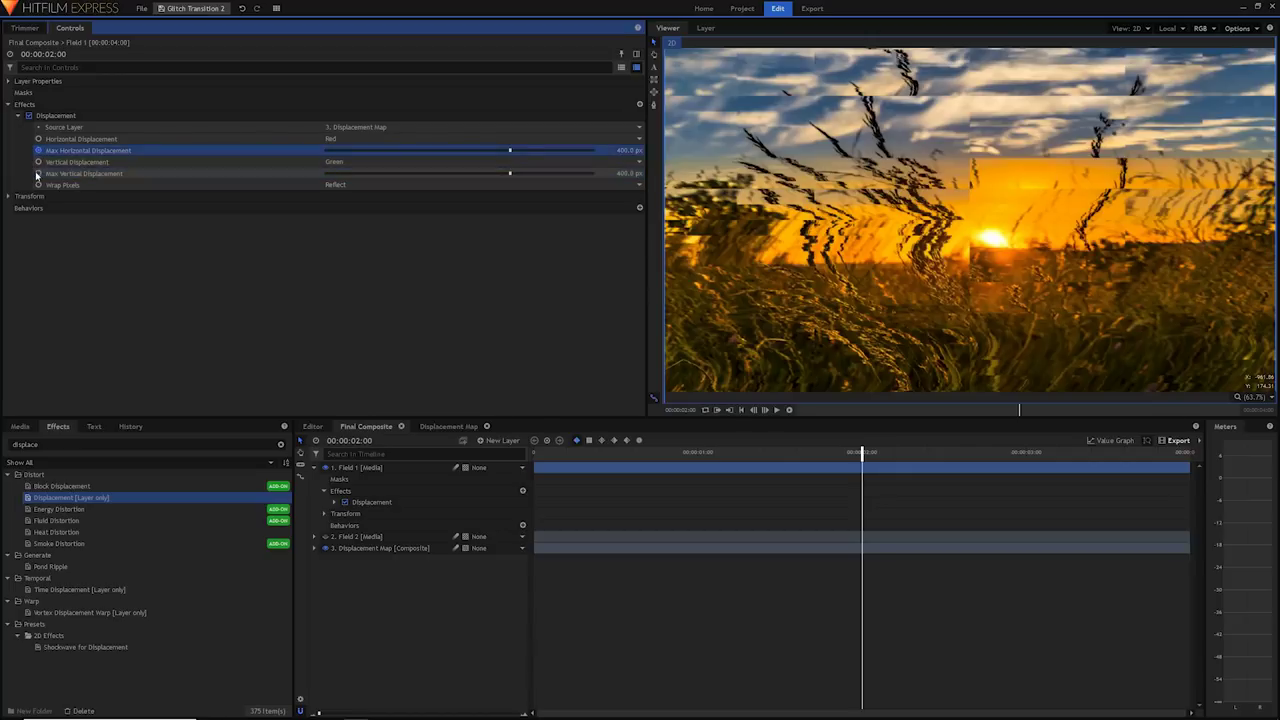
left_click(38, 174)
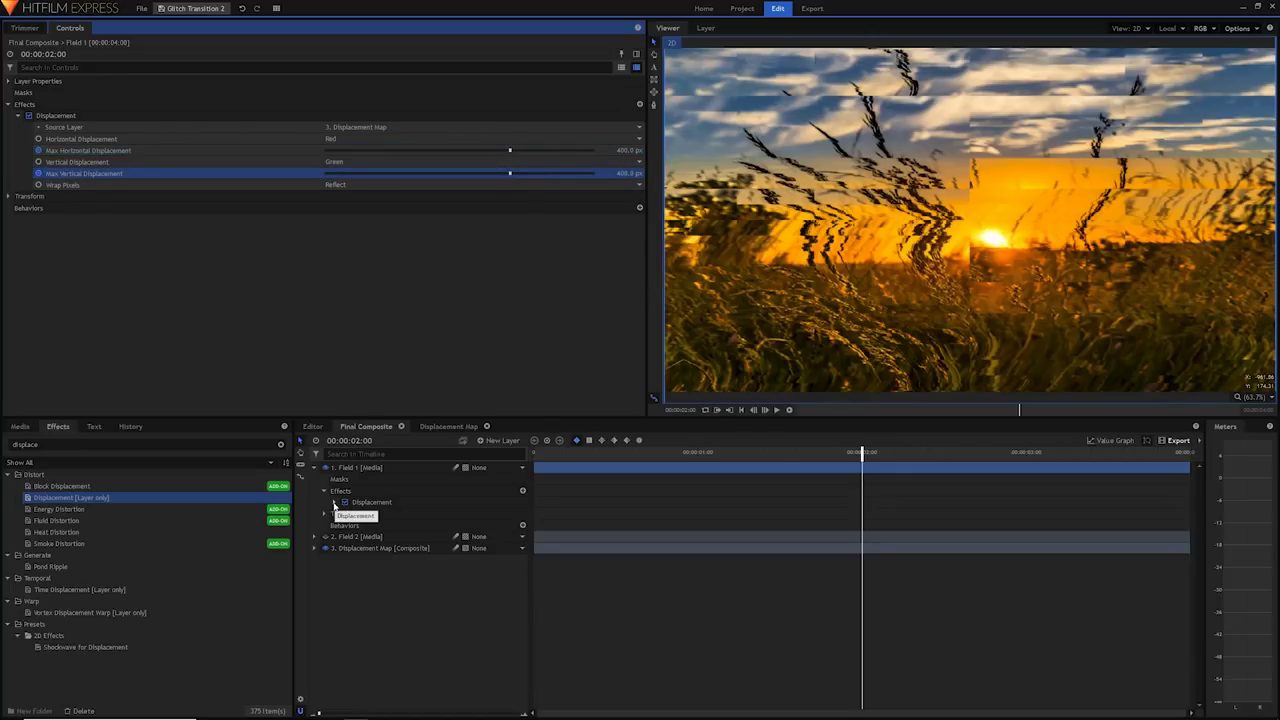
left_click(335, 503)
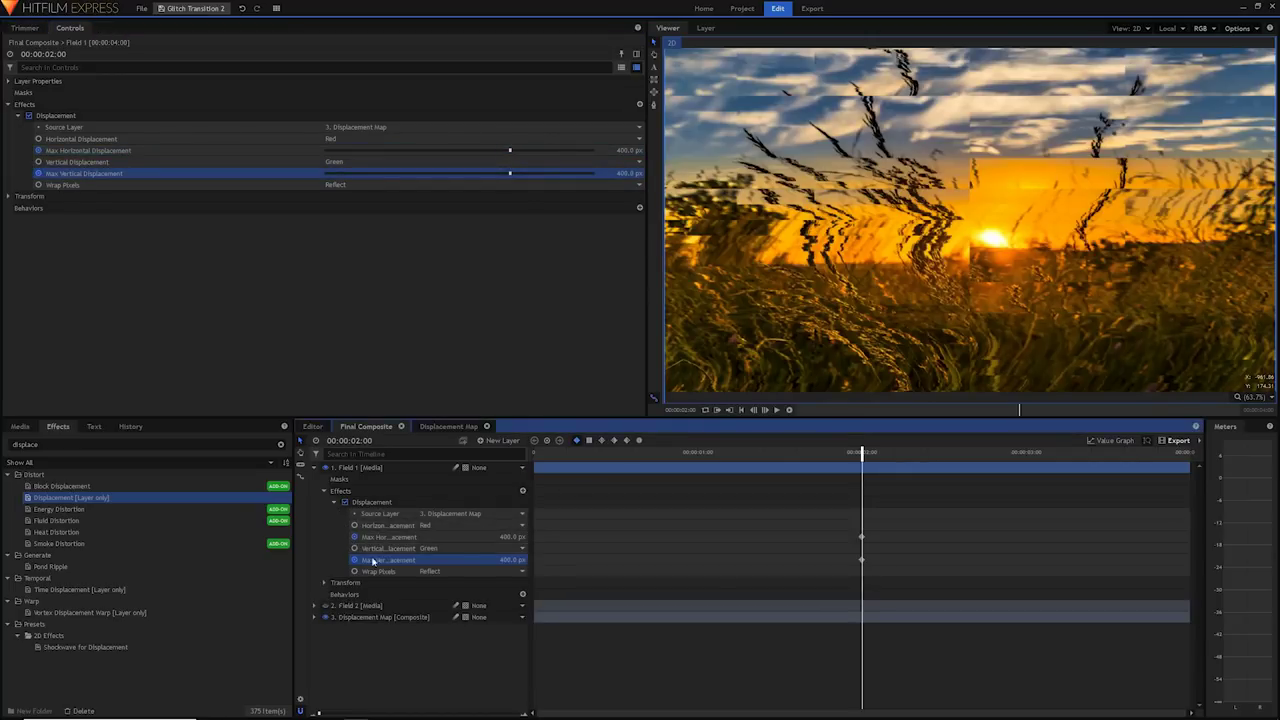
left_click_drag(890, 527, 851, 574)
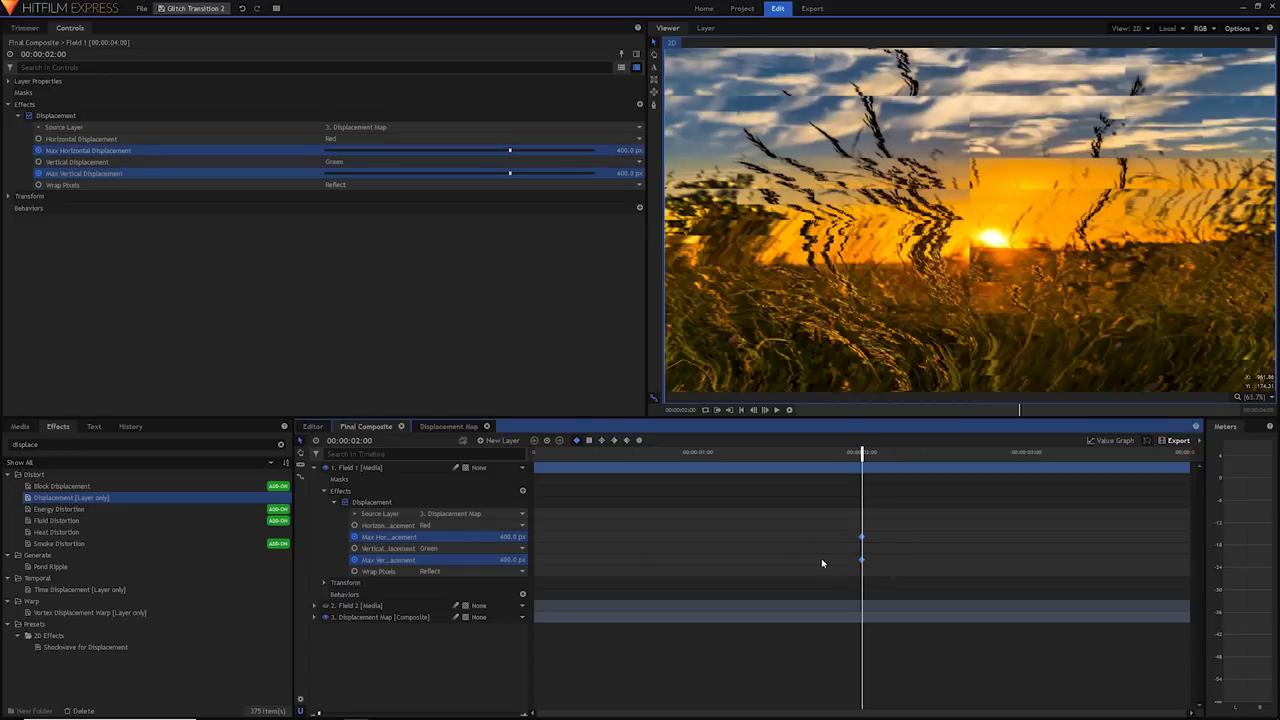
left_click(821, 558)
left_click_drag(872, 519, 853, 568)
At one second, set both maximum horizontal and vertical displacement to 0 px.
double_click(355, 442)
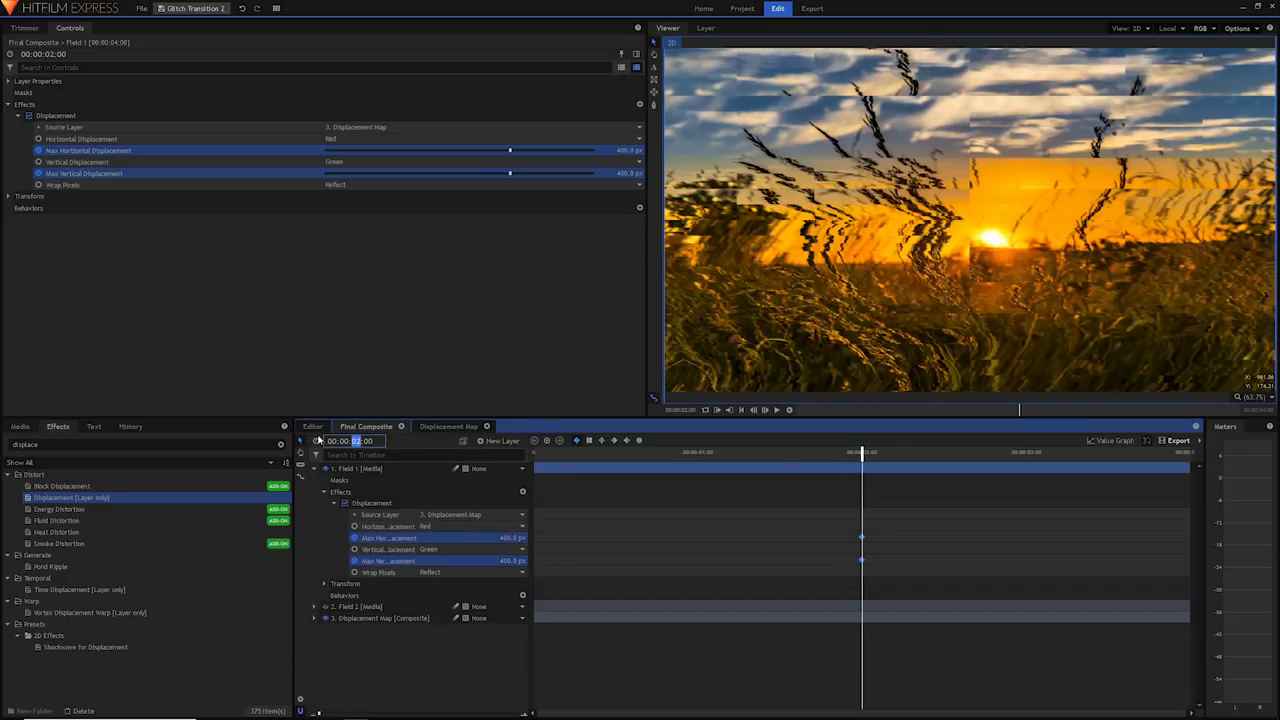
type("1")
key("Return")
left_click(595, 558)
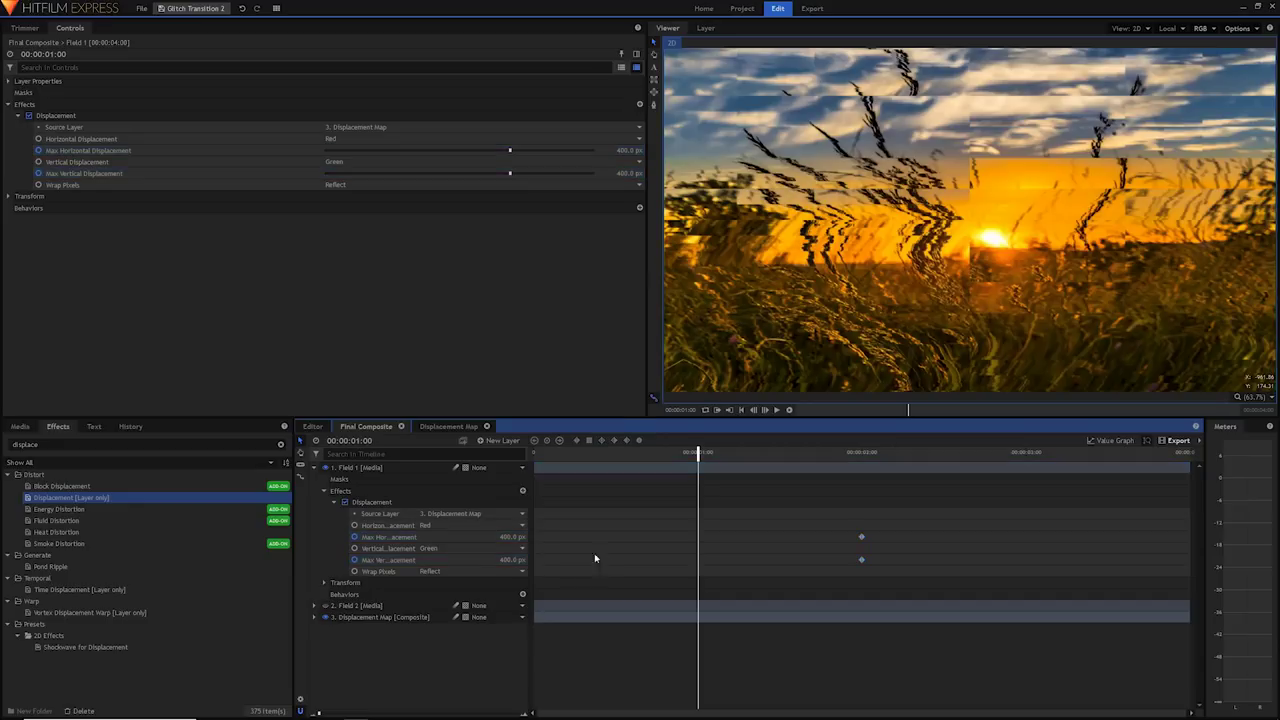
double_click(516, 536)
key("BackSpace")
type("0")
key("Tab")
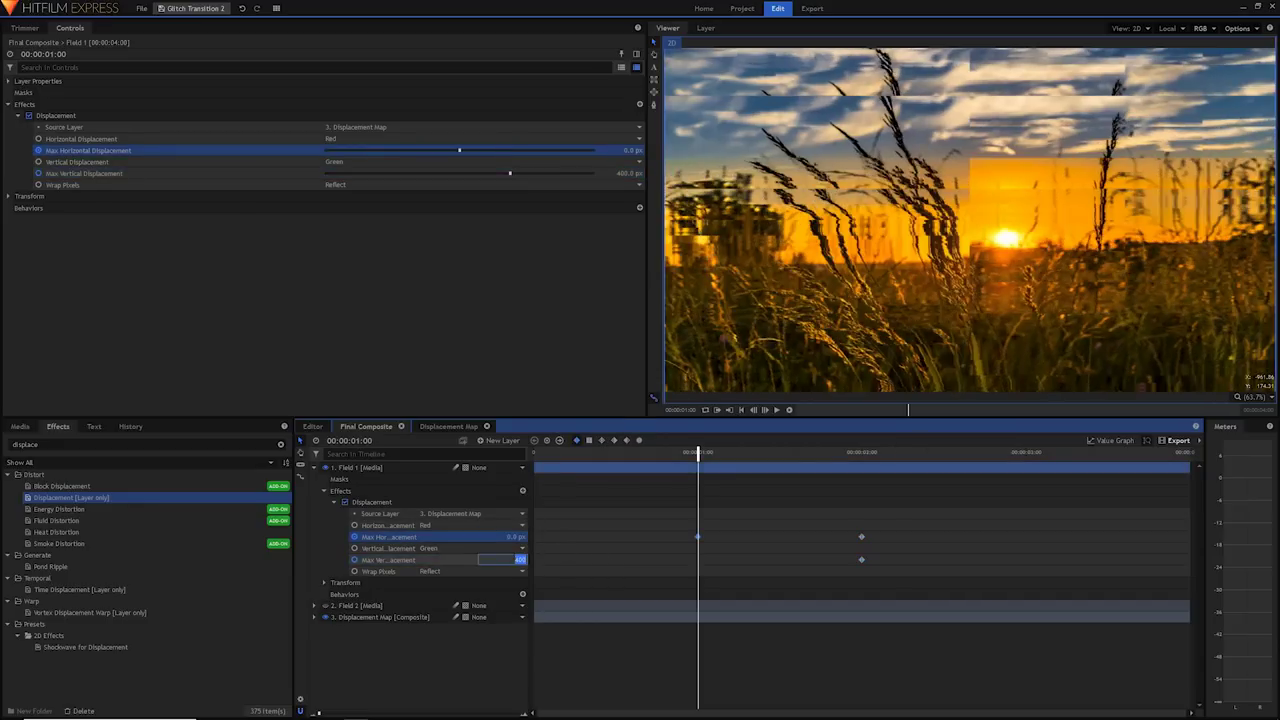
type("0")
key("Return")
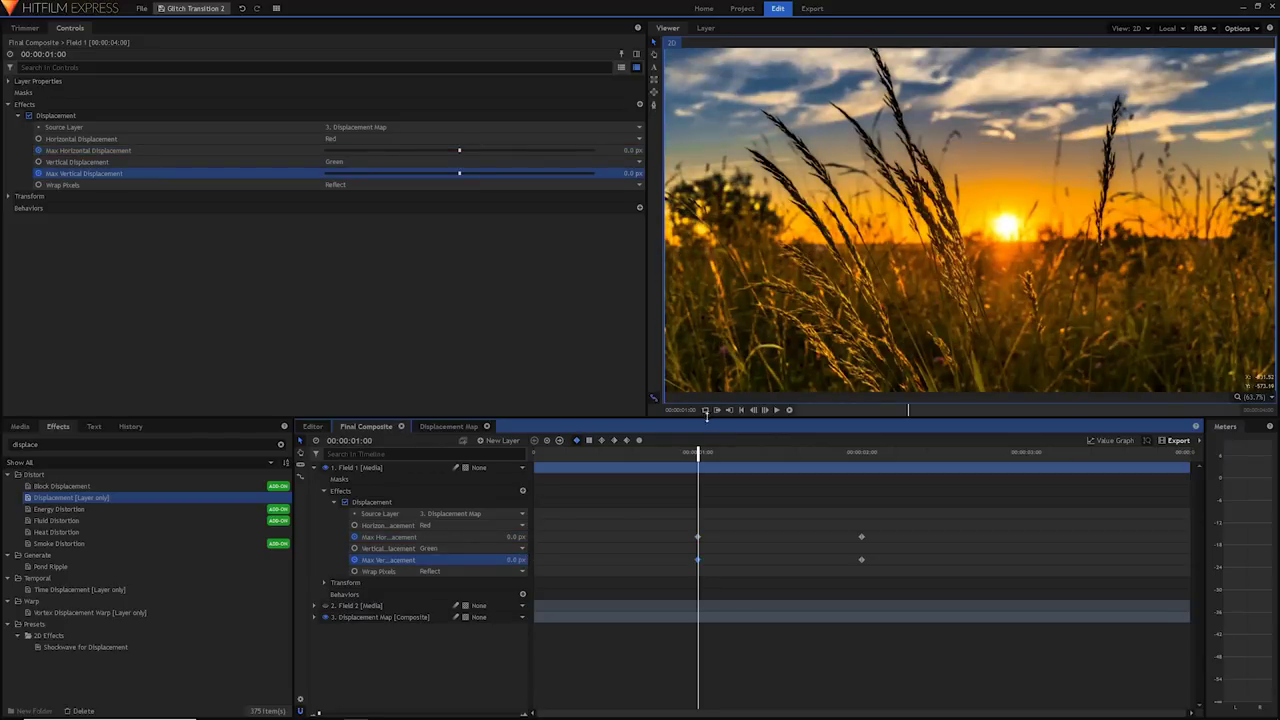
Scrub and play back the displacement ramp to preview the glitch.
left_click_drag(699, 452, 858, 458)
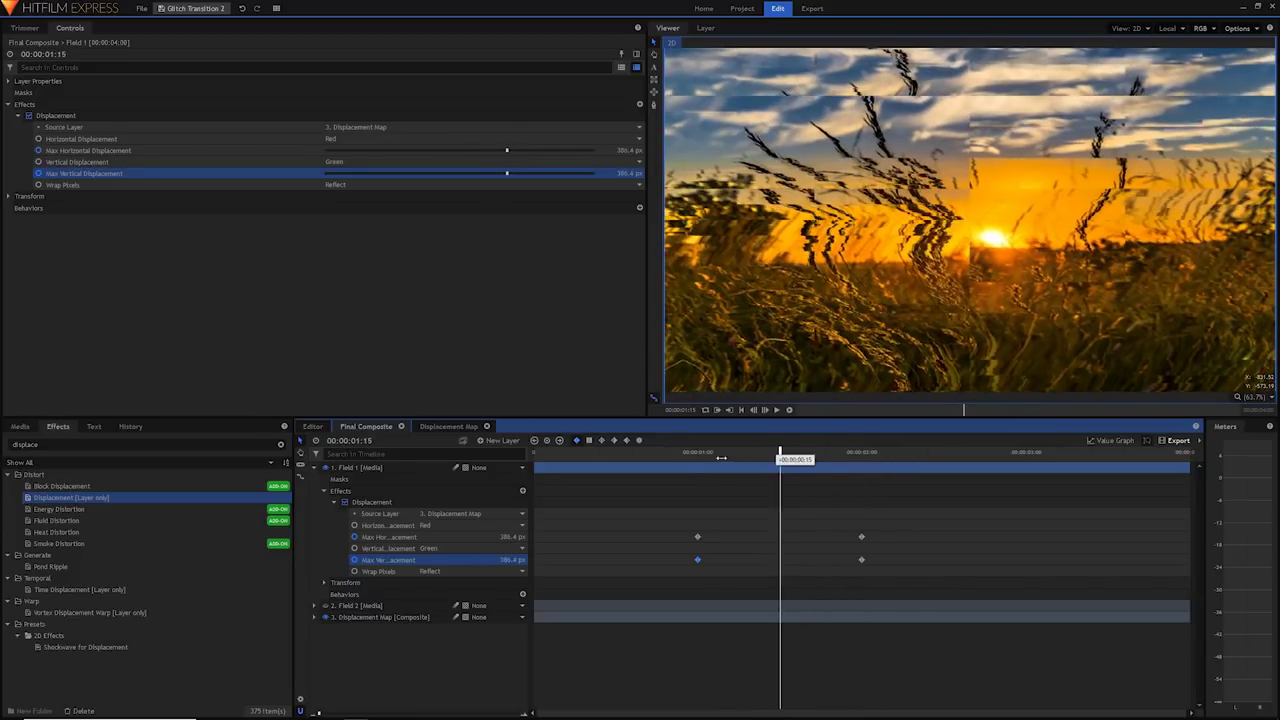
left_click(662, 457)
key("space")
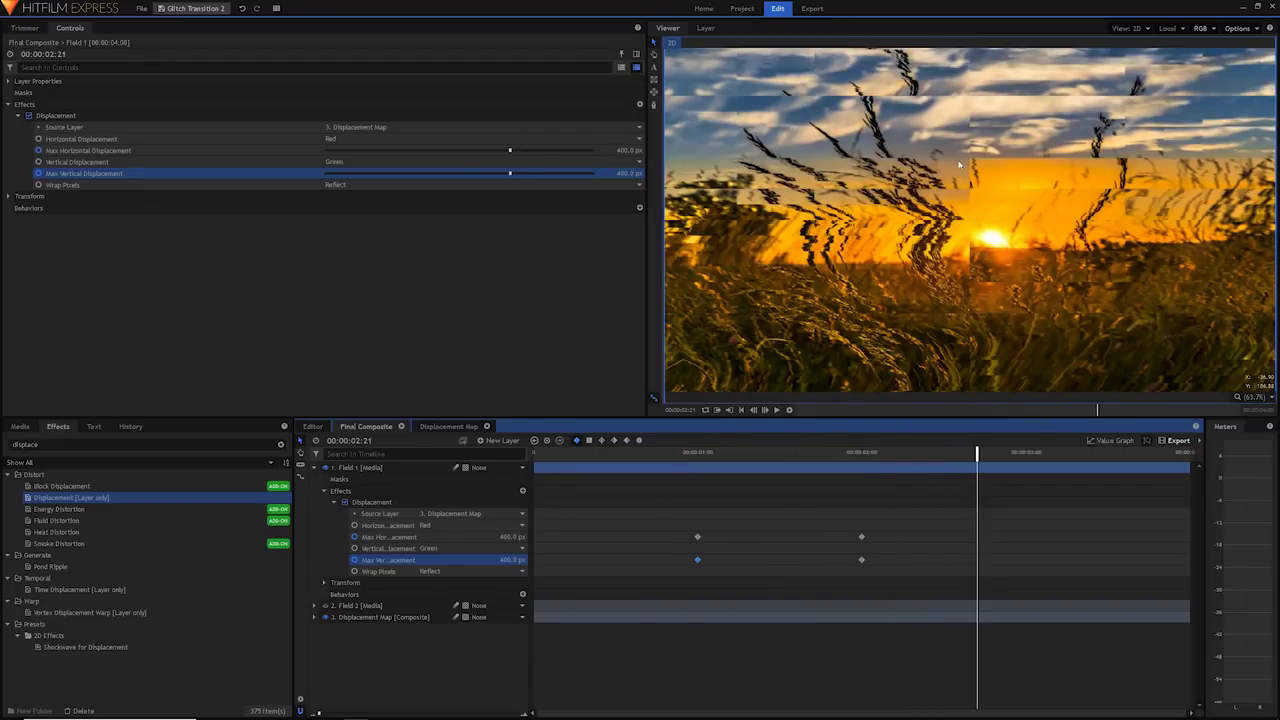
Select all four displacement keyframes on Field 1 and convert them to Manual Bezier.
left_click(919, 486)
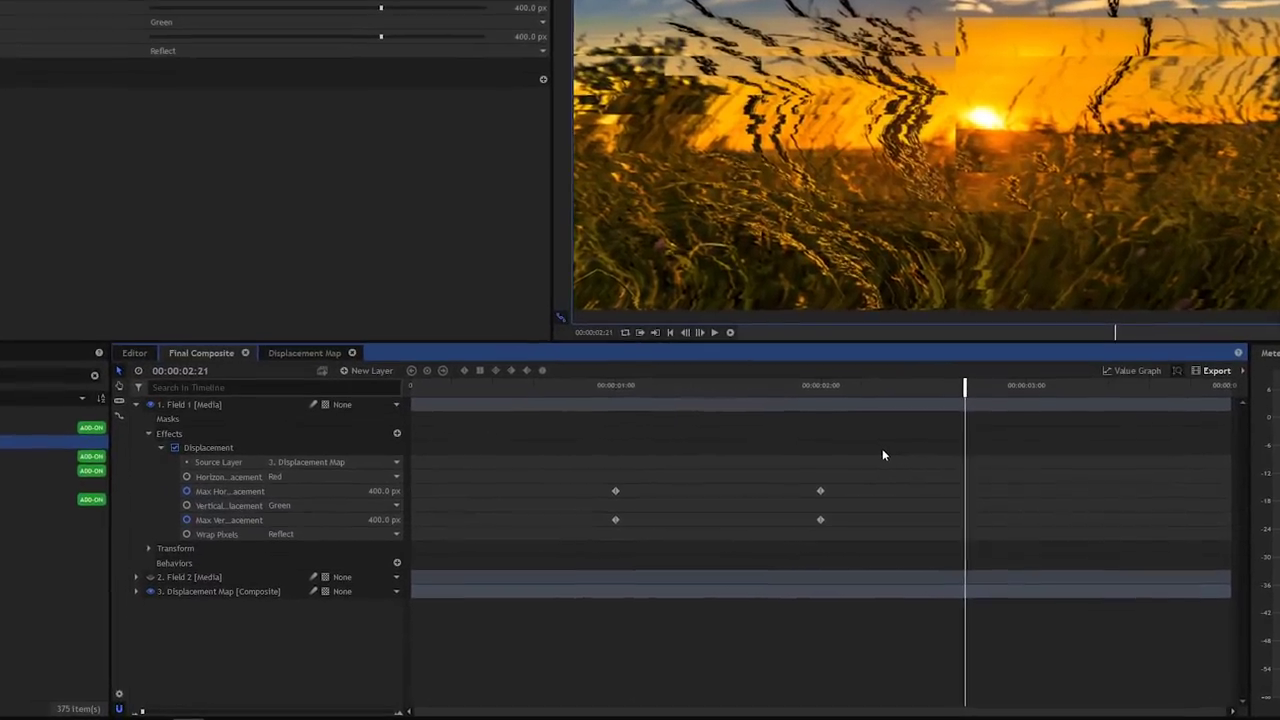
left_click_drag(906, 494, 829, 562)
left_click_drag(780, 524, 545, 550)
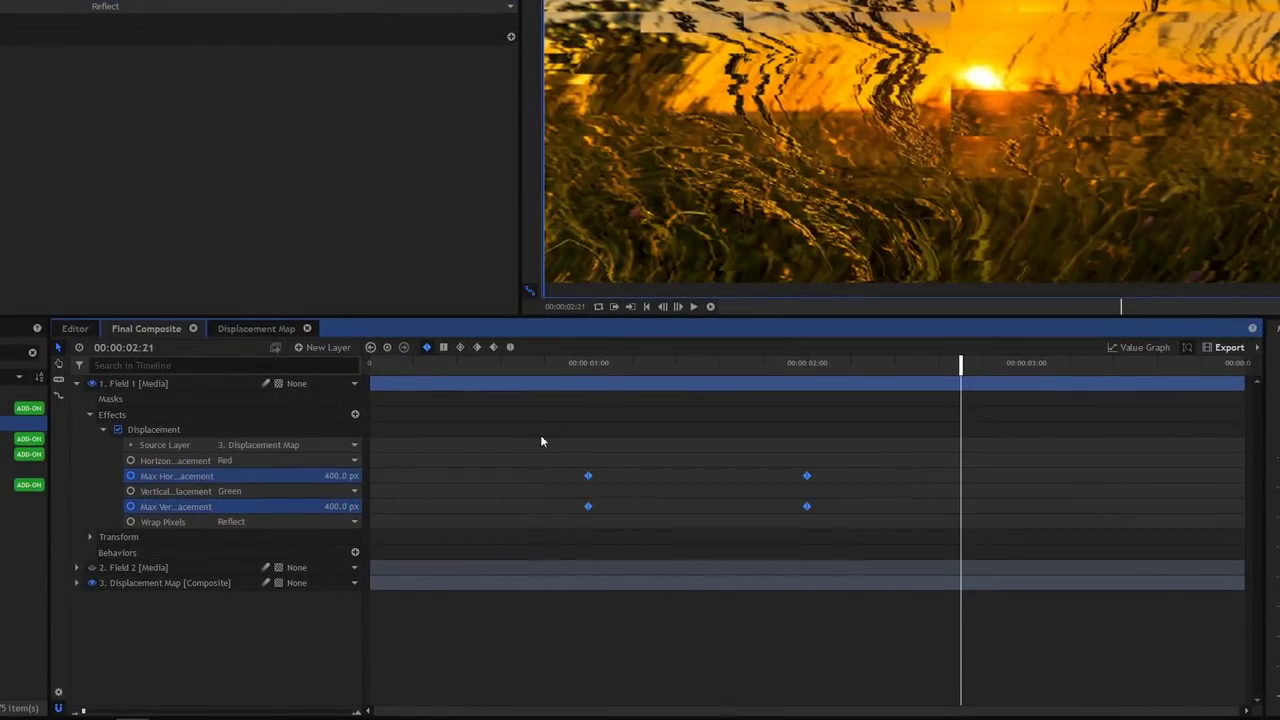
left_click(510, 347)
Shape Field 1's Max Horizontal Displacement curve to stay flat, then rise steeply into the 2-second keyframe.
left_click(760, 470)
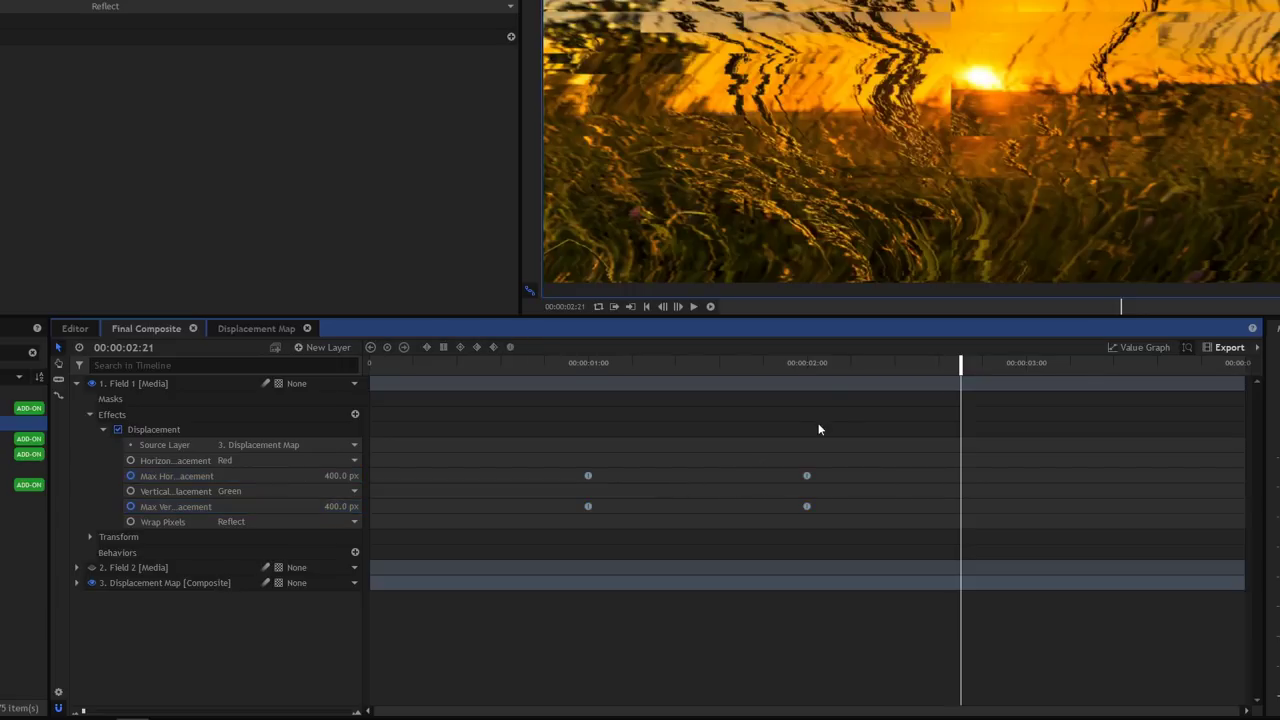
left_click(1114, 347)
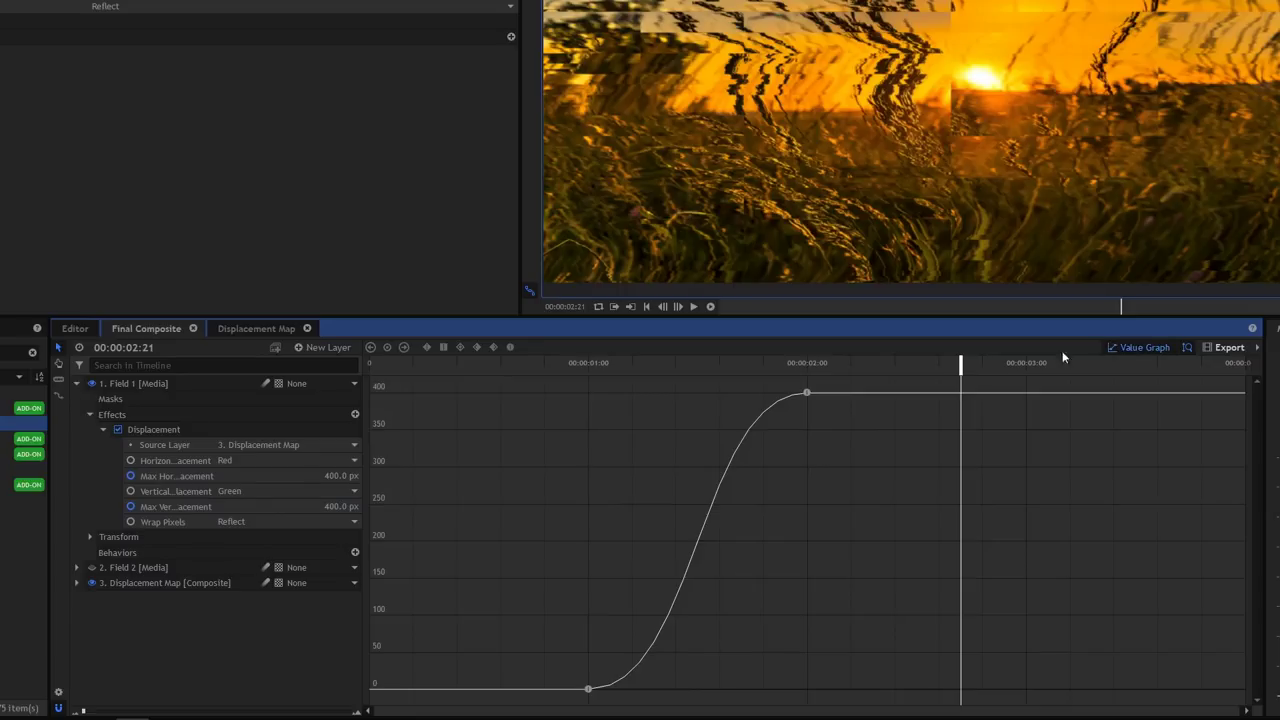
left_click(186, 471)
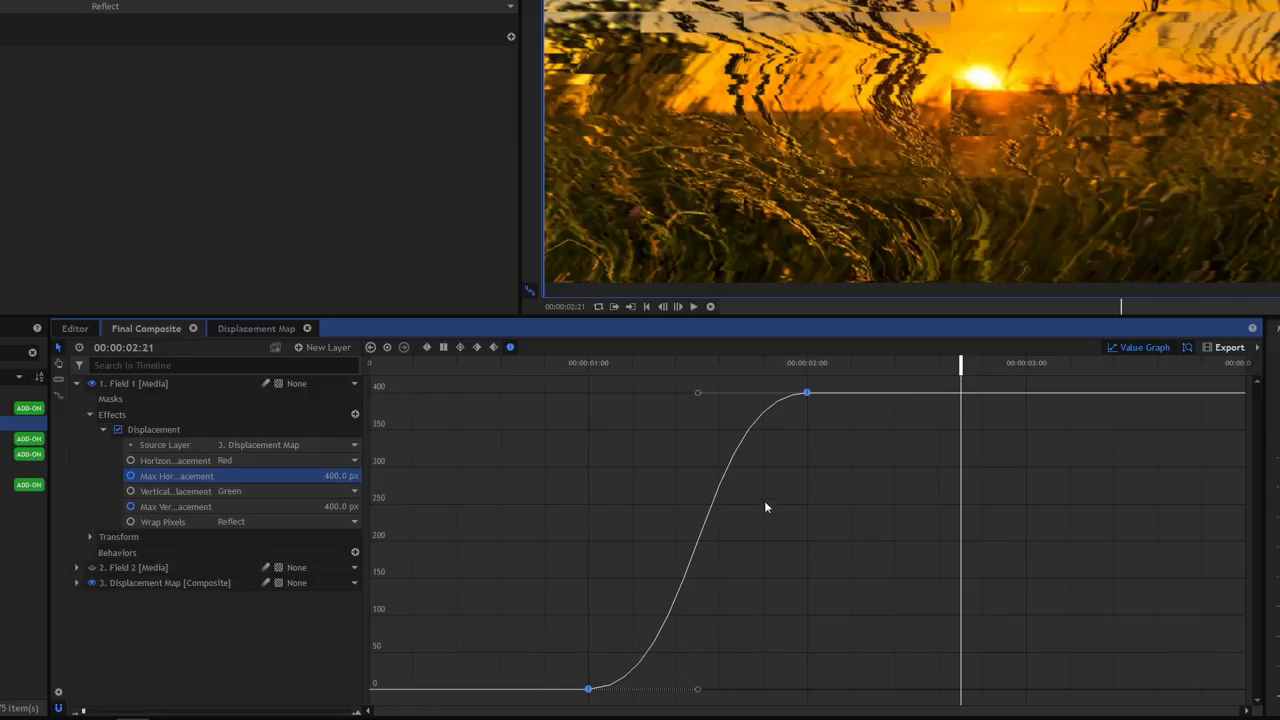
mouse_move(808, 393)
left_click_drag(698, 396, 811, 649)
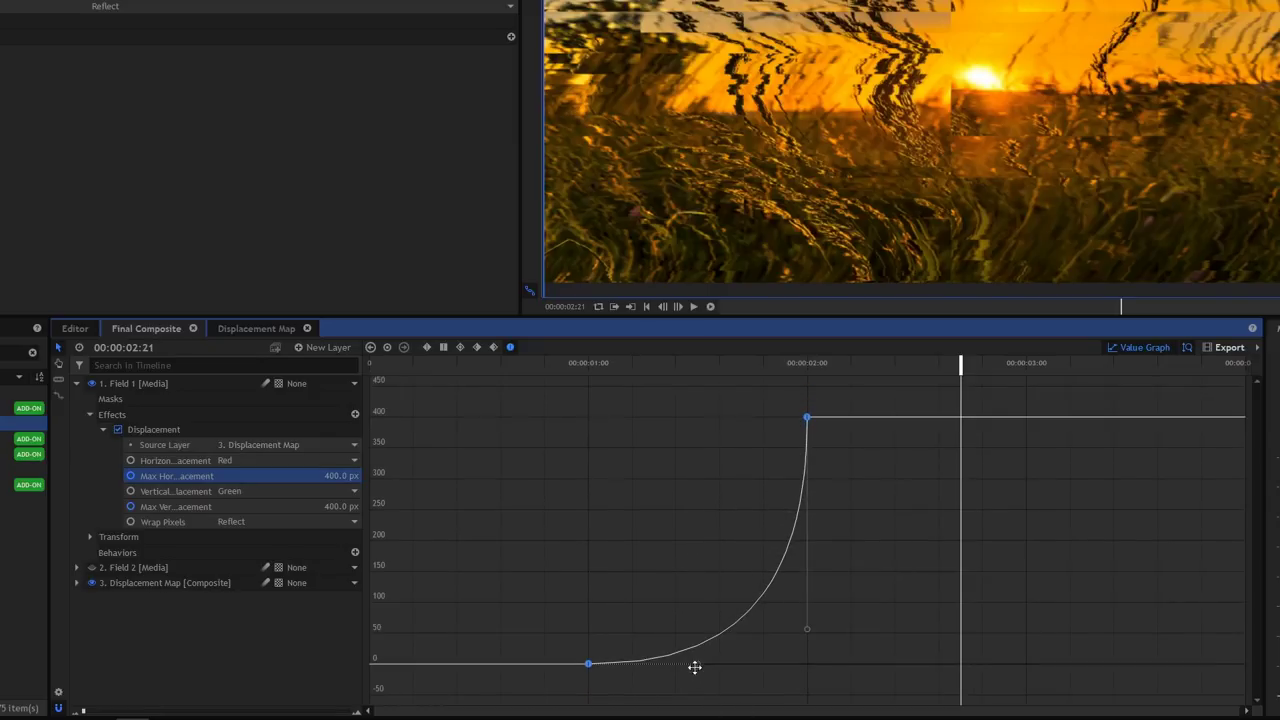
left_click_drag(695, 667, 795, 662)
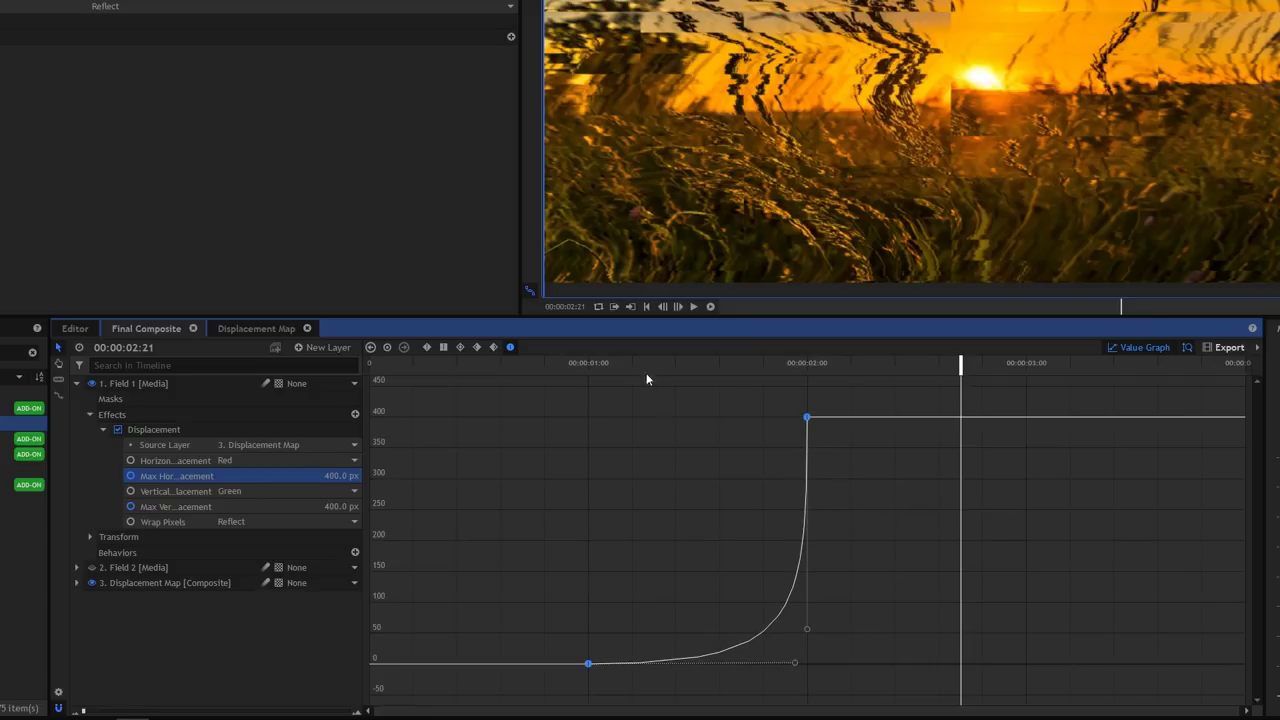
left_click(588, 363)
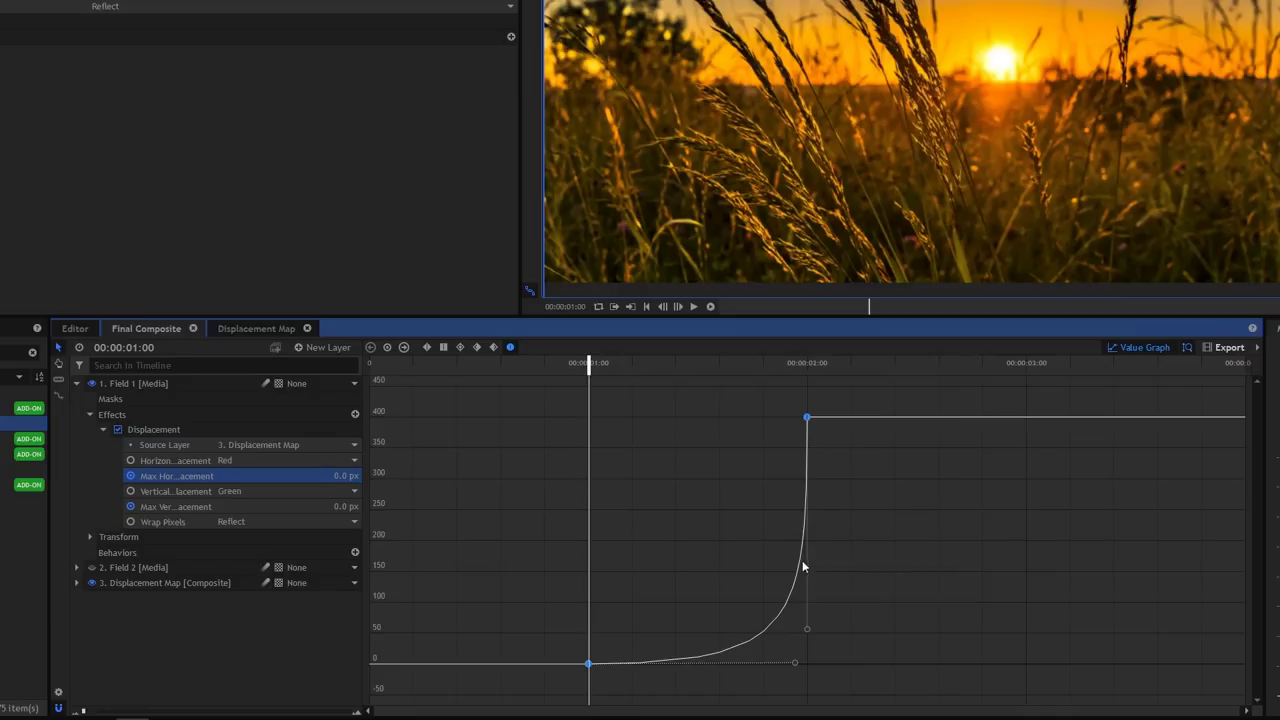
left_click(807, 414)
Give the Max Vertical Displacement curve the same flat start and steep ease-in to 400 px.
left_click(207, 509)
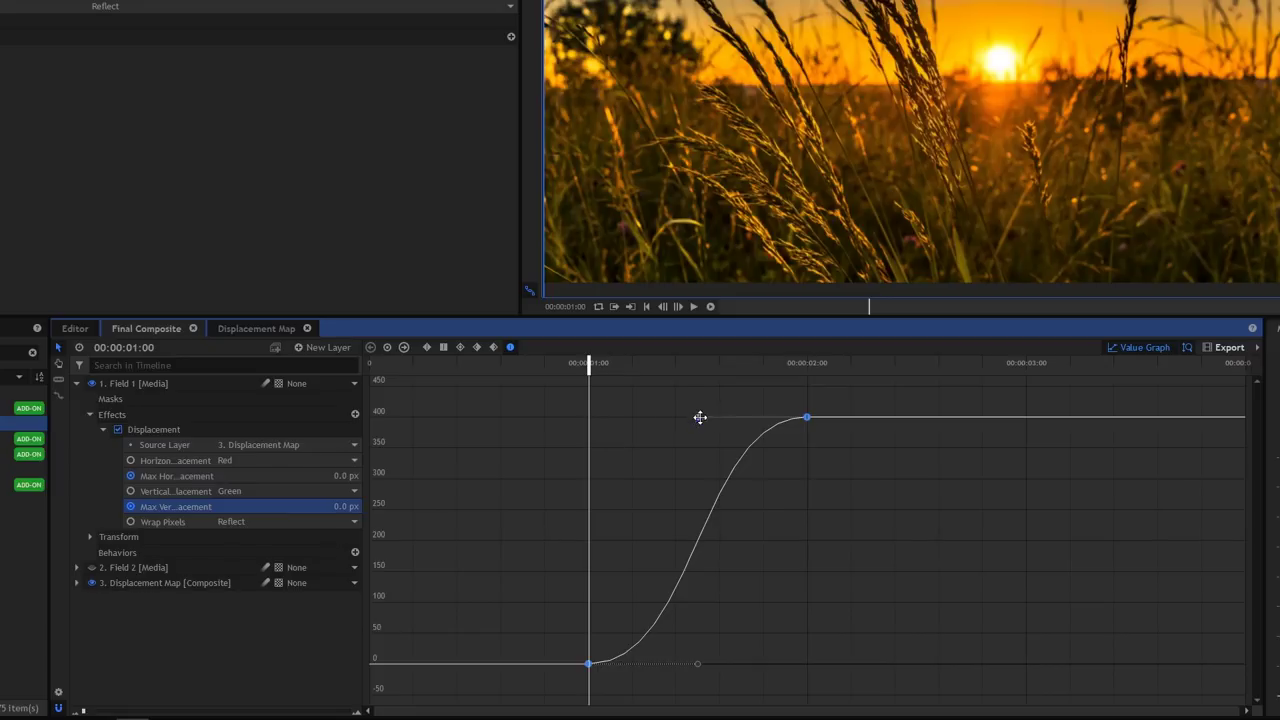
left_click_drag(698, 417, 826, 629)
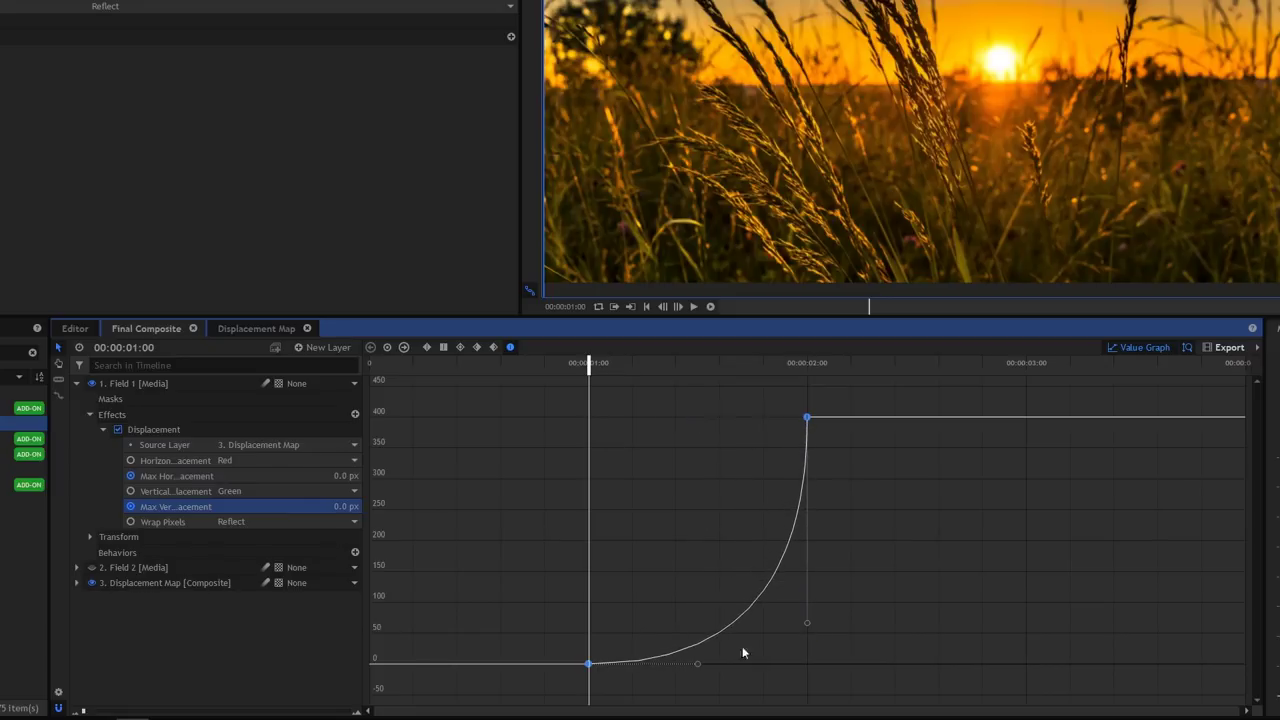
left_click_drag(696, 663, 783, 661)
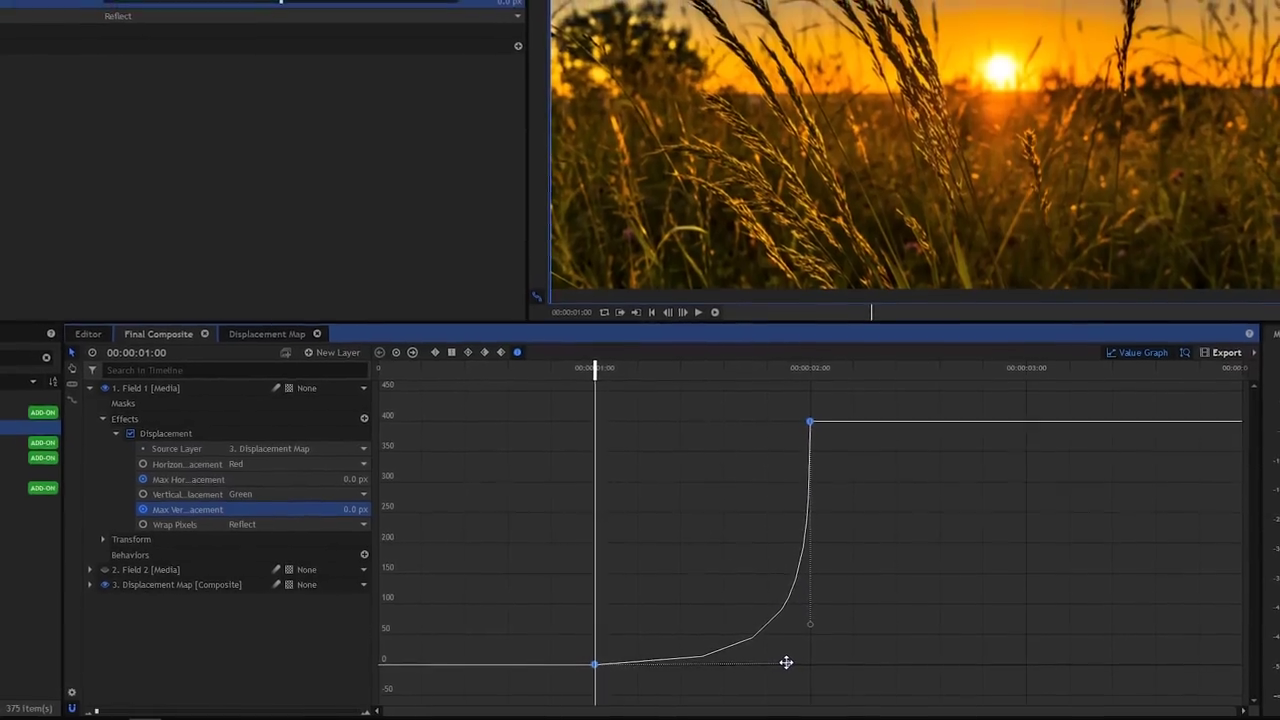
left_click(1130, 347)
Play back the glitch transition and return the playhead to 00:00:01:29.
key("space")
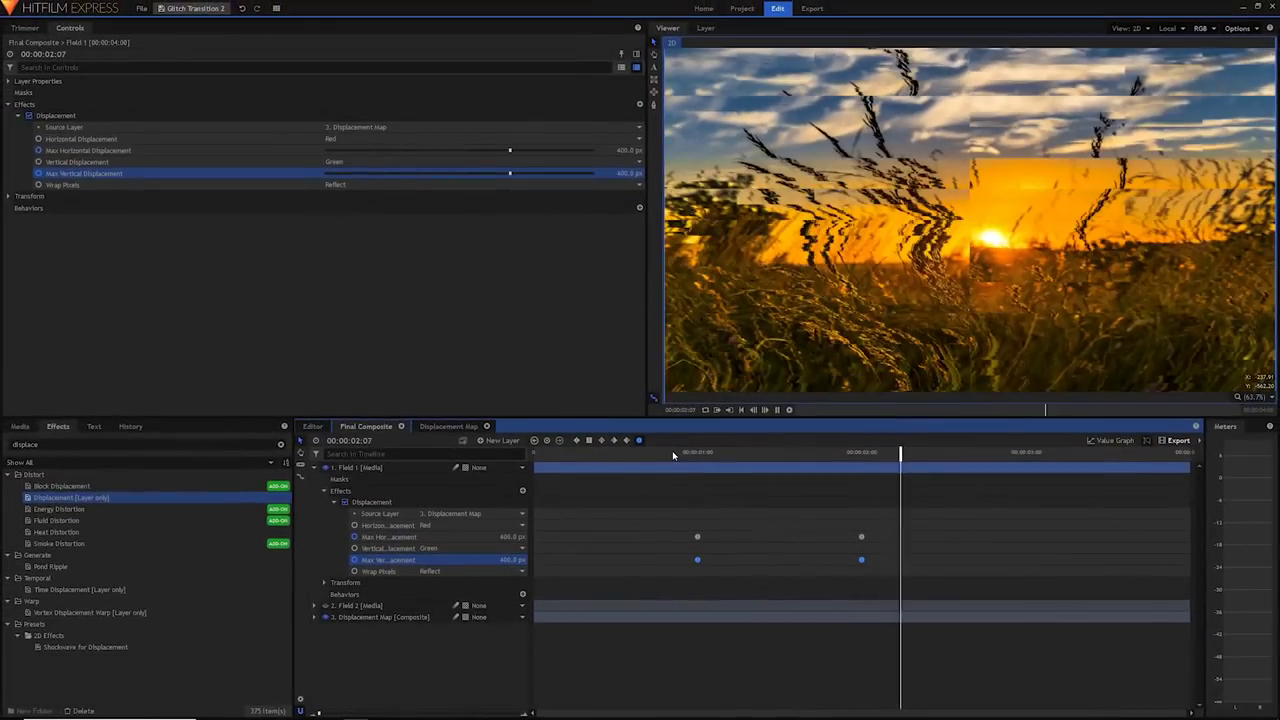
left_click(701, 451)
key("space")
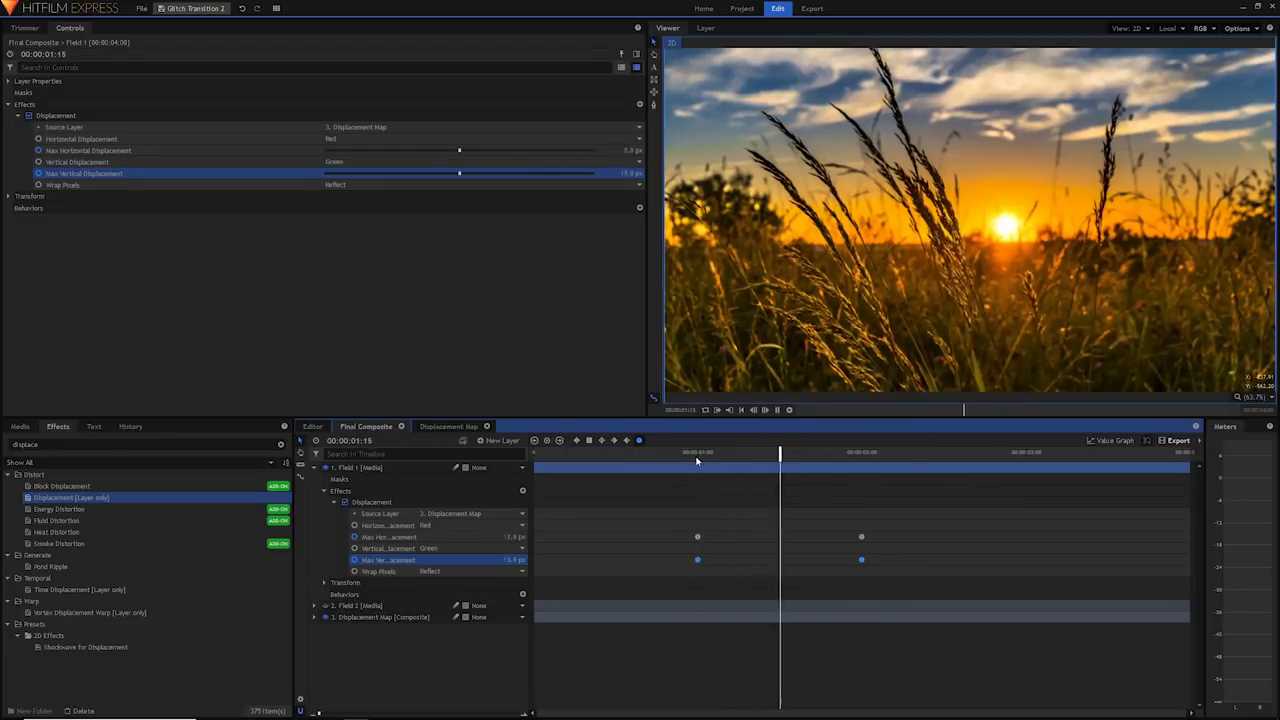
mouse_move(845, 454)
left_mouse_down()
mouse_move(868, 452)
mouse_move(857, 452)
left_mouse_up()
left_click_drag(893, 503, 675, 562)
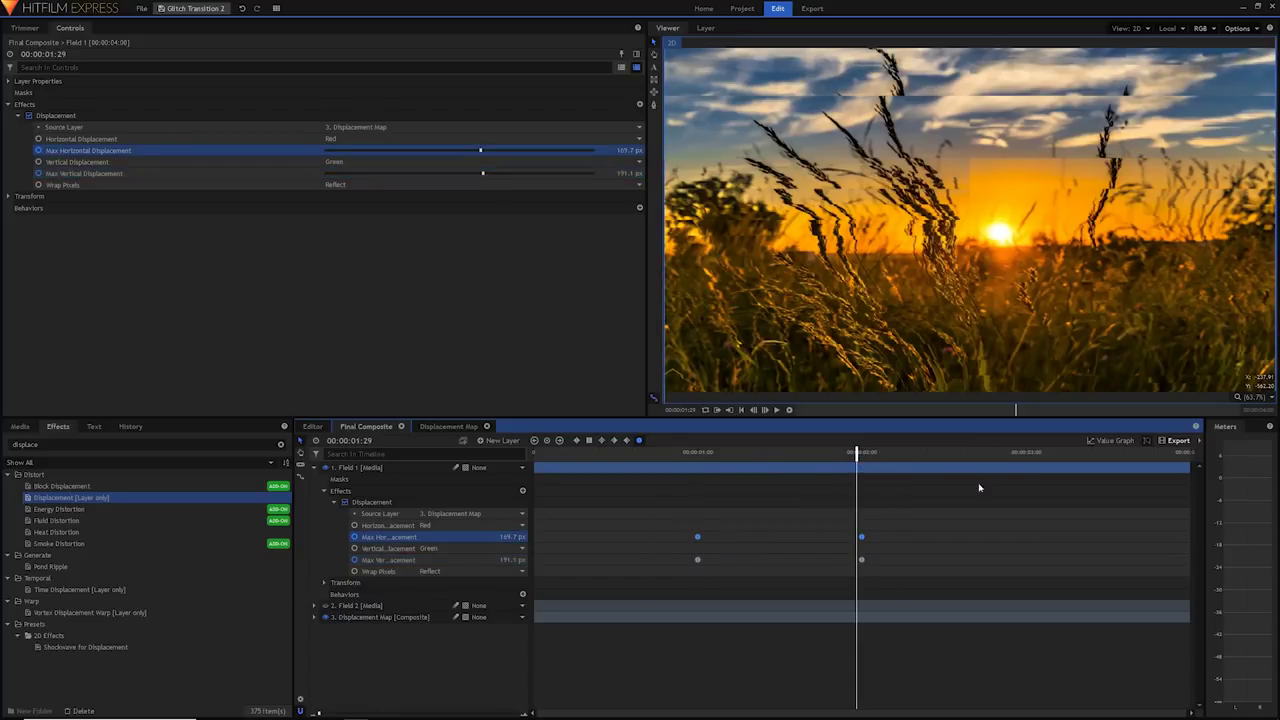
Ease the horizontal displacement curve more gradually toward its 400 px peak and replay.
left_click(1113, 440)
left_click_drag(863, 653, 814, 669)
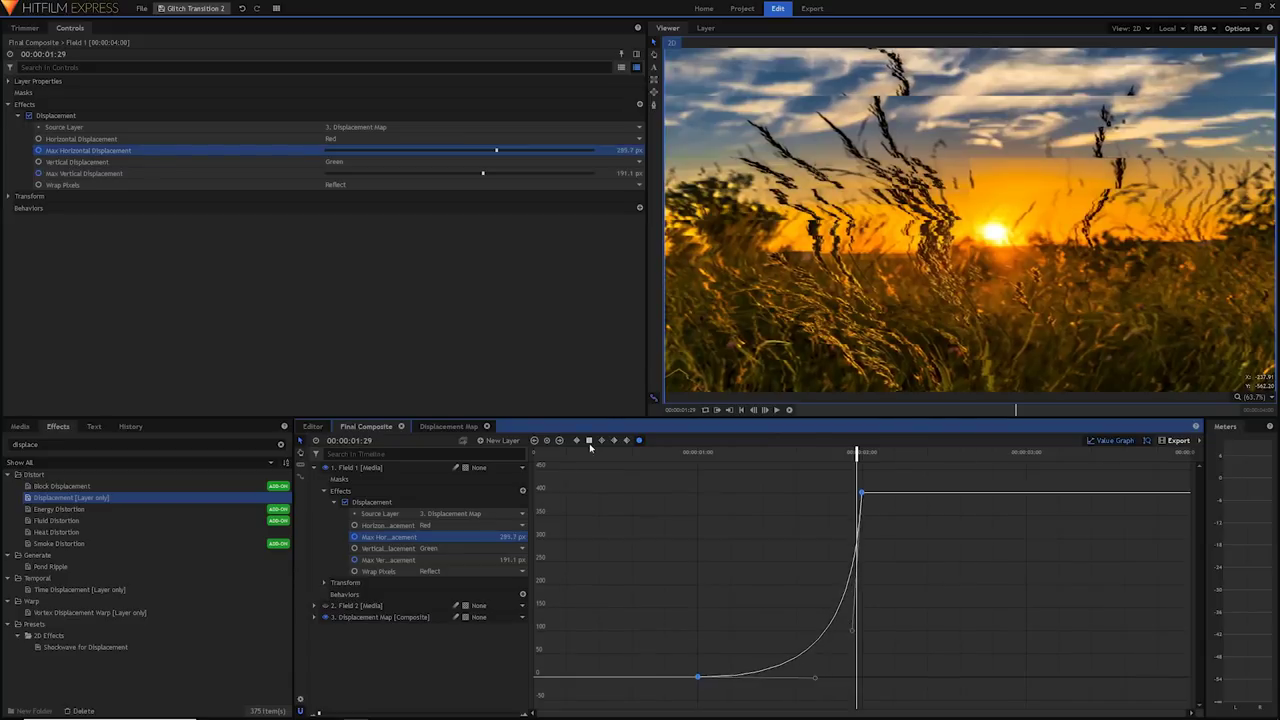
left_click(814, 669)
key("space")
key("space")
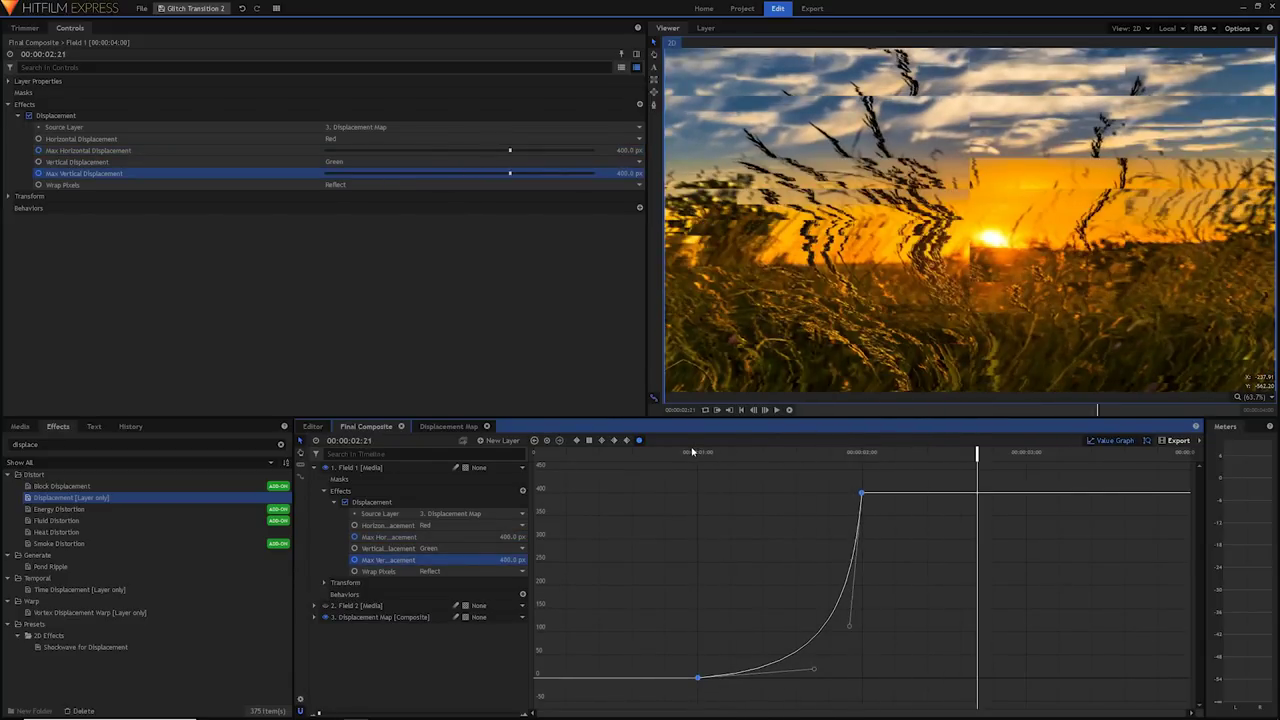
left_click(1108, 441)
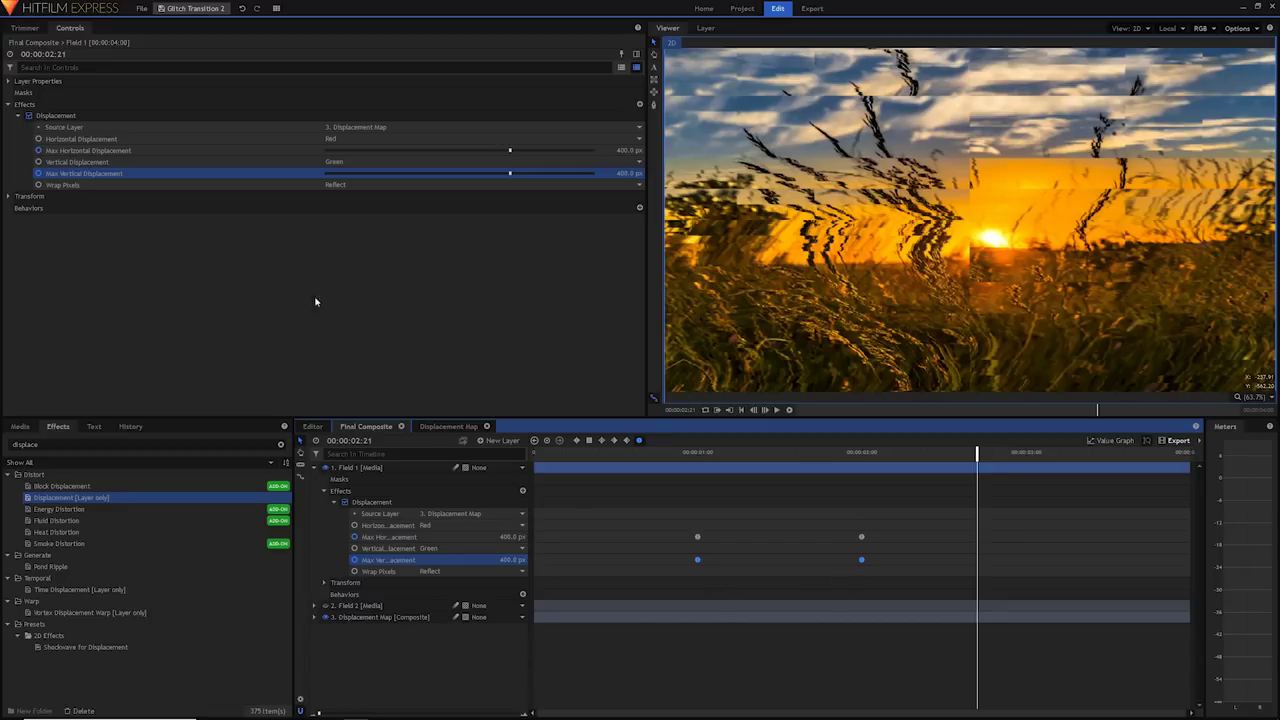
left_click(66, 498)
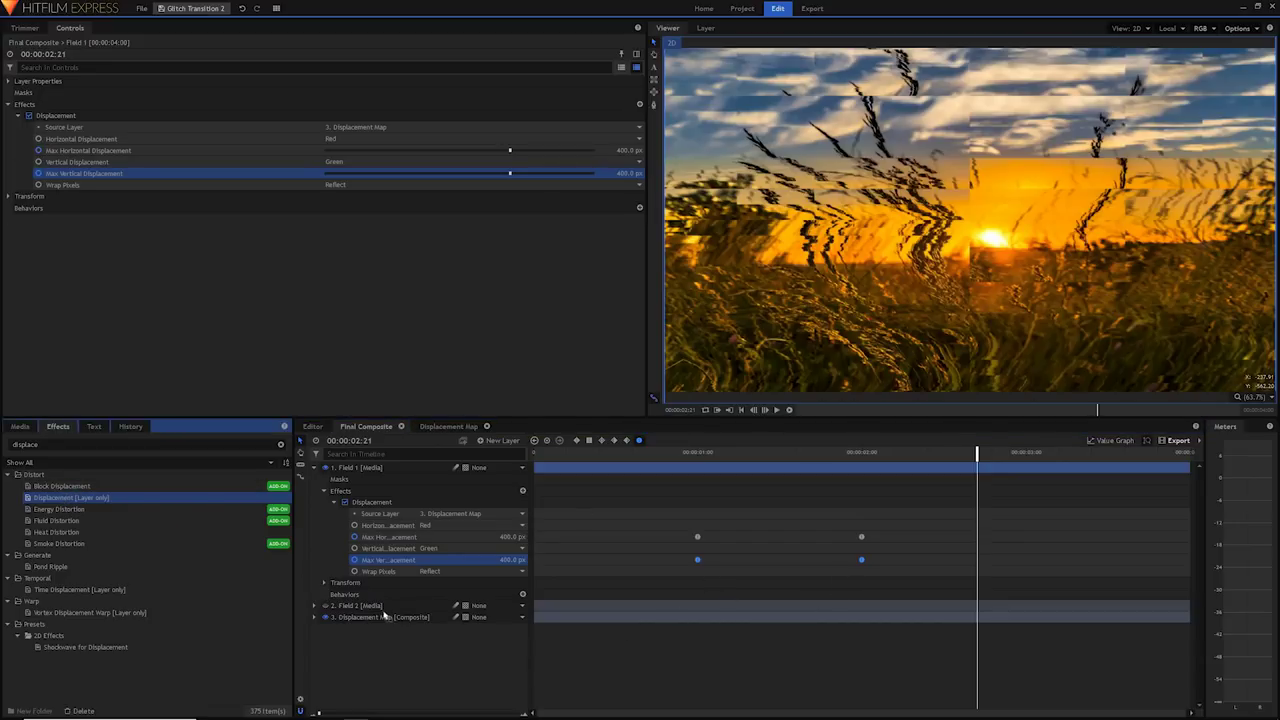
Apply Displacement to Field 2 and keyframe 400 px horizontal and vertical displacement at 2 seconds.
left_click_drag(381, 611, 336, 610)
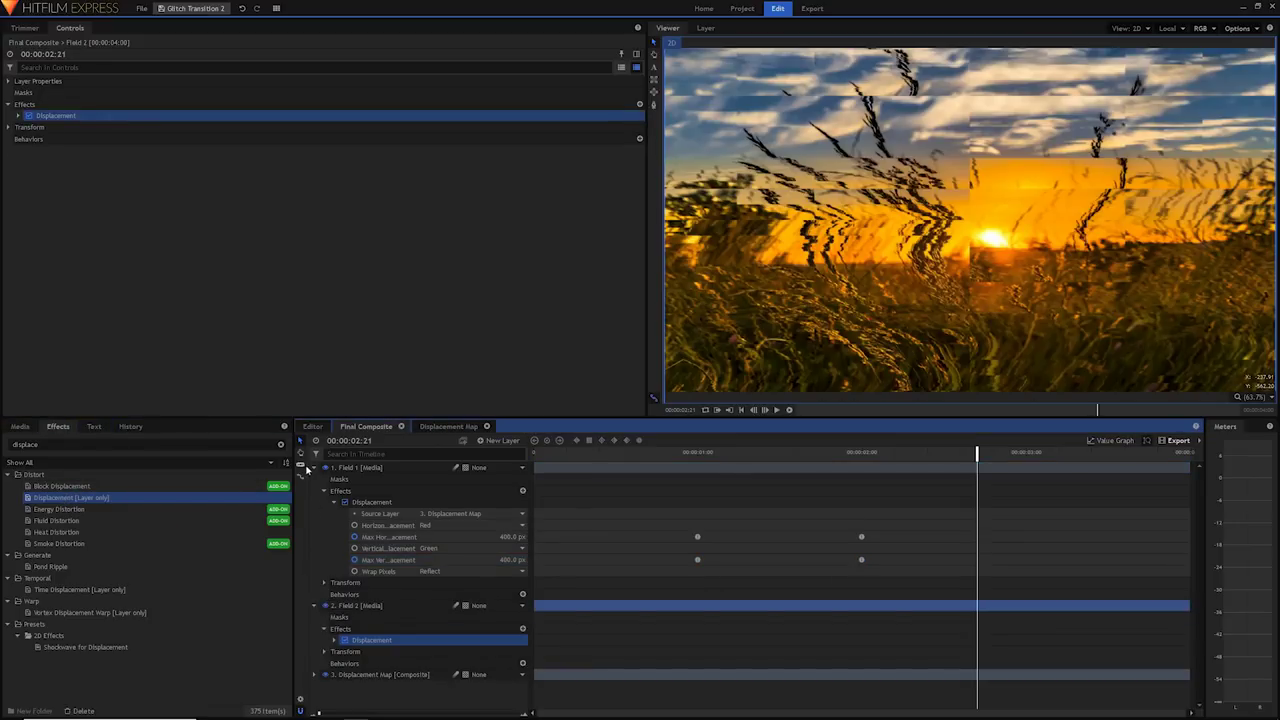
left_click(325, 468)
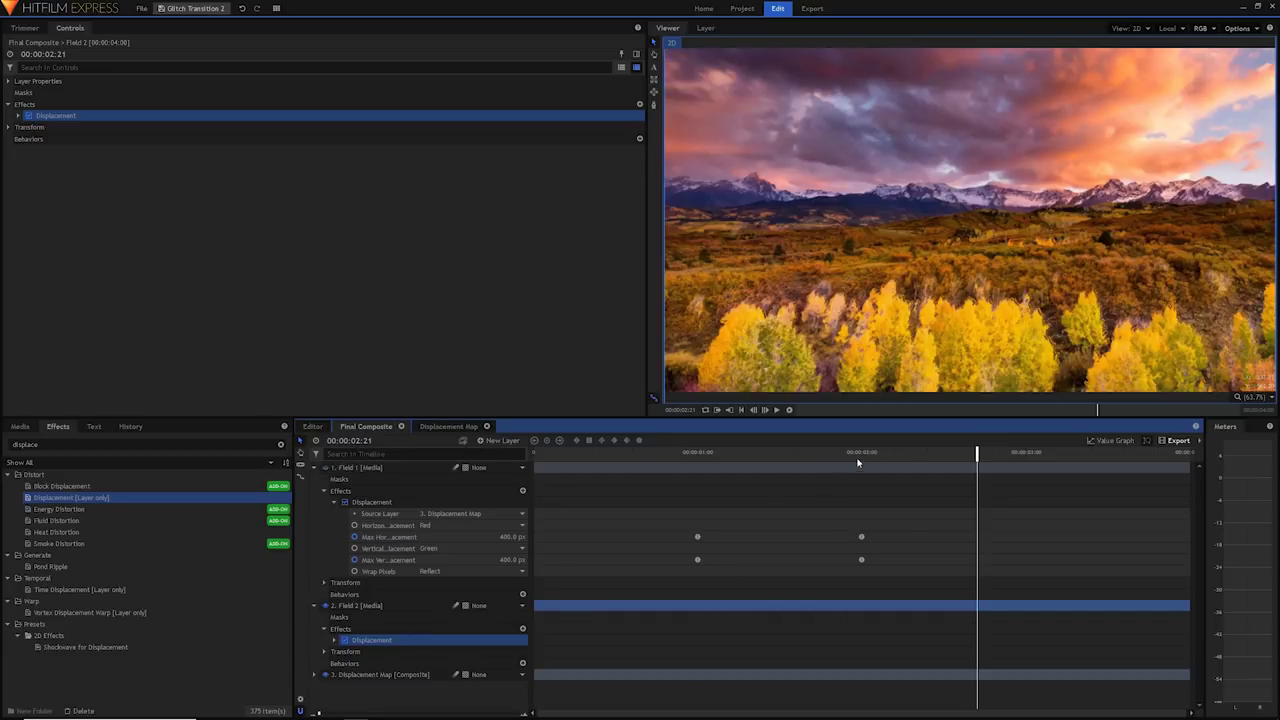
left_click(862, 453)
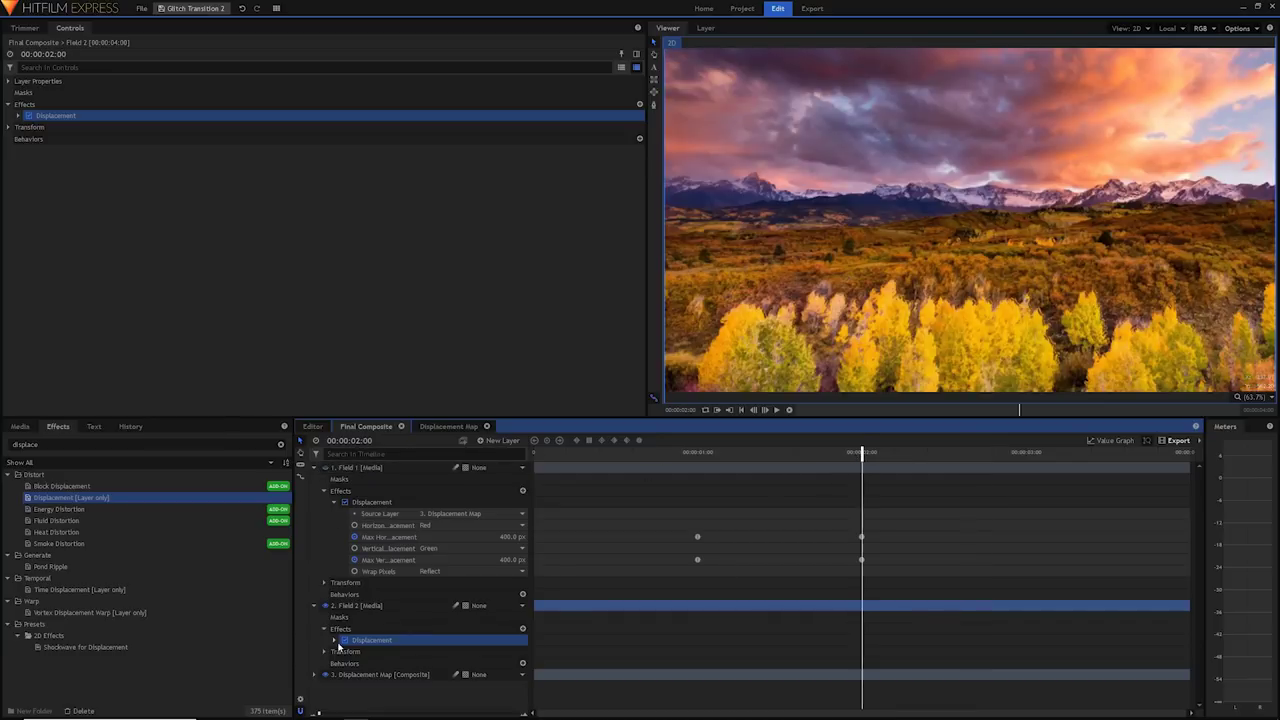
left_click(334, 640)
scroll(420, 600, "down", 1)
double_click(515, 632)
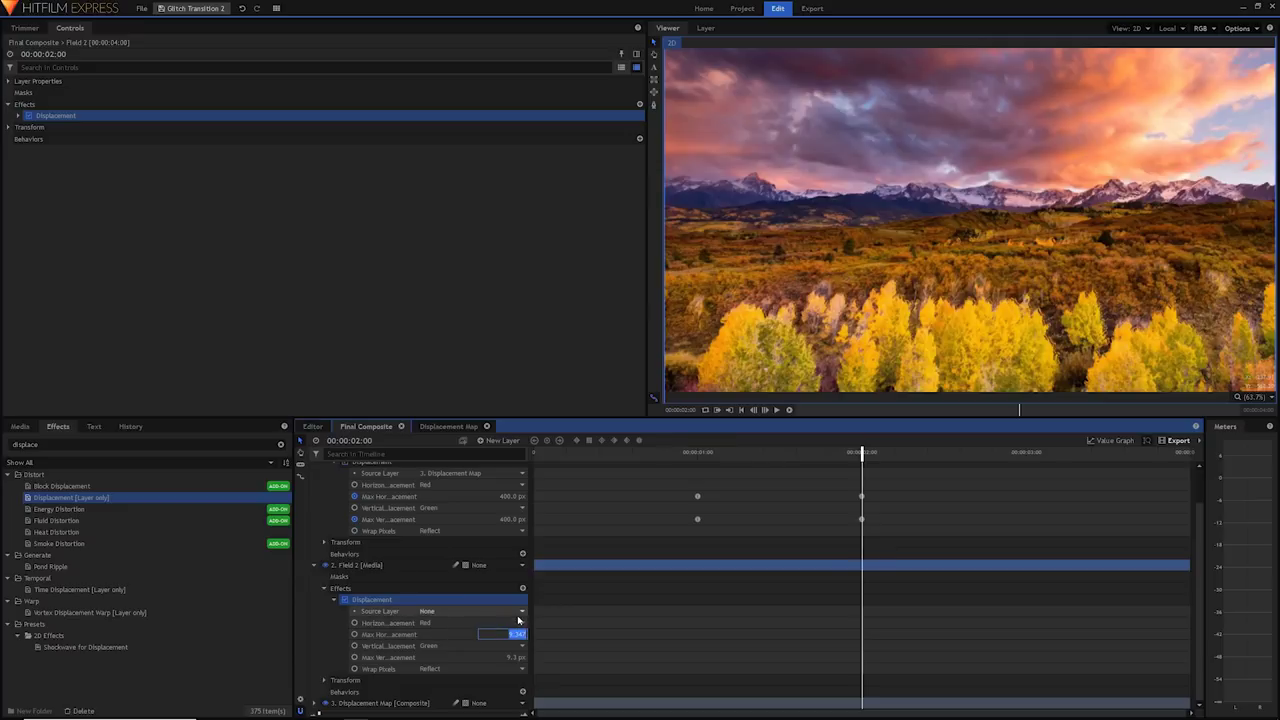
type("400")
key("Tab")
type("400")
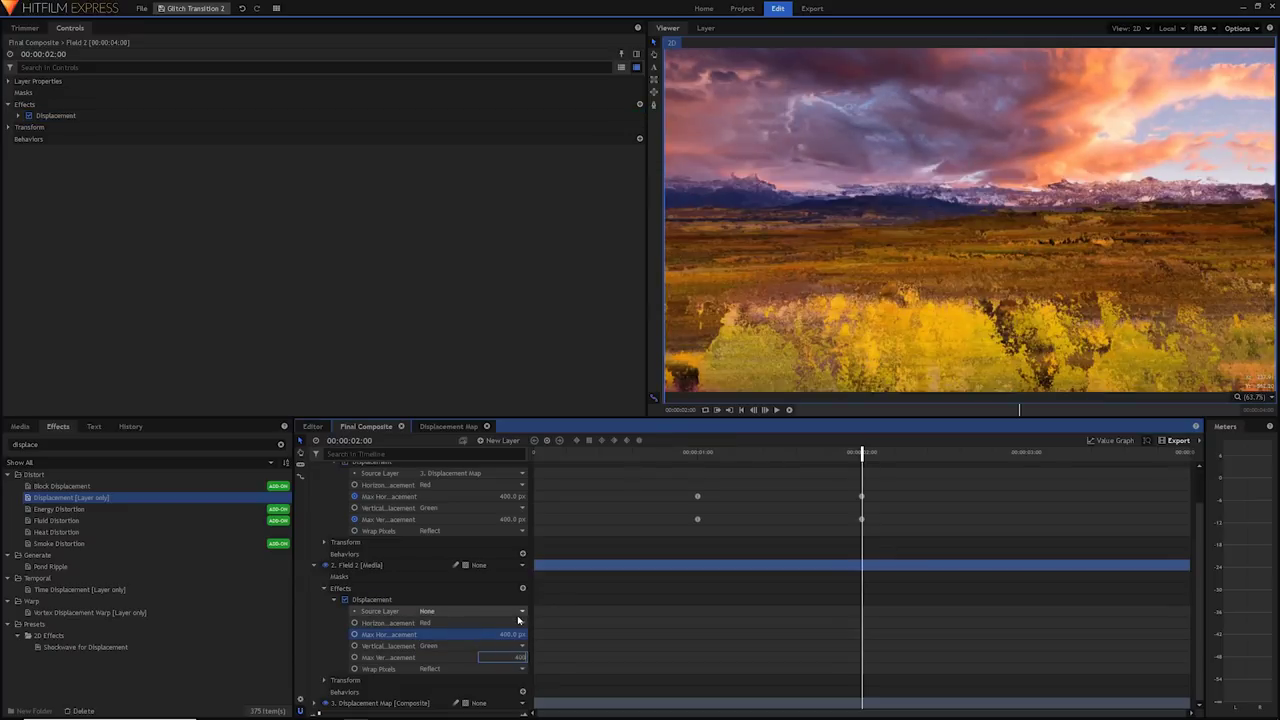
key("Return")
left_click(354, 634)
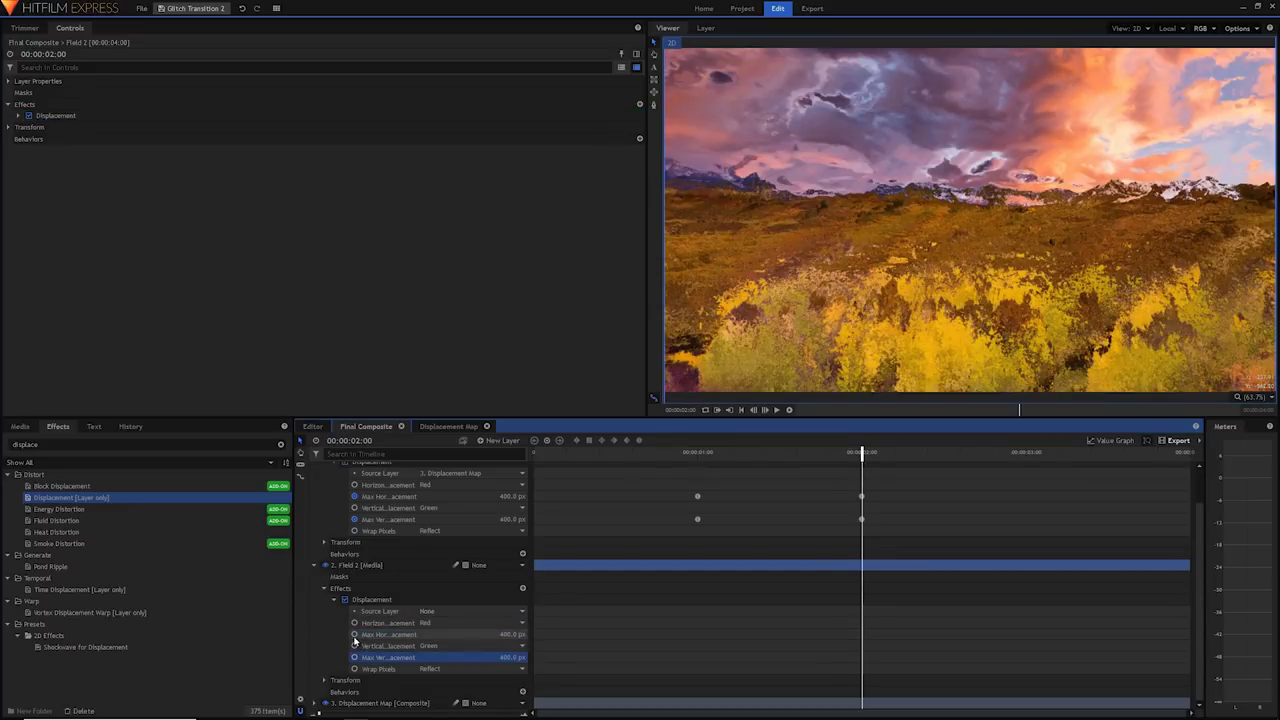
left_click(354, 657)
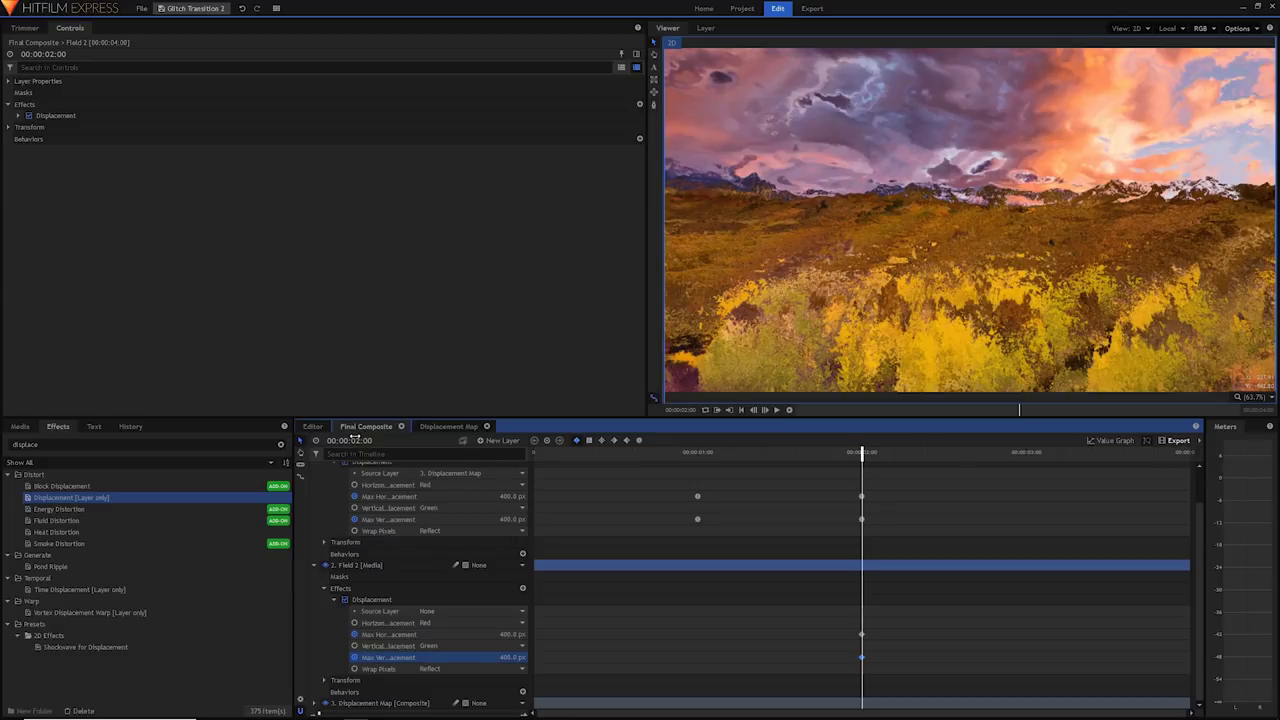
Set both displacements to 0 px at 3 seconds and use Displacement Map as the source layer.
left_click(354, 440)
type("0")
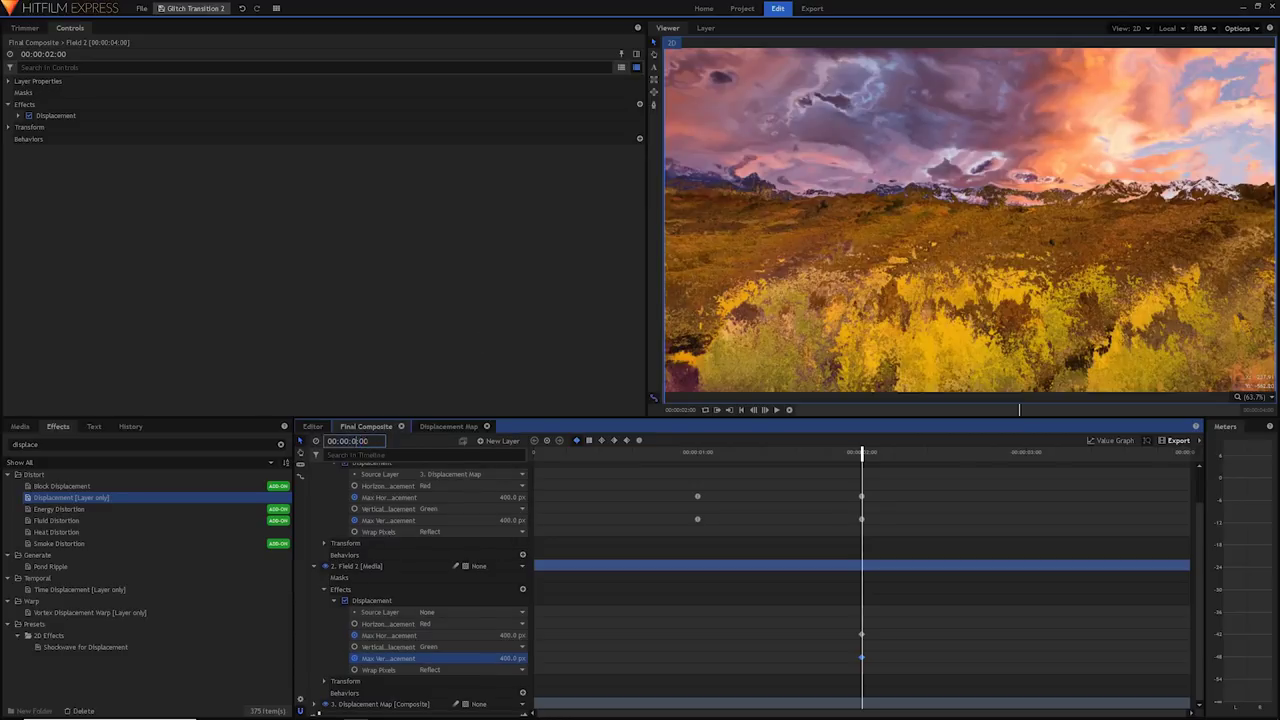
type("3")
key("Return")
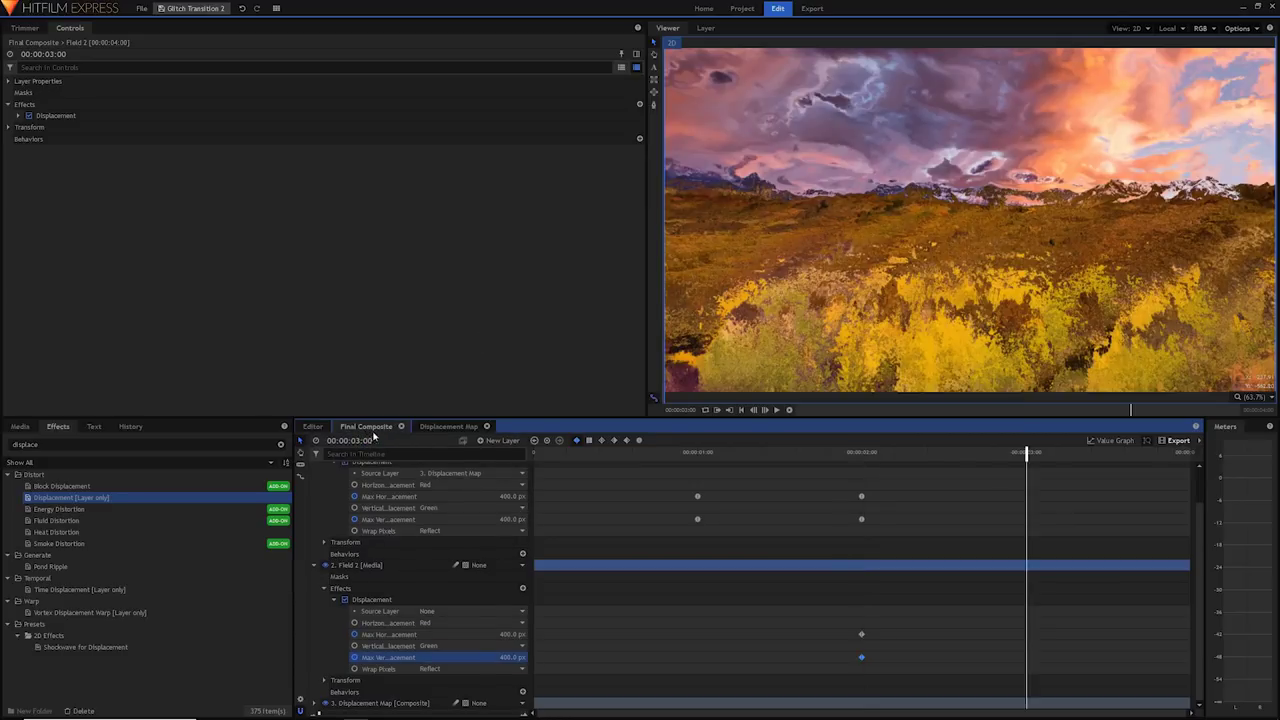
left_click(390, 634)
left_click_drag(507, 634, 512, 634)
left_click(507, 634)
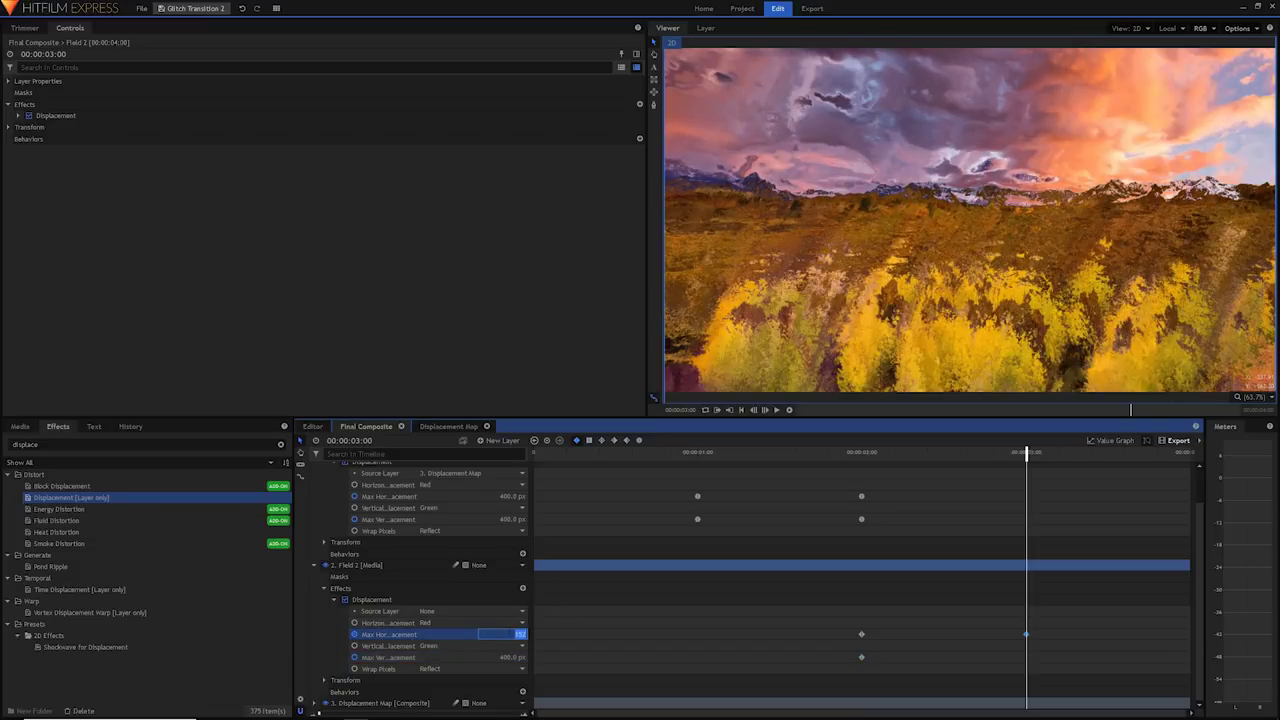
type("0")
key("Tab")
type("0")
key("Return")
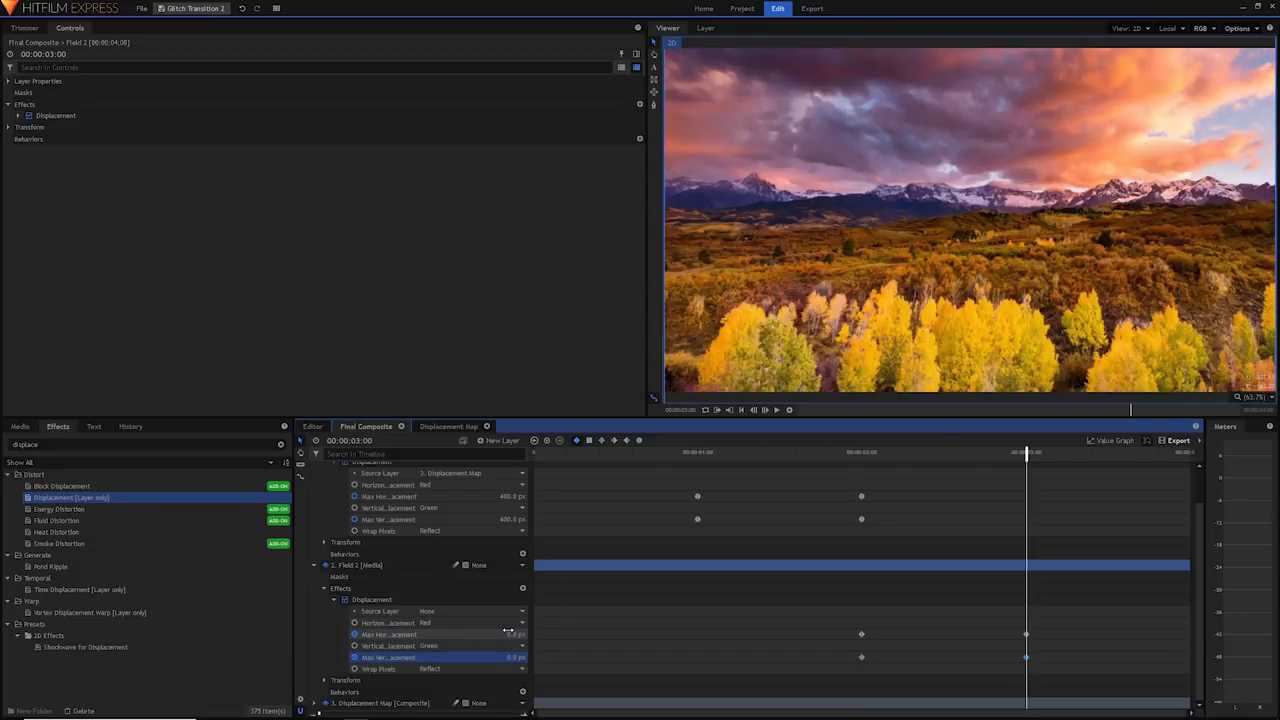
left_click(470, 611)
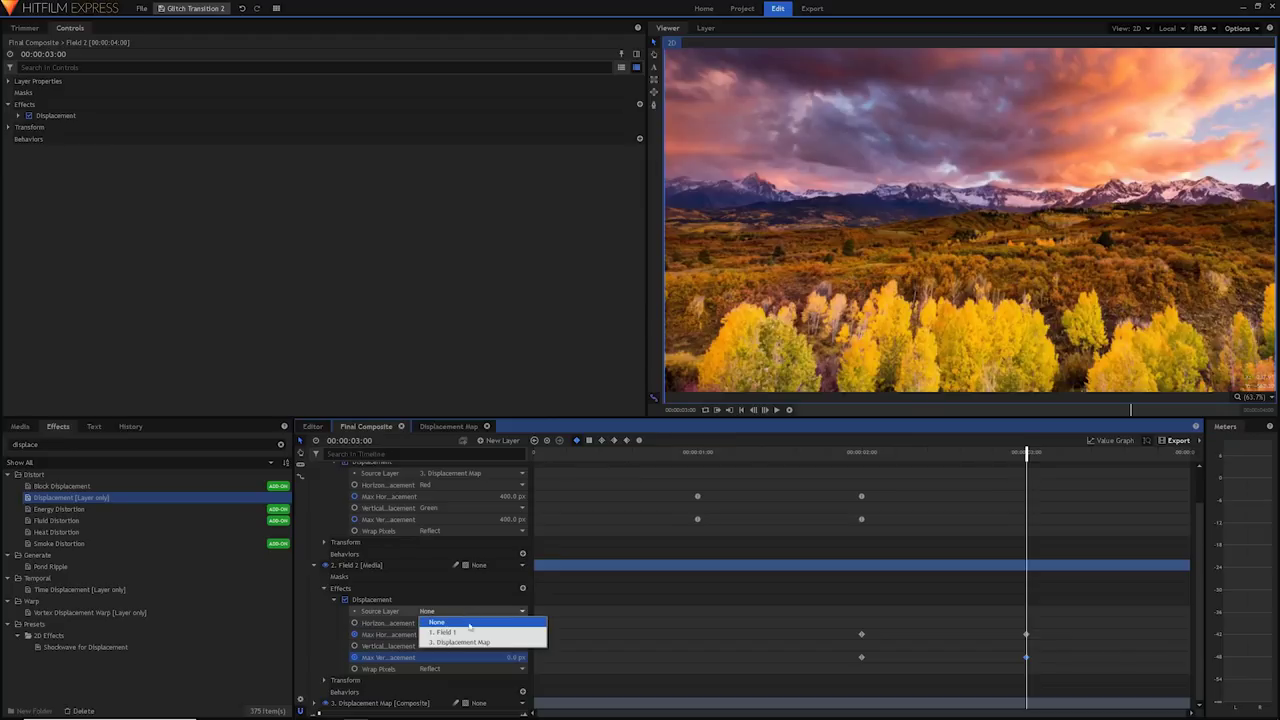
left_click(474, 641)
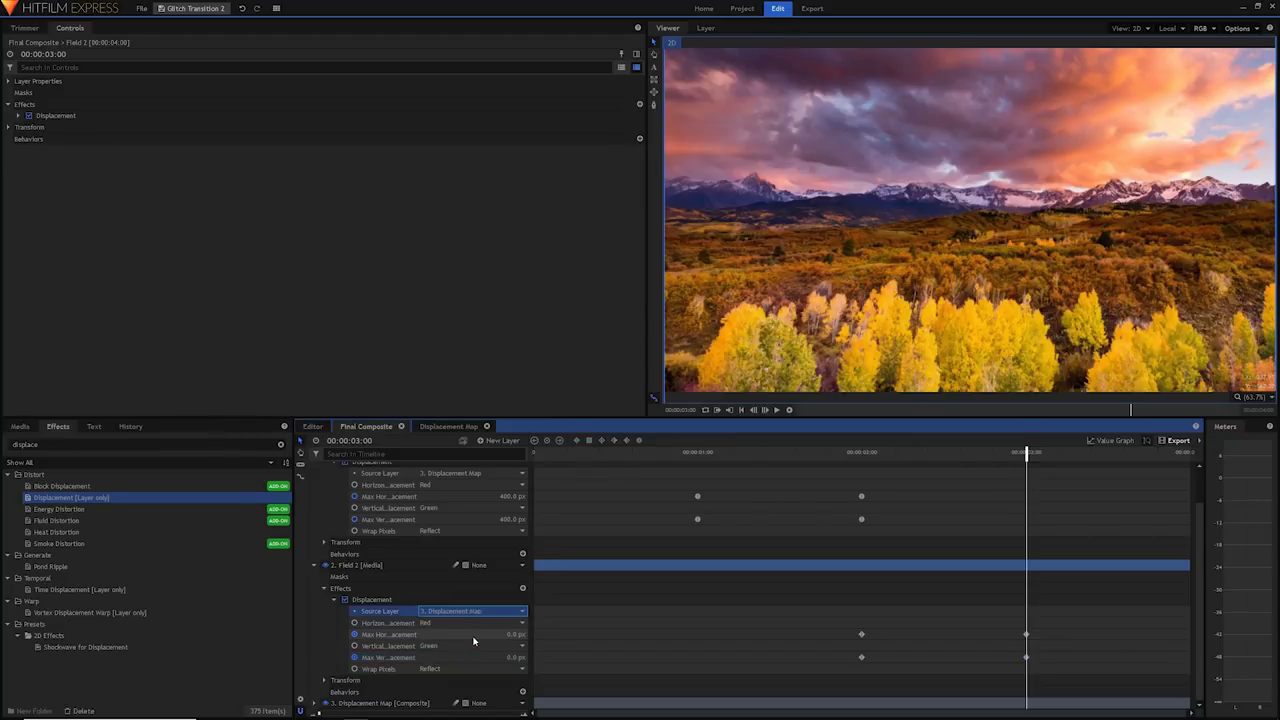
Reshape Field 2's horizontal and vertical curves to drop steeply after 2 seconds.
left_click_drag(1083, 606, 827, 657)
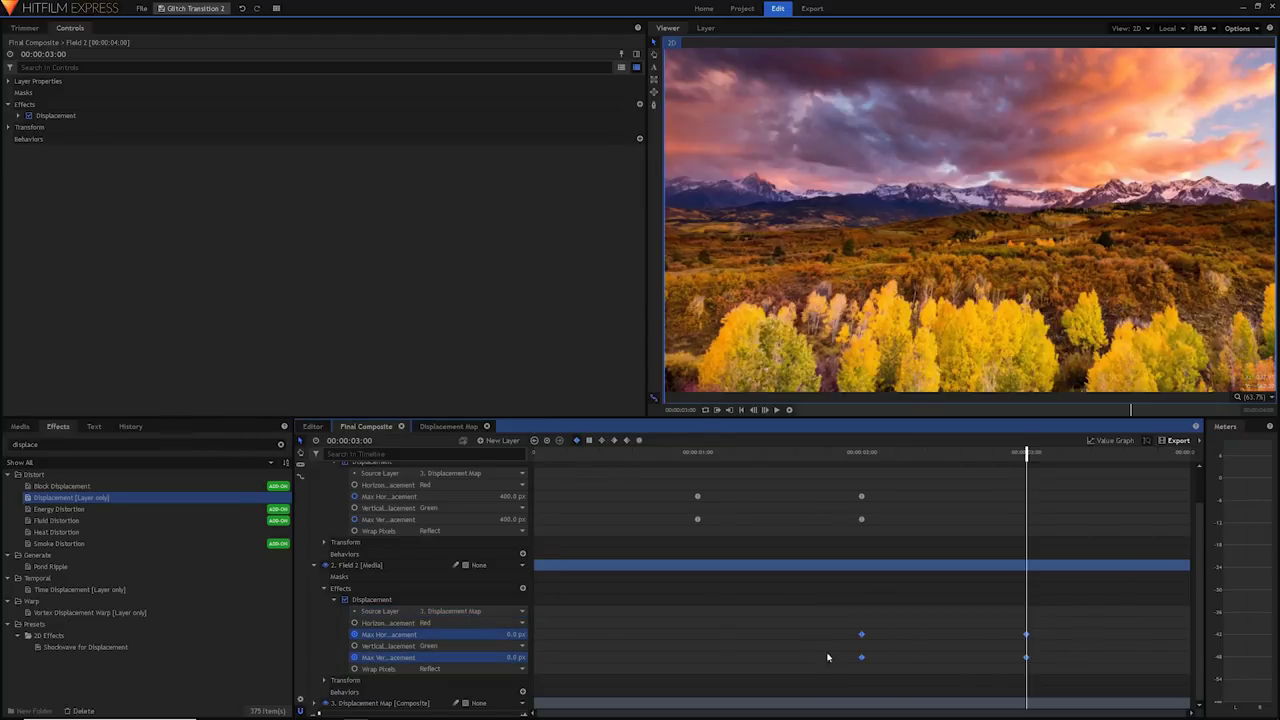
left_click(1113, 440)
left_click_drag(947, 494, 880, 643)
left_click_drag(942, 678, 909, 666)
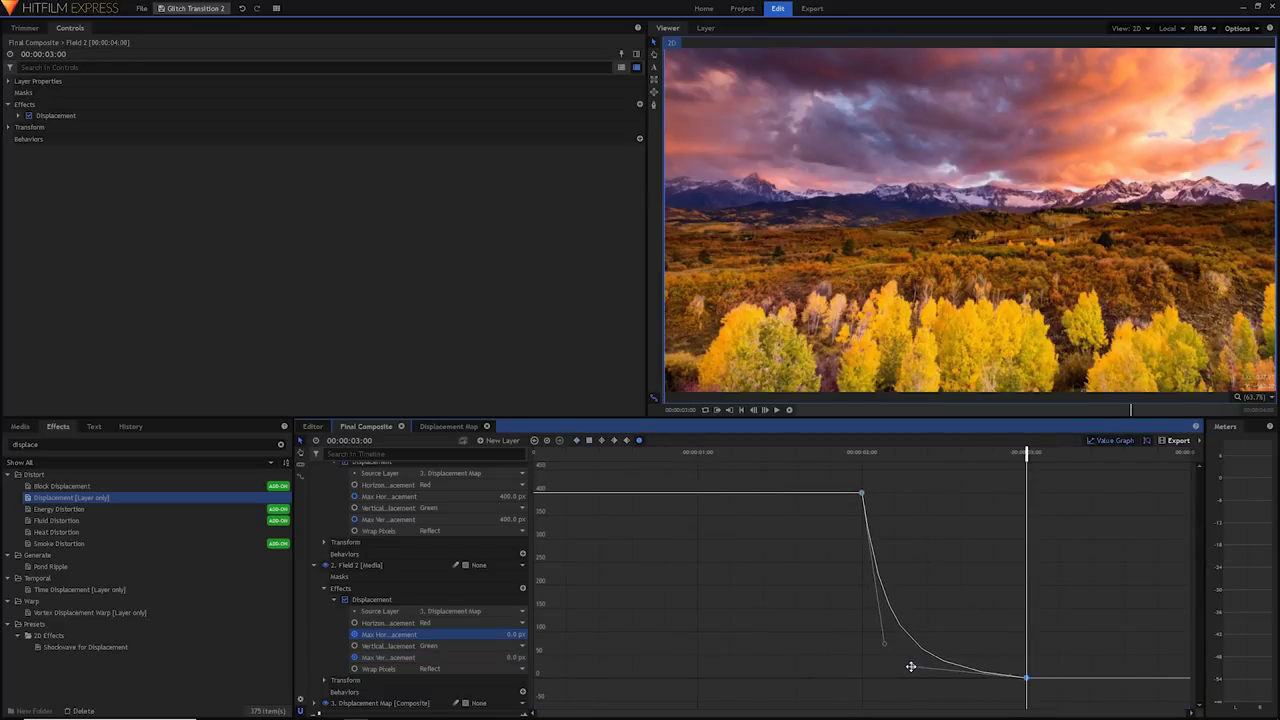
left_click(434, 660)
left_click_drag(943, 492, 883, 643)
left_click_drag(943, 678, 911, 669)
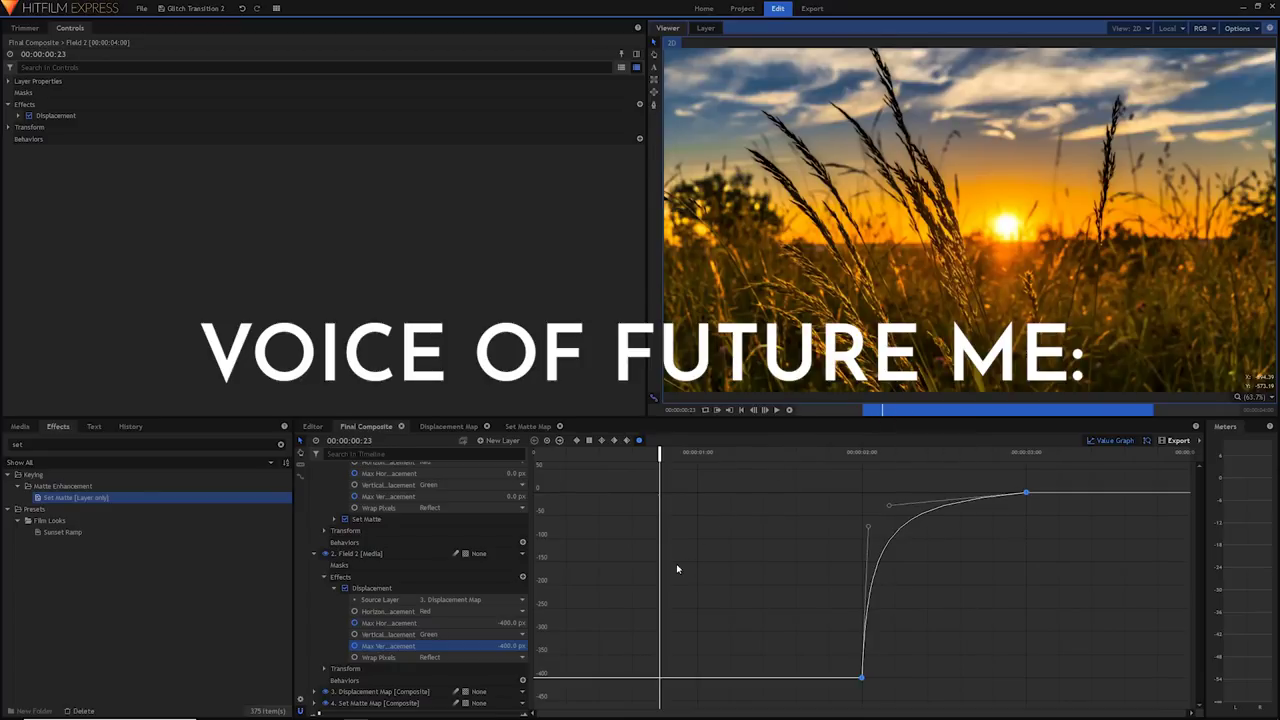
scroll(477, 515, "up", 2)
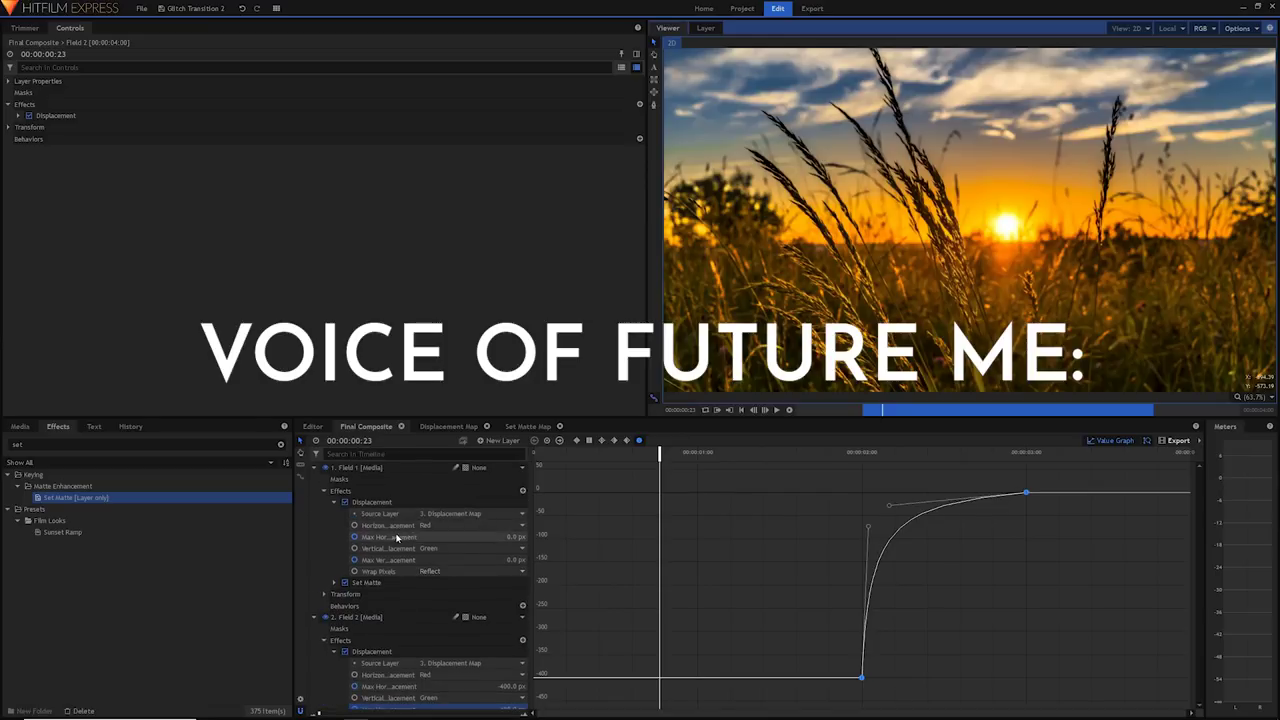
left_click(862, 452)
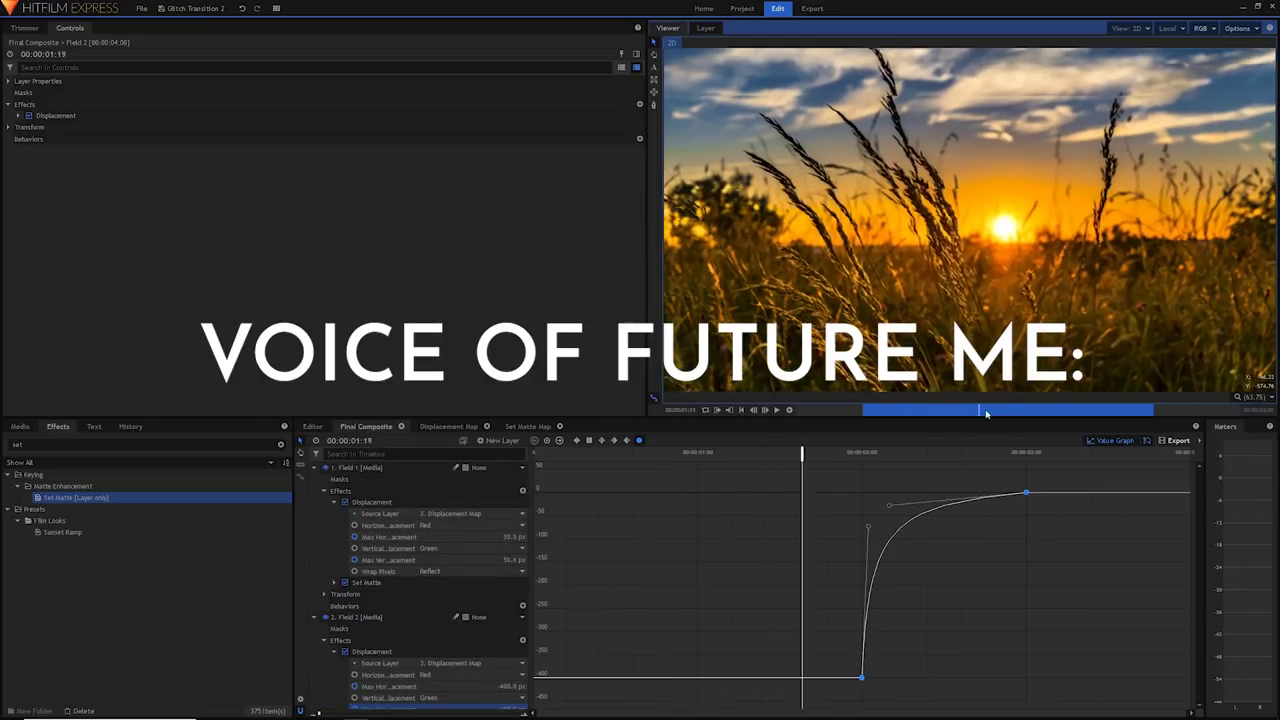
scroll(457, 574, "down", 2)
scroll(457, 574, "down", 1)
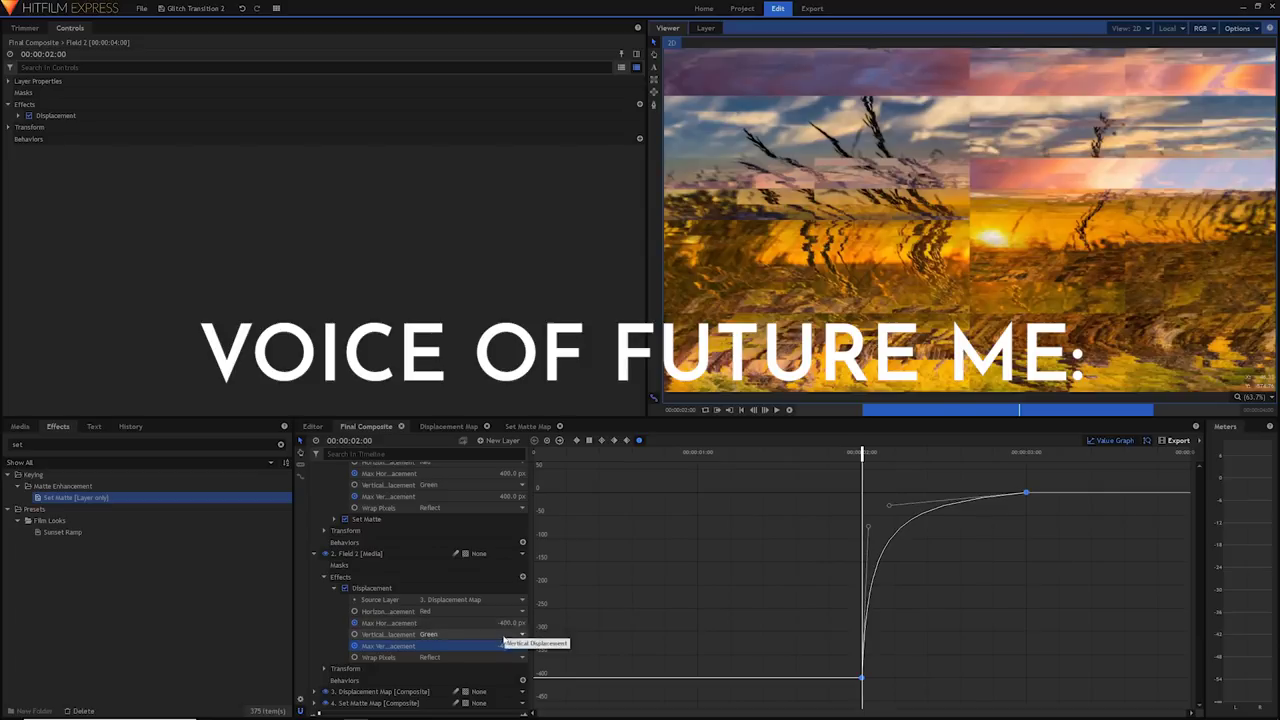
mouse_move(1013, 409)
left_mouse_down()
mouse_move(968, 409)
mouse_move(997, 409)
left_mouse_up()
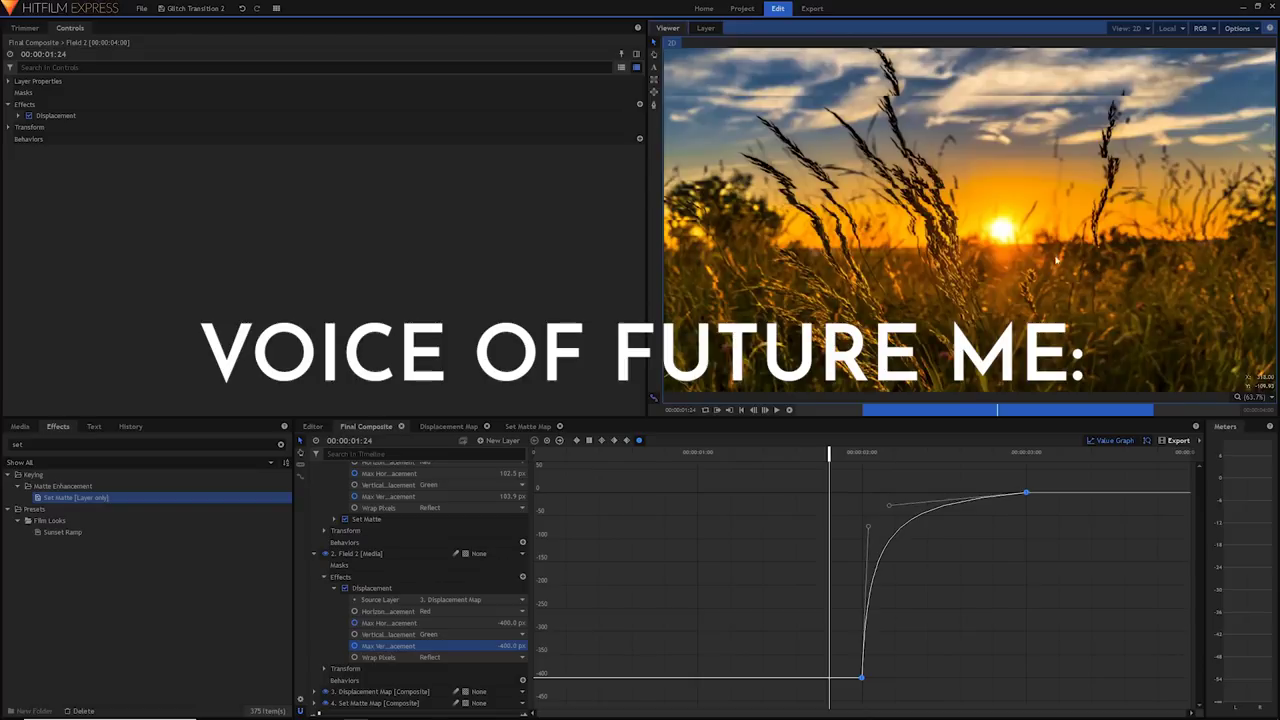
left_click_drag(997, 409, 1052, 404)
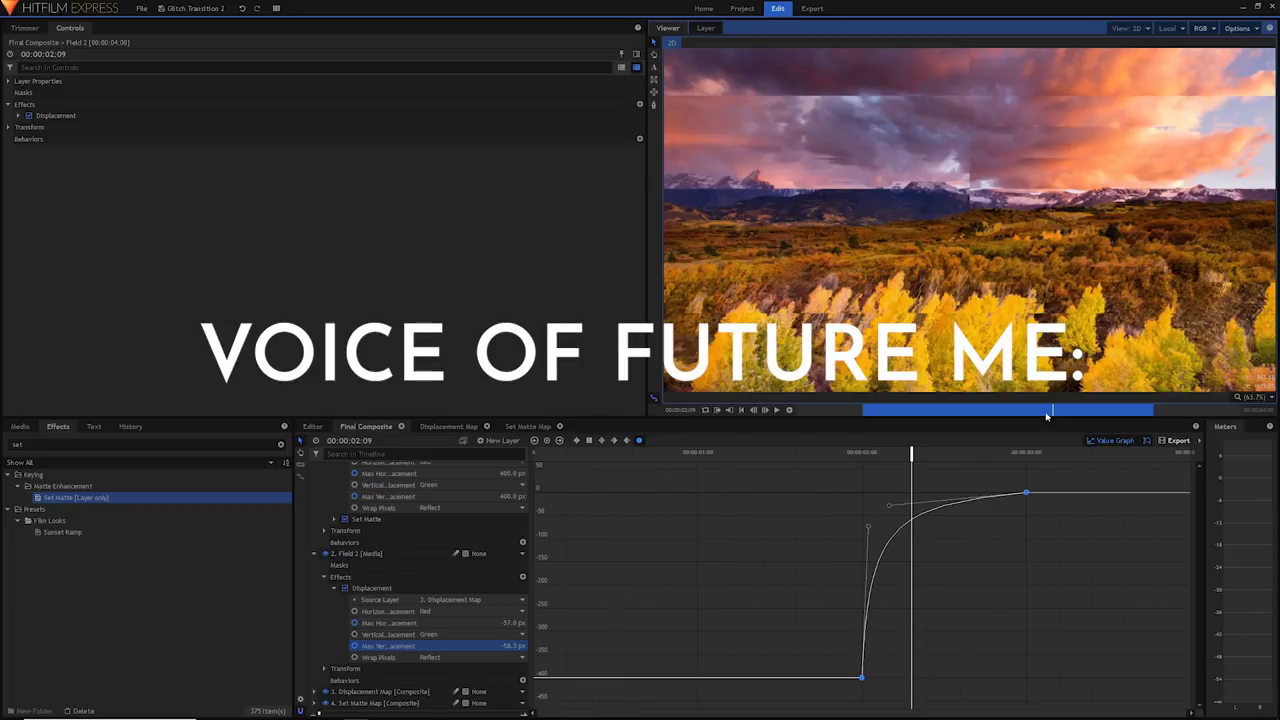
mouse_move(1047, 410)
left_mouse_down()
mouse_move(935, 410)
mouse_move(1037, 410)
left_mouse_up()
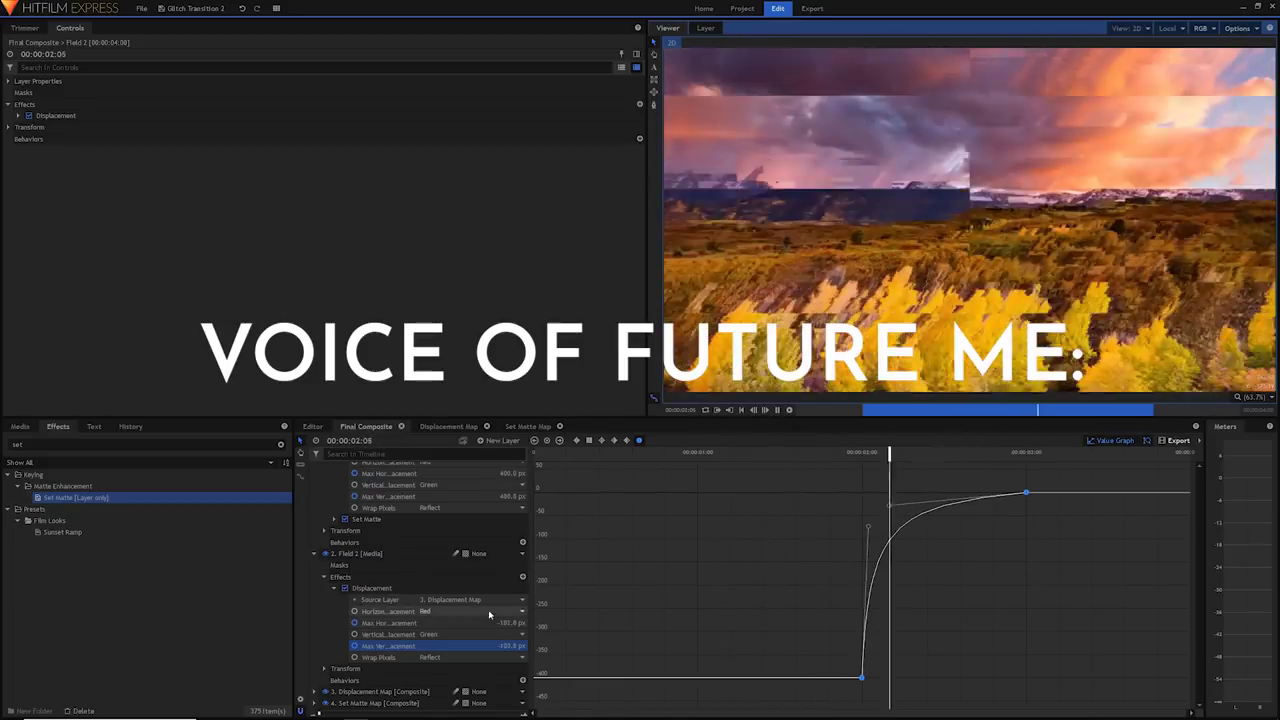
key("space")
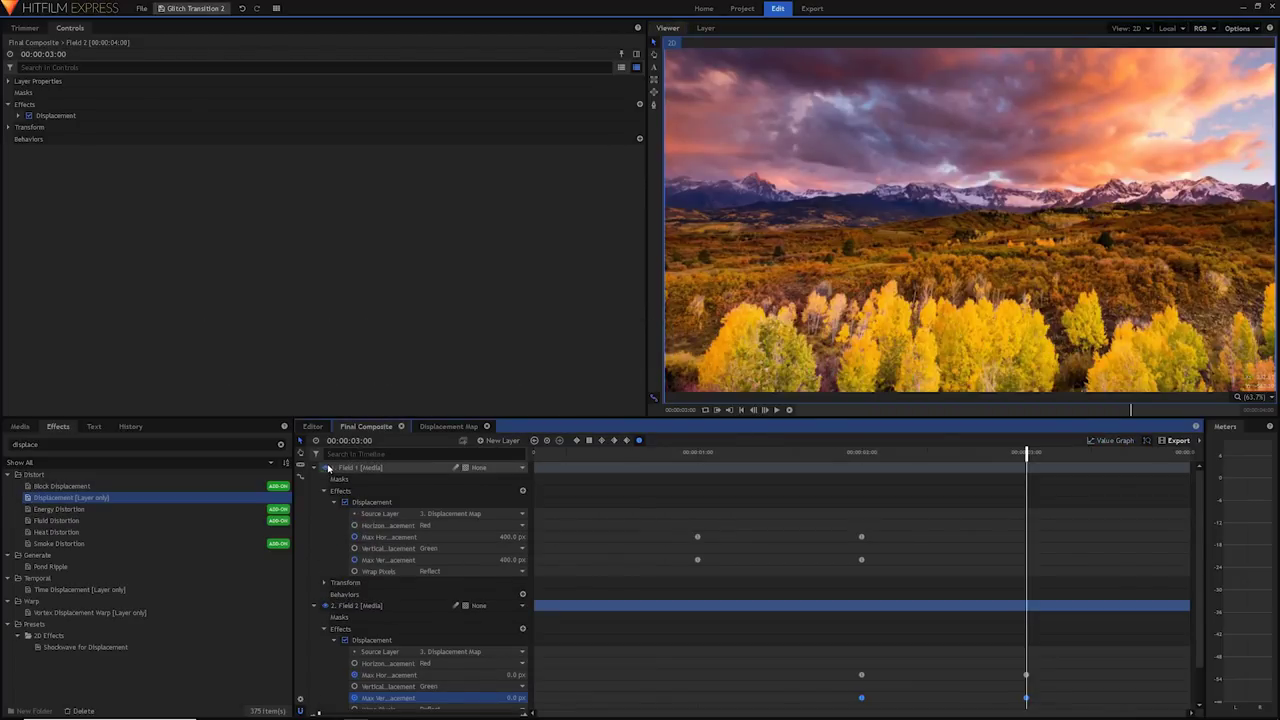
Collapse the Field 1 and Field 2 layers and preview the transition from 1 second.
left_click(325, 467)
left_click(326, 479)
left_click(692, 456)
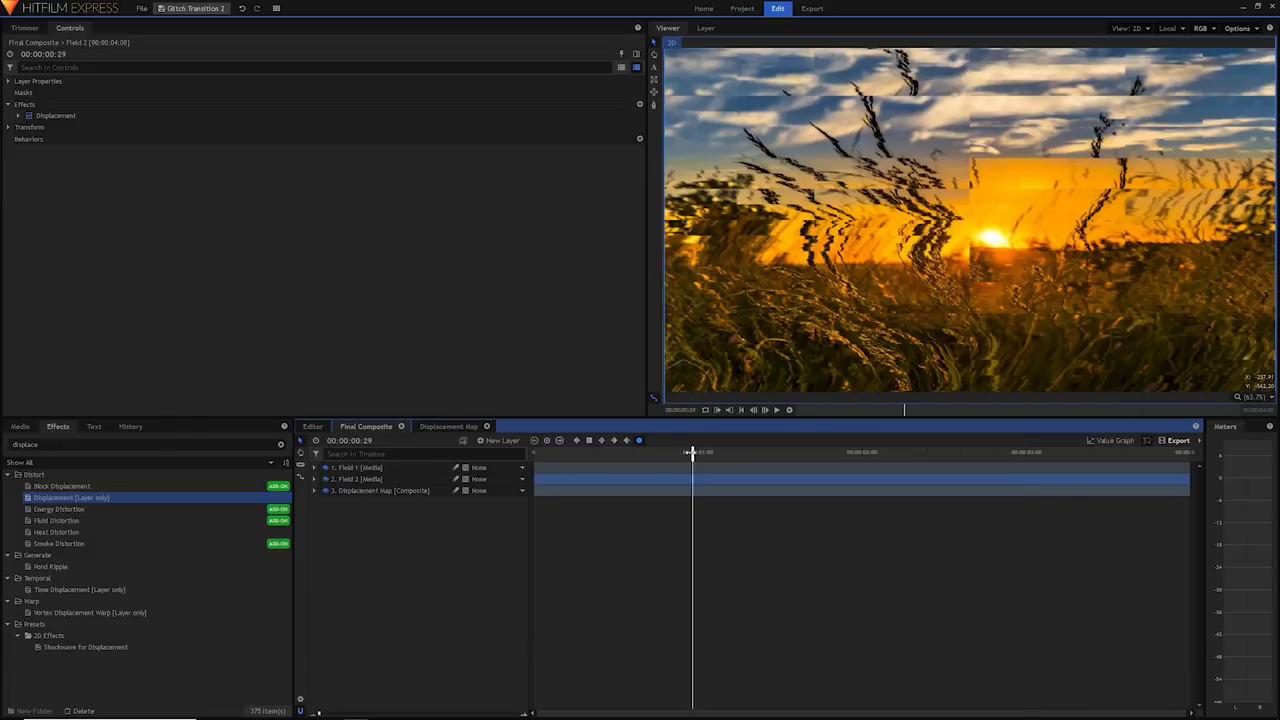
key("space")
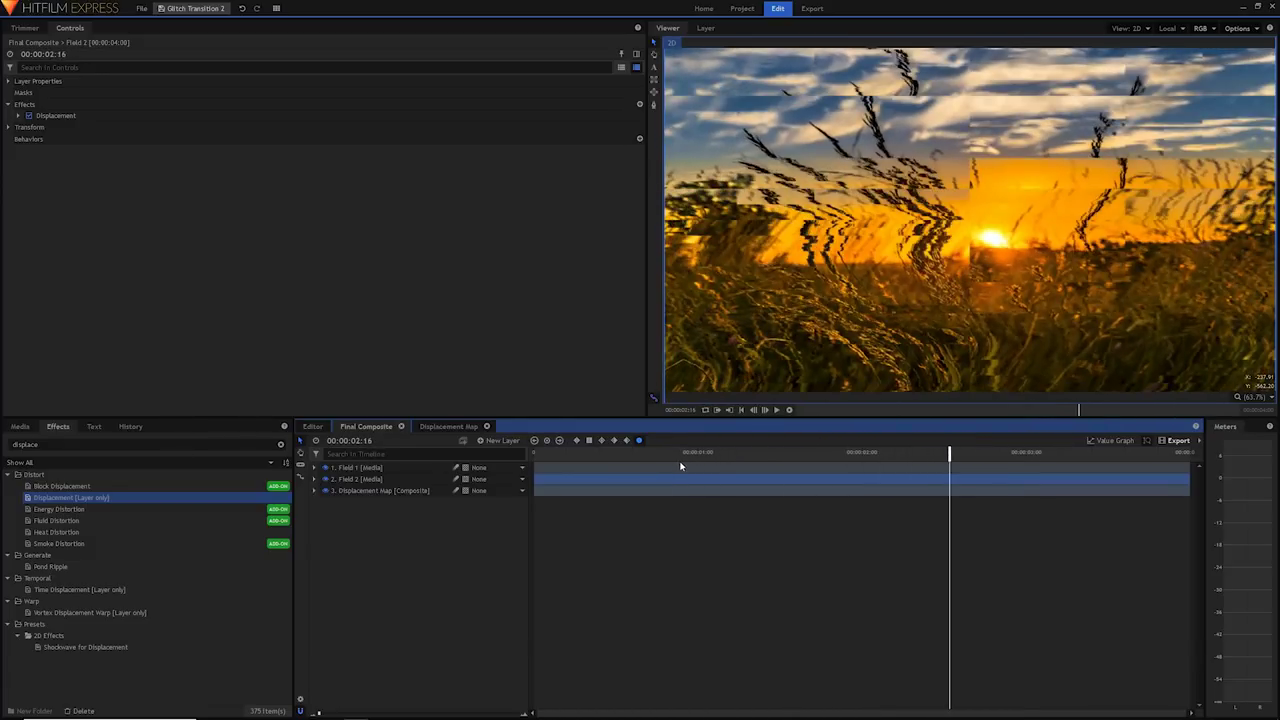
key("space")
Slice Field 1 at 2 seconds, delete the part after the cut, and replay the result.
left_click(860, 454)
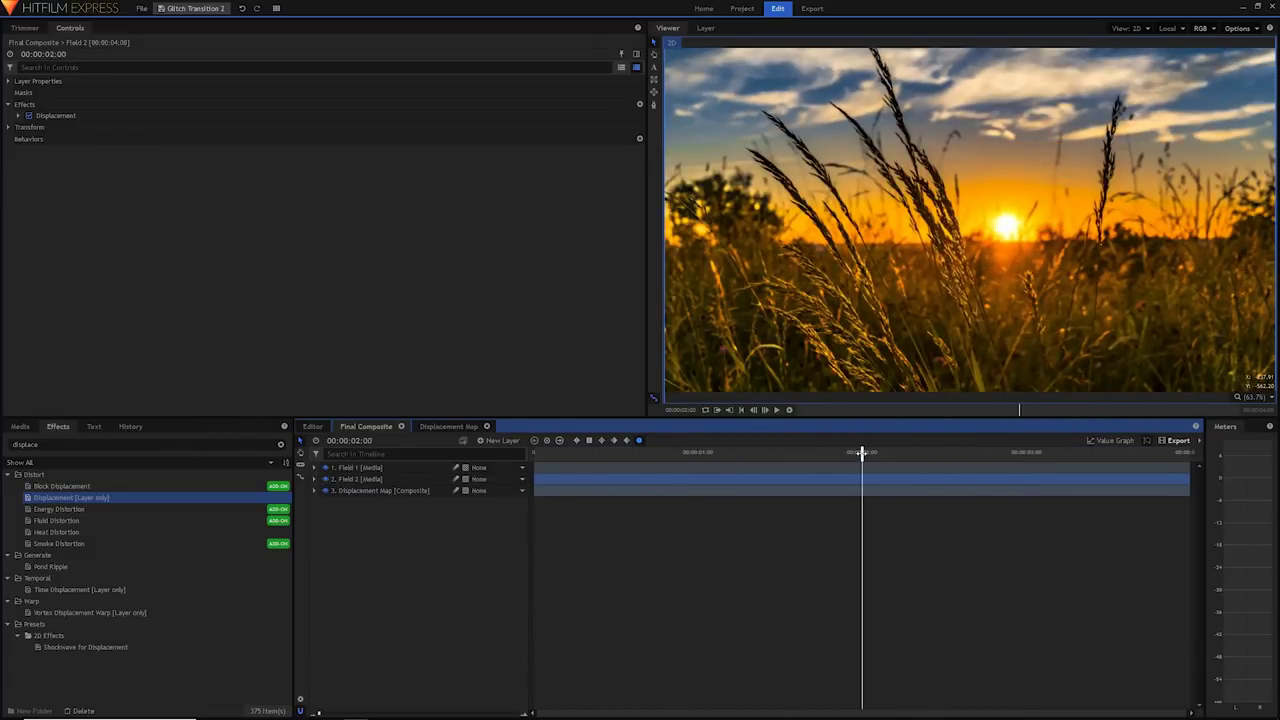
key("c")
left_click(904, 482)
left_click(904, 482)
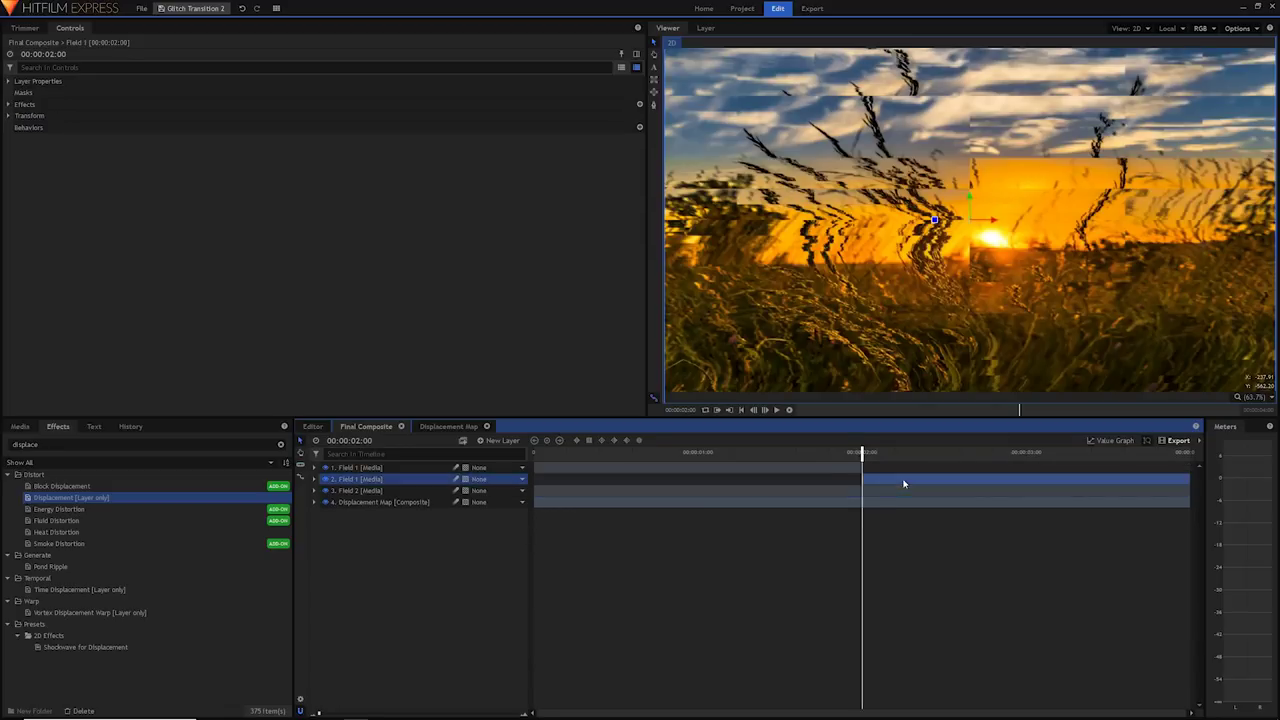
key("Delete")
left_click(766, 453)
key("space")
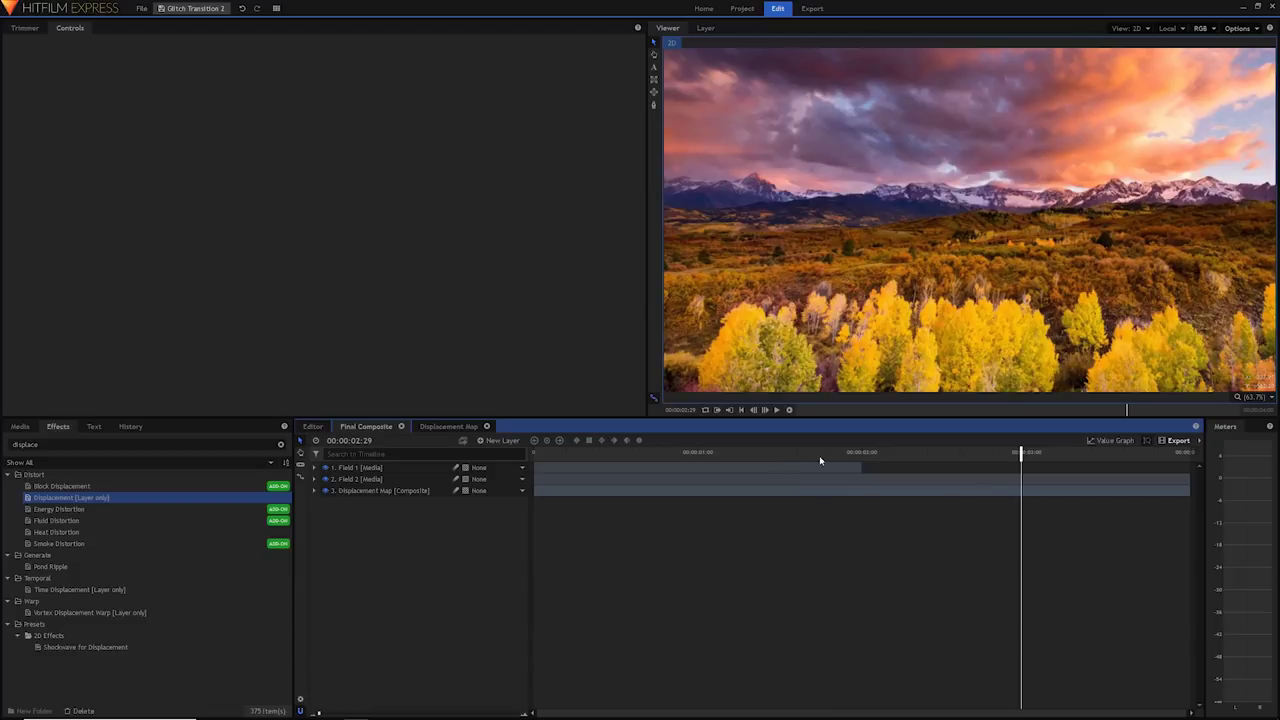
left_click(840, 454)
left_click_drag(845, 453, 858, 452)
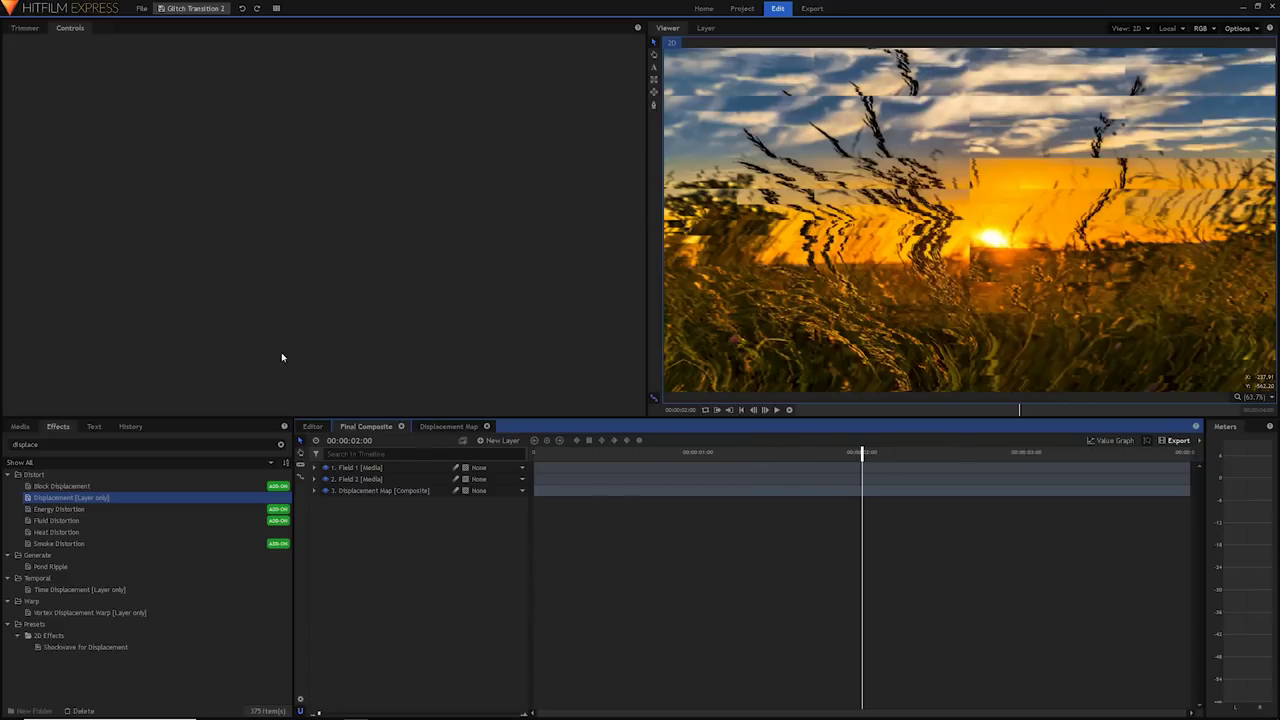
Save the project, then duplicate the Displacement Map composite and rename the copy 'Set Matte Map'.
left_click(192, 9)
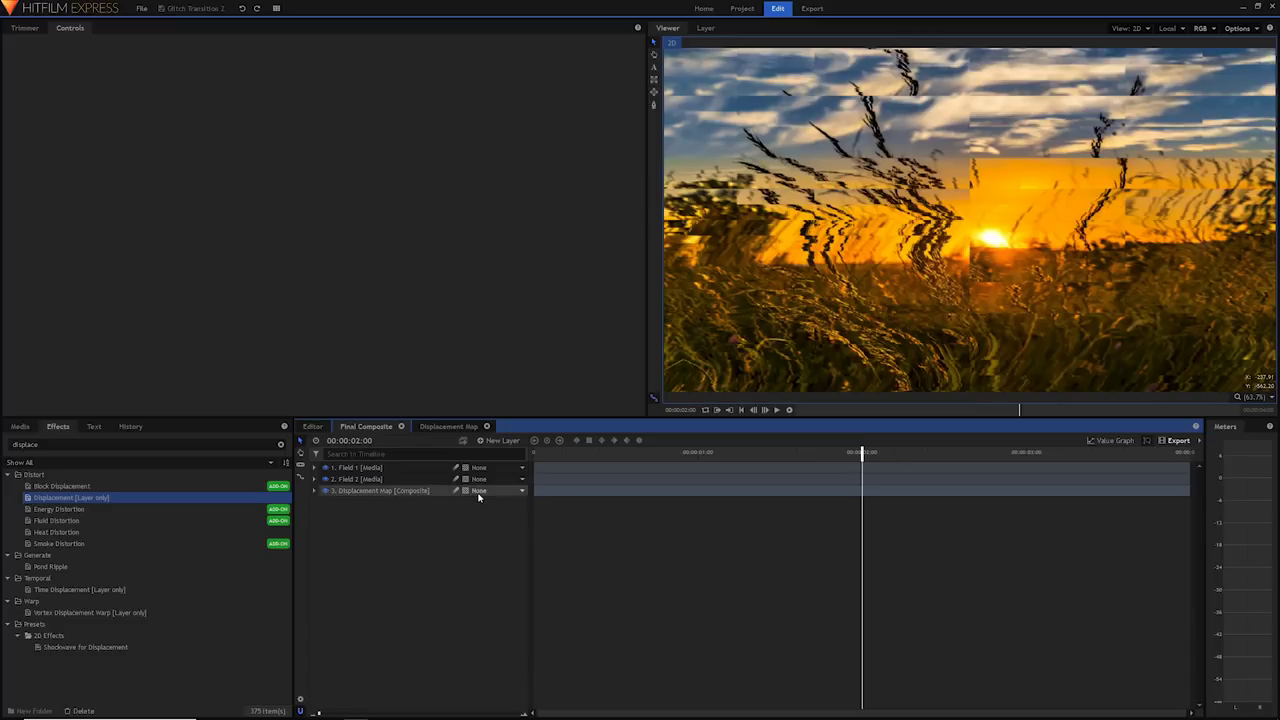
left_click(21, 427)
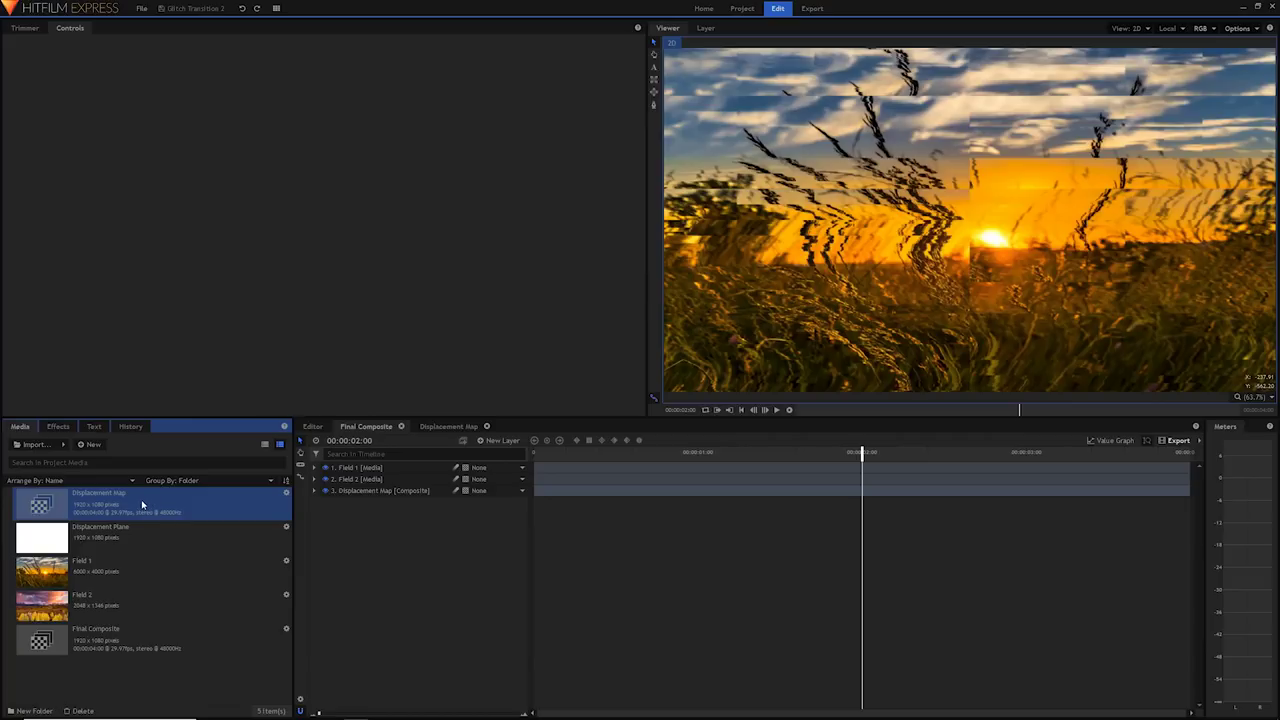
key("ctrl+d")
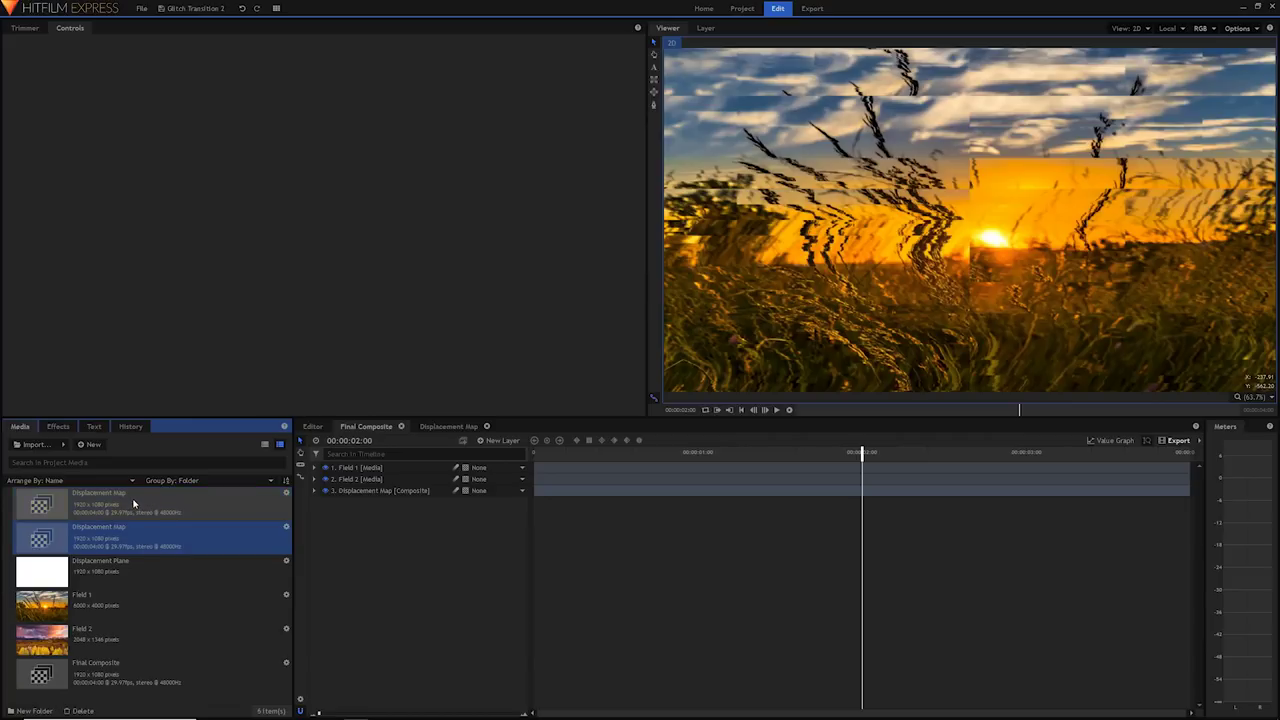
right_click(81, 543)
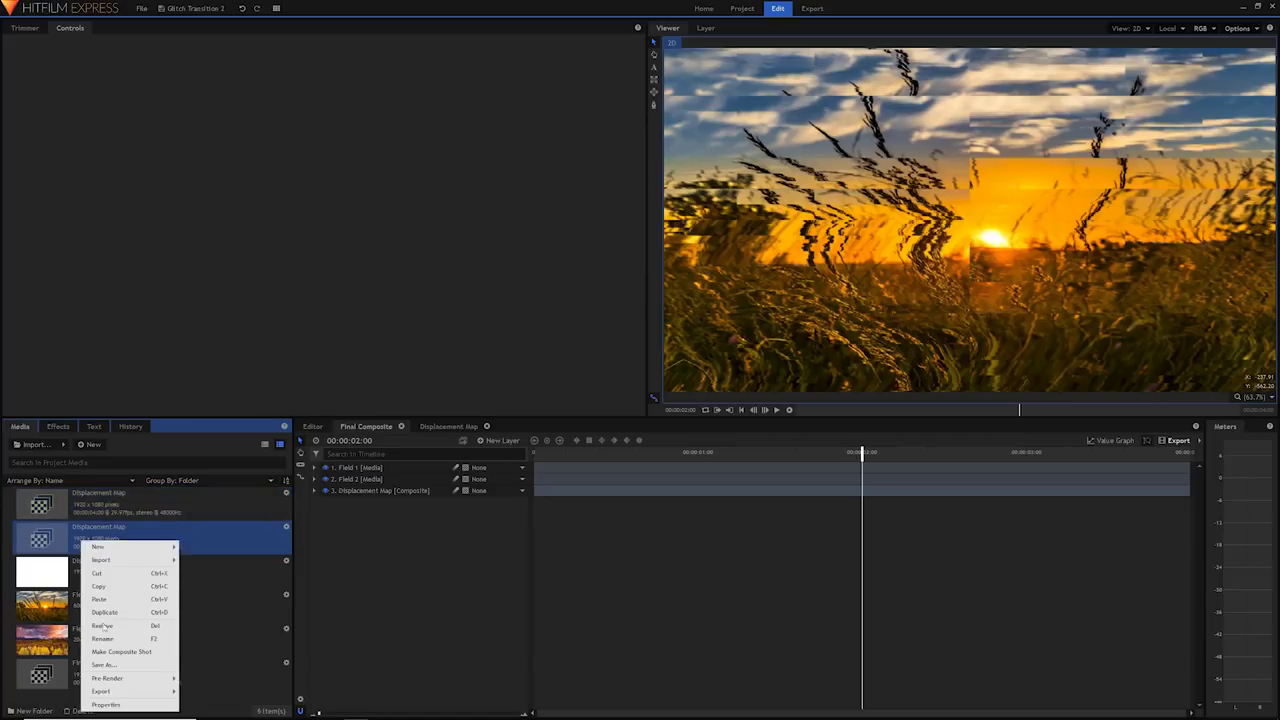
left_click(111, 646)
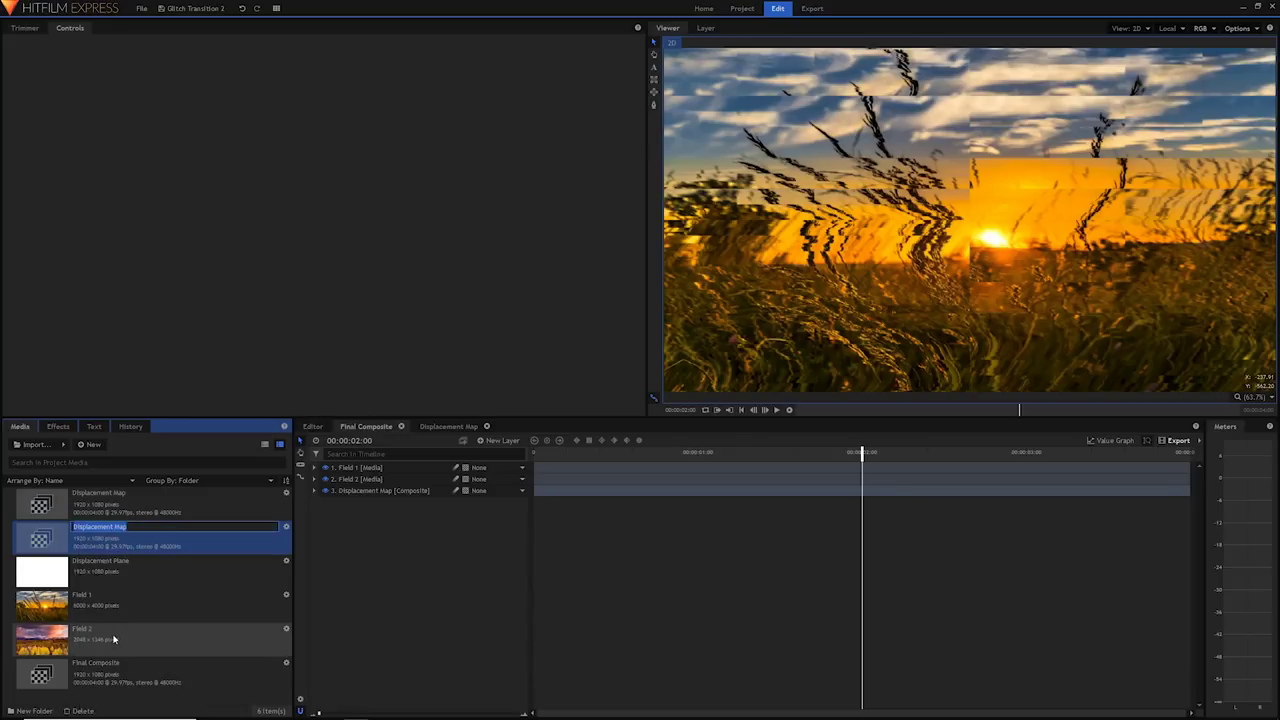
type("Se")
type("t Matte Map")
key("Return")
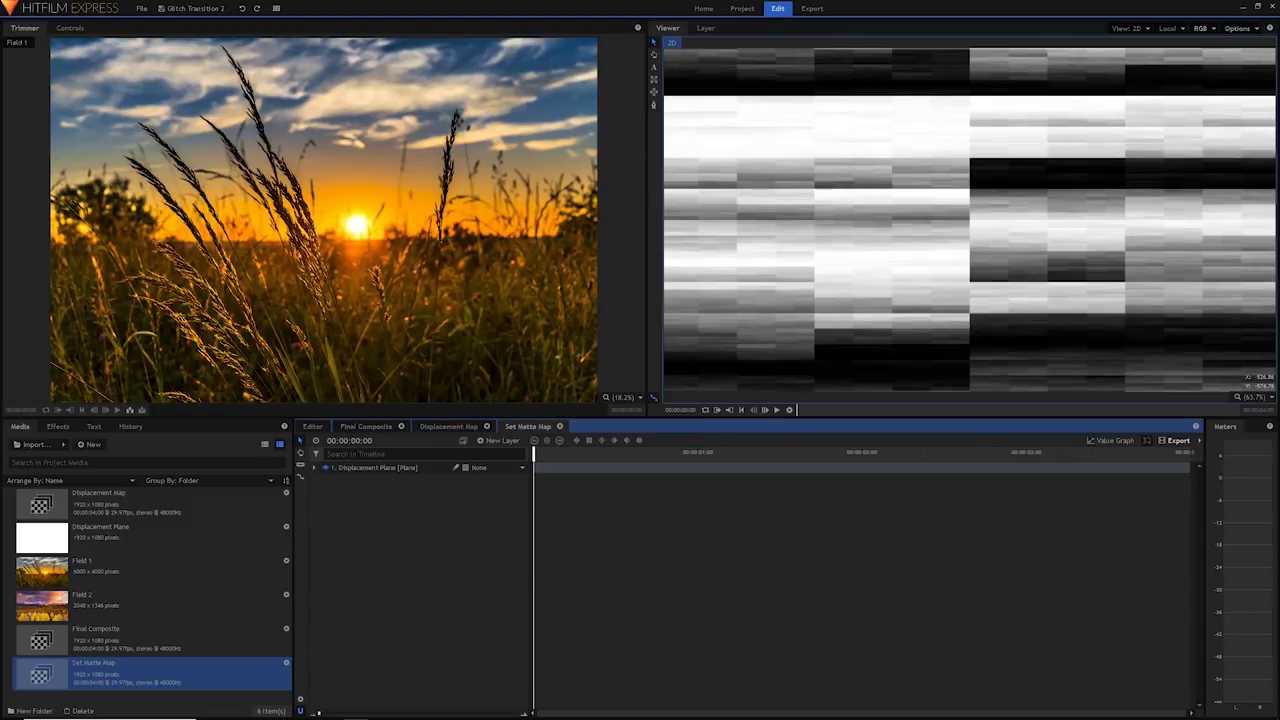
Jump the Set Matte Map timeline to 2 seconds and show the Displacement Plane's settings.
left_click(356, 441)
type("2")
key("Return")
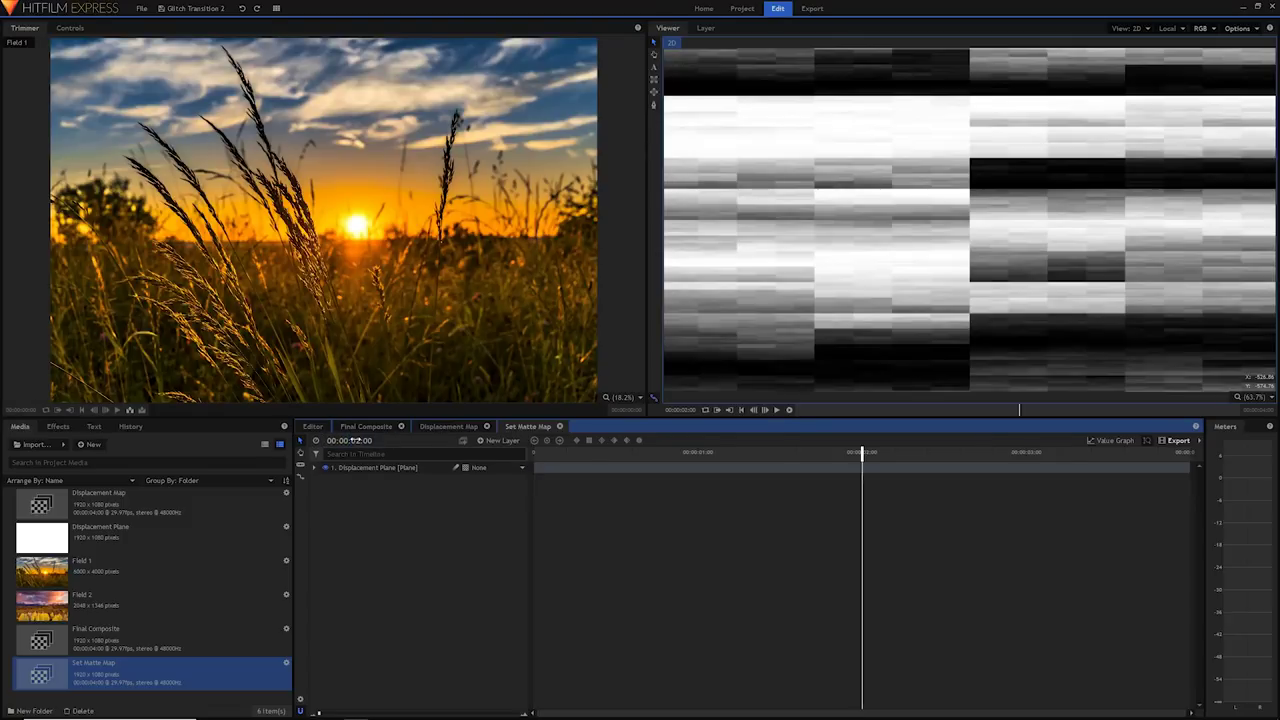
left_click(356, 467)
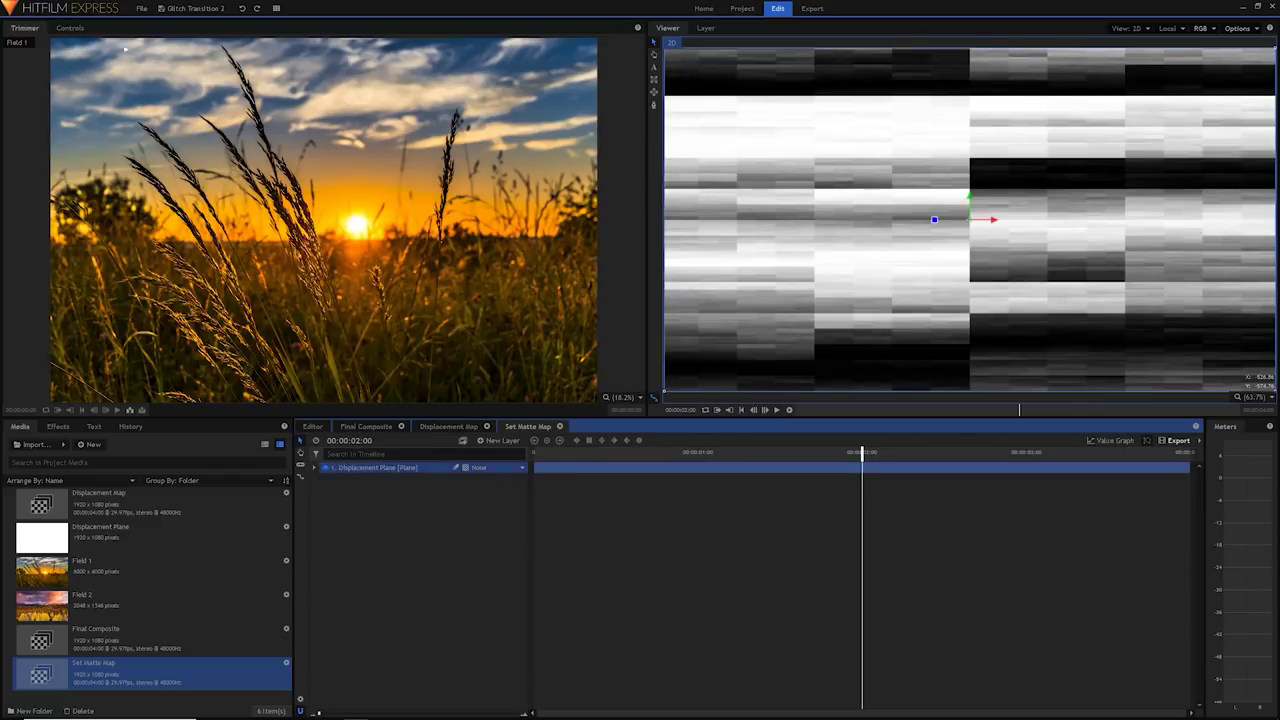
left_click(70, 28)
Keyframe the Fractal Noise Appearance Offset high at 1:28, dropping to about -0.90 at 2:02.
left_click(10, 104)
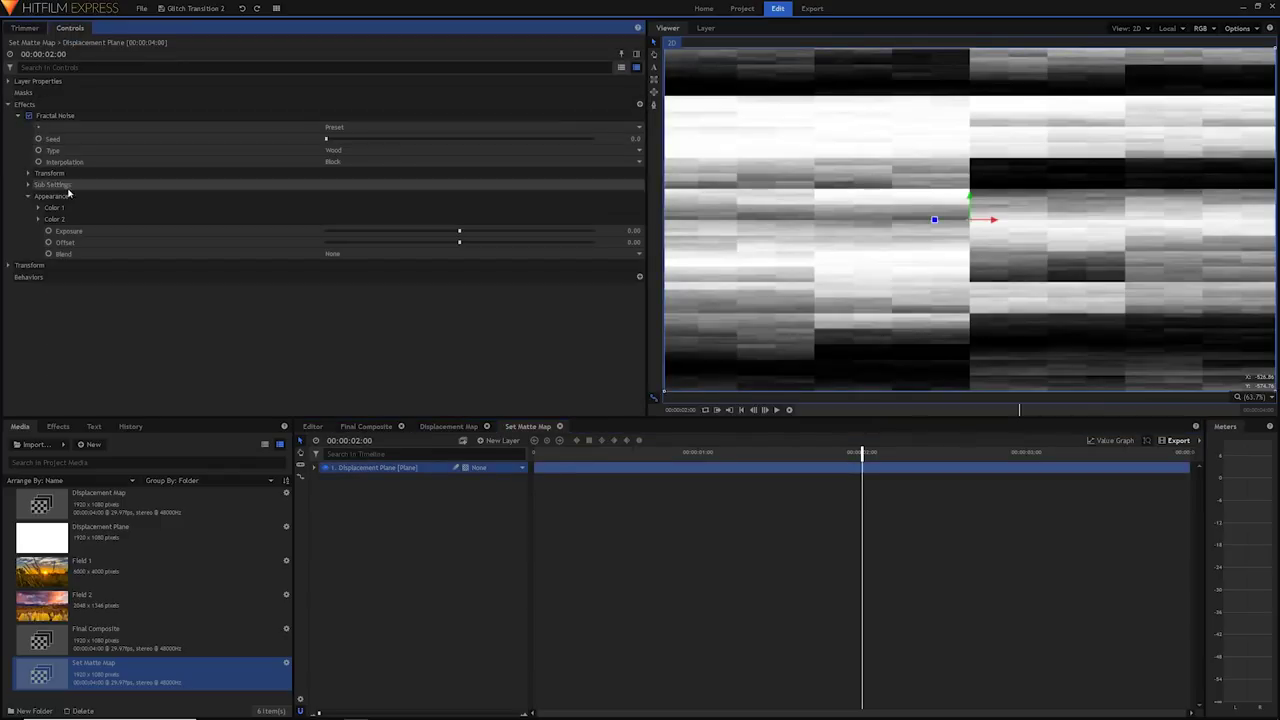
left_click(29, 197)
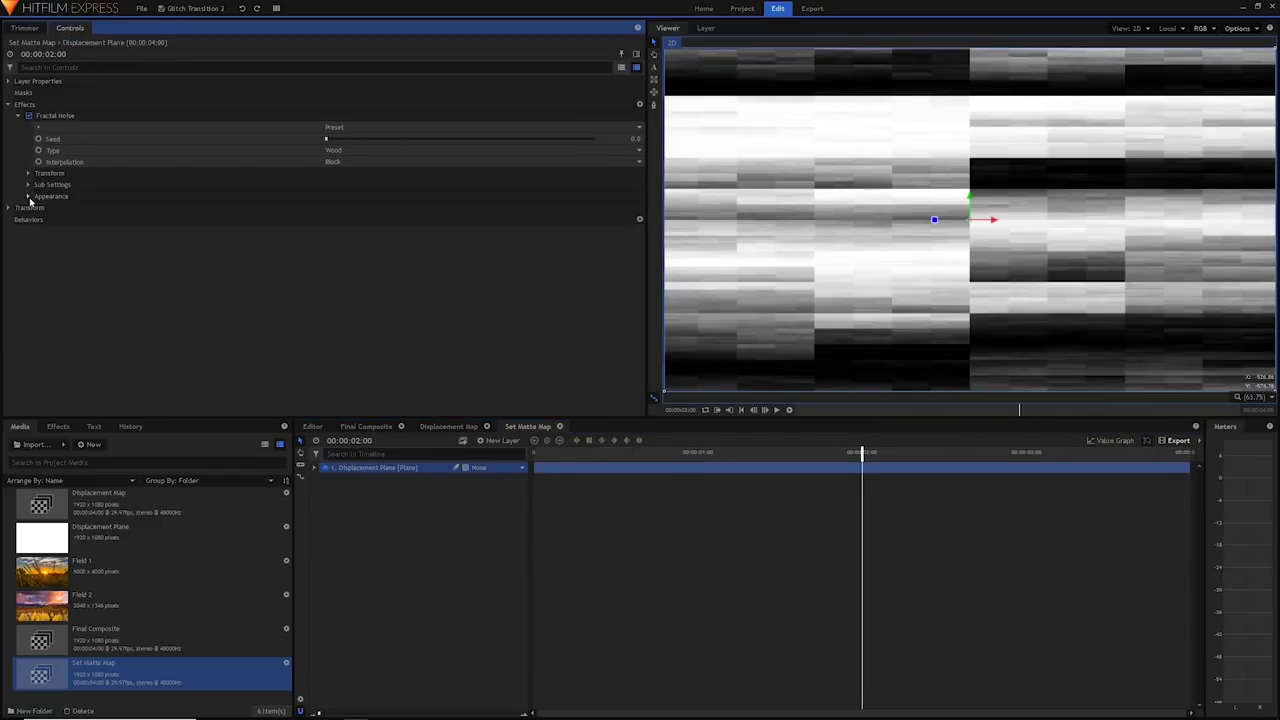
left_click(29, 197)
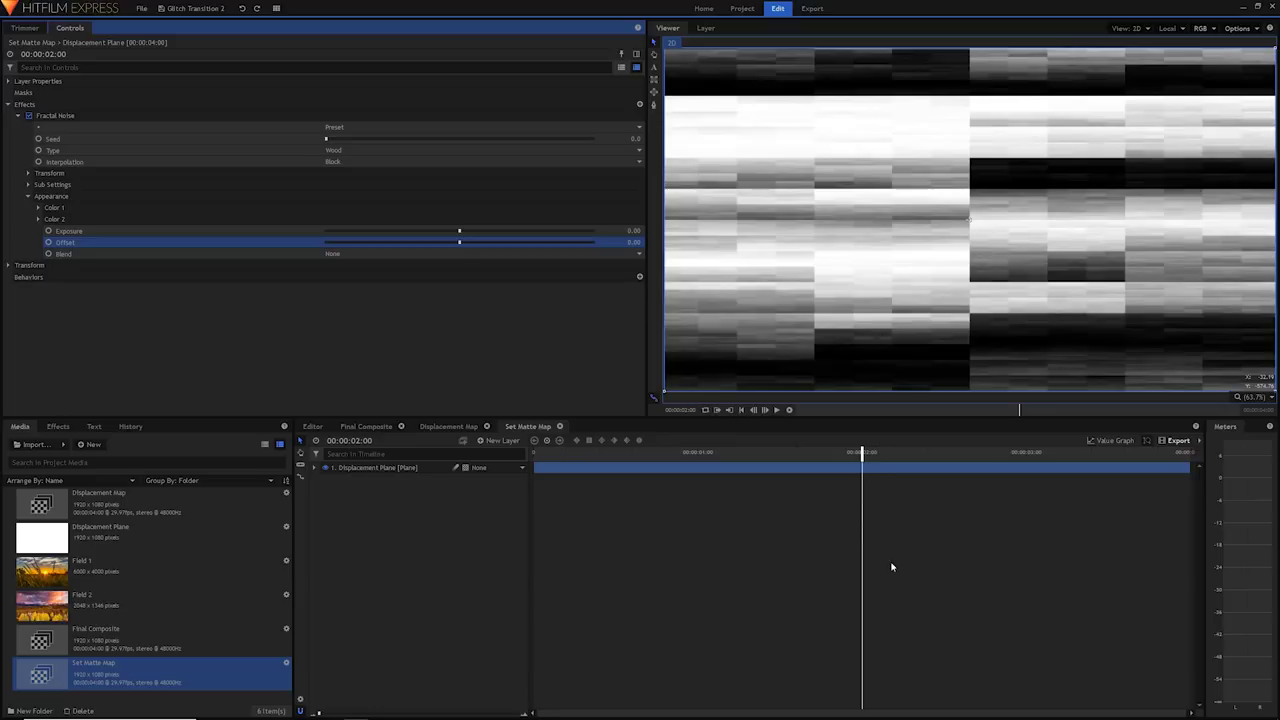
key("Left")
key("Left")
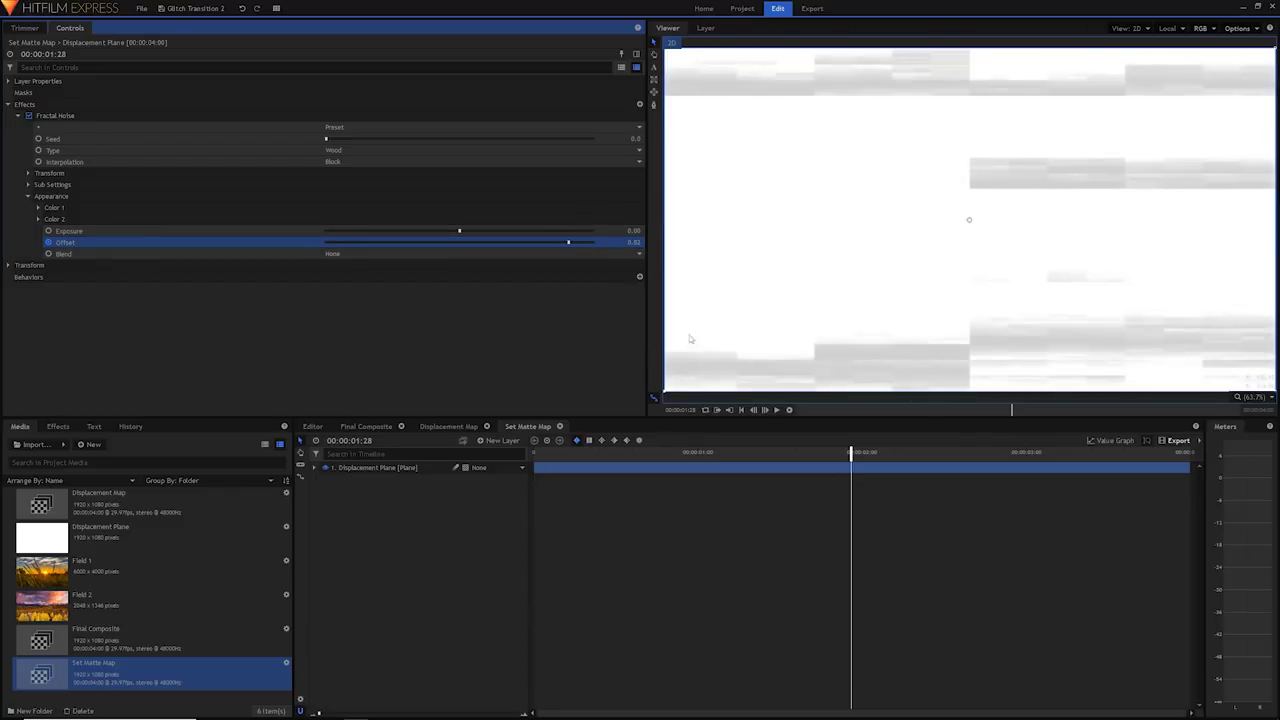
key("Right")
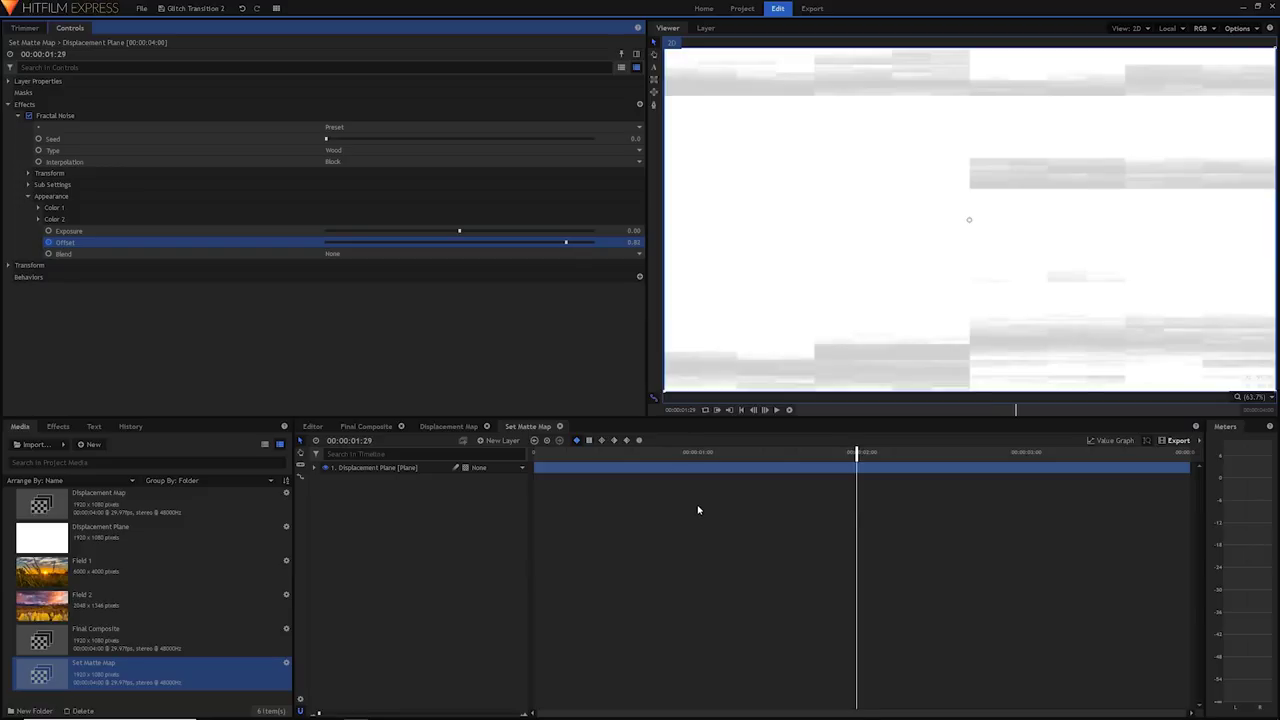
key("Right")
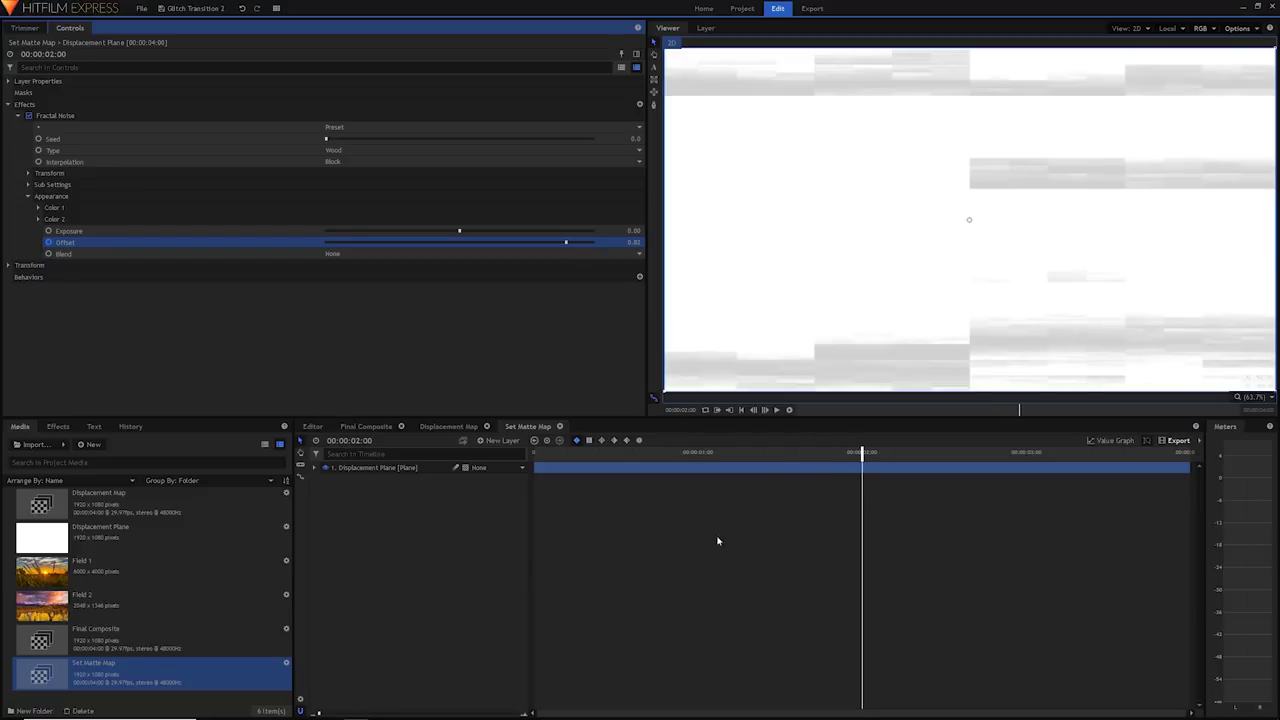
key("Right")
key("Right")
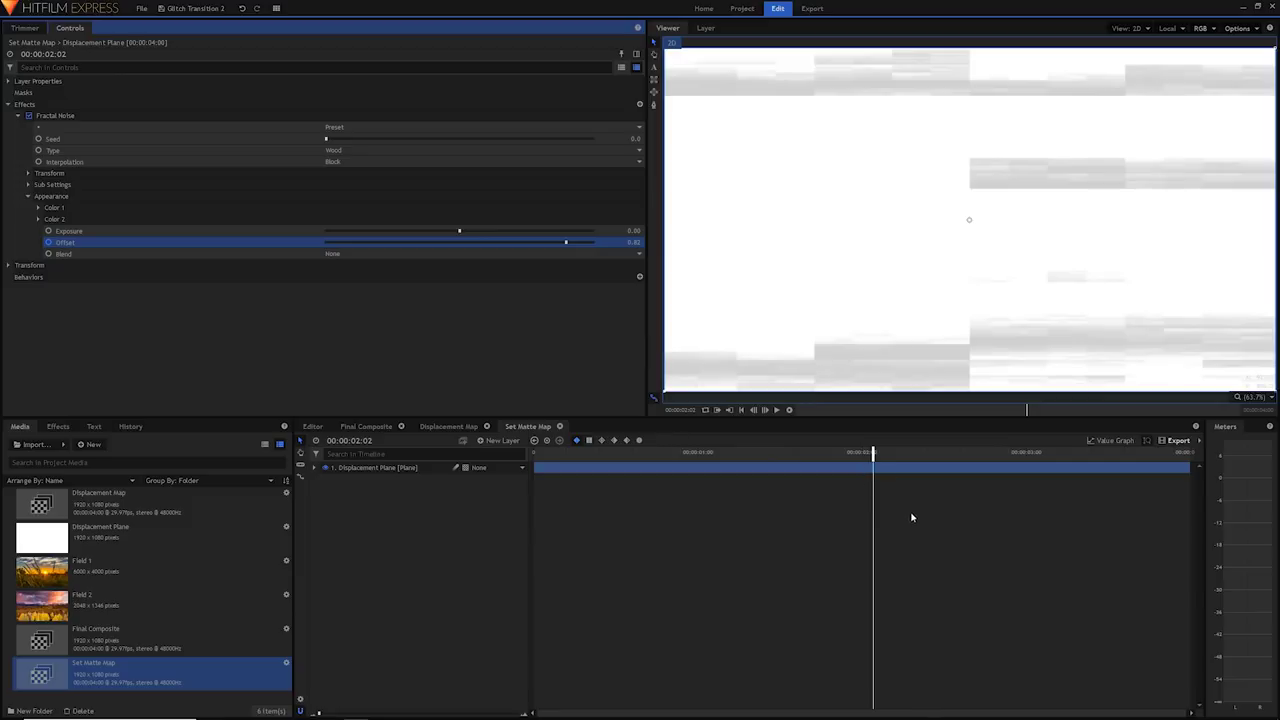
left_click_drag(566, 242, 337, 257)
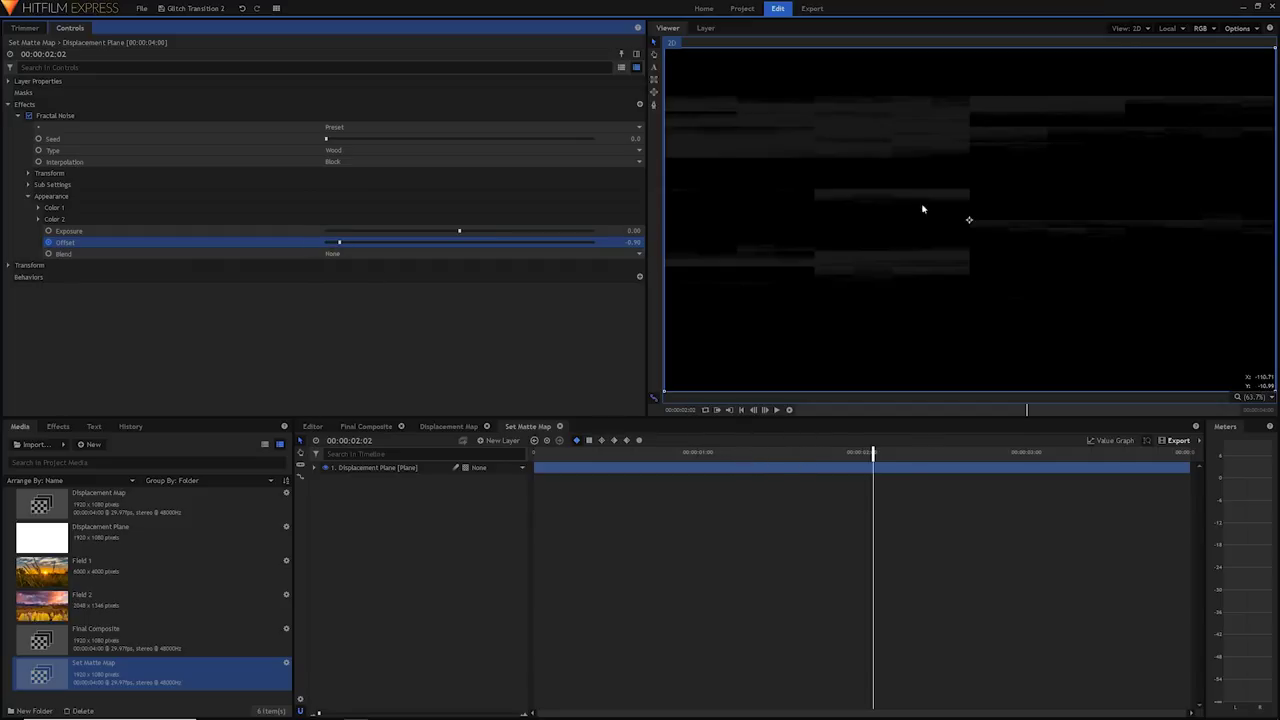
Add a black plane layer that starts near the 2-second mark.
left_click(501, 441)
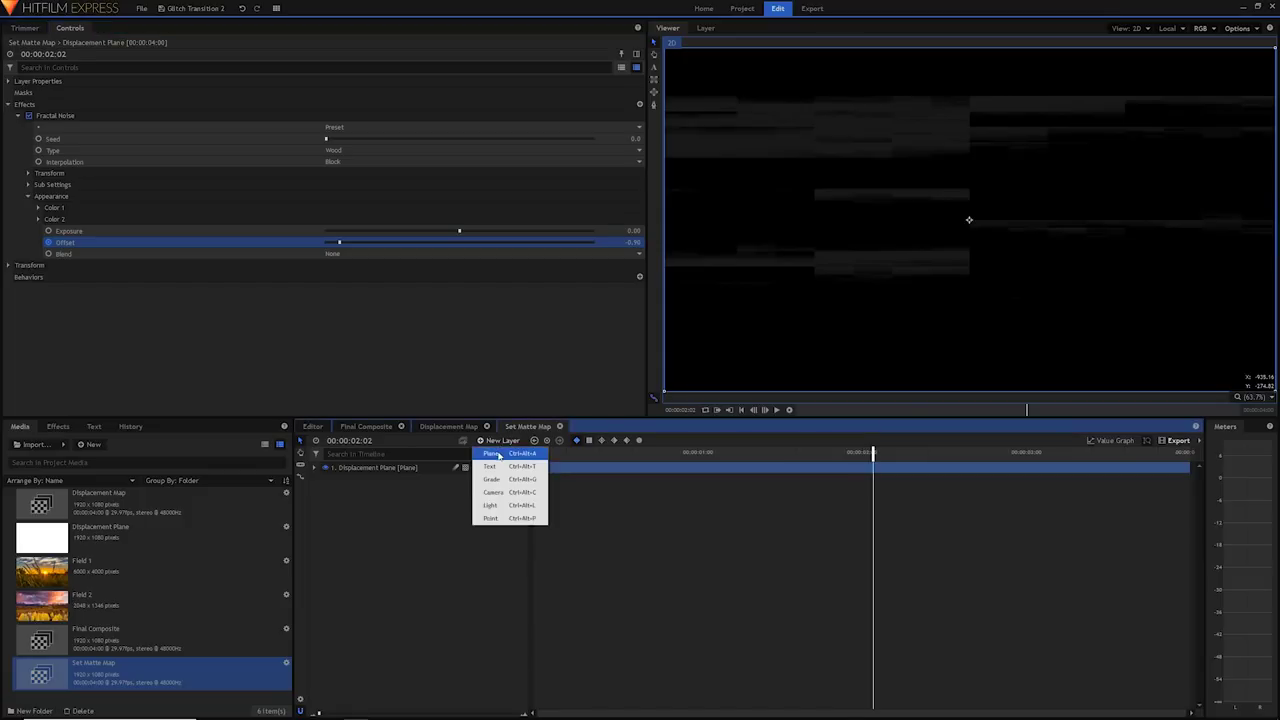
left_click(494, 453)
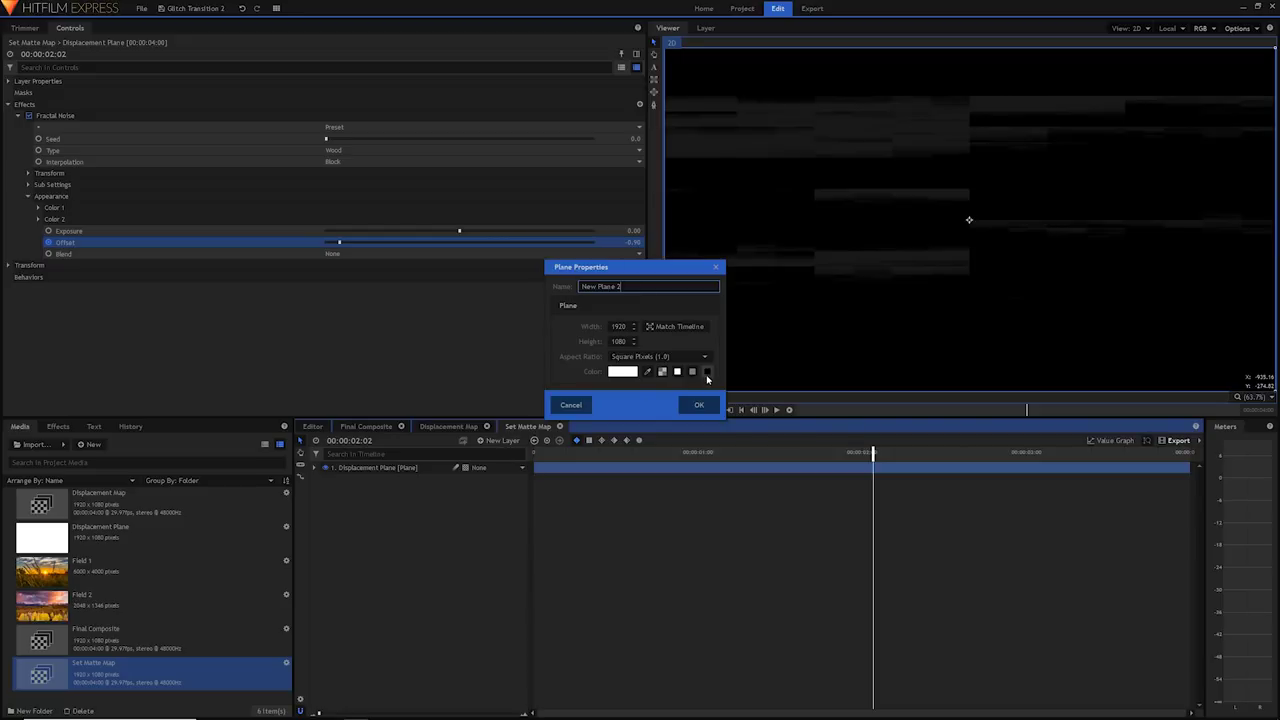
left_click(707, 373)
left_click(700, 405)
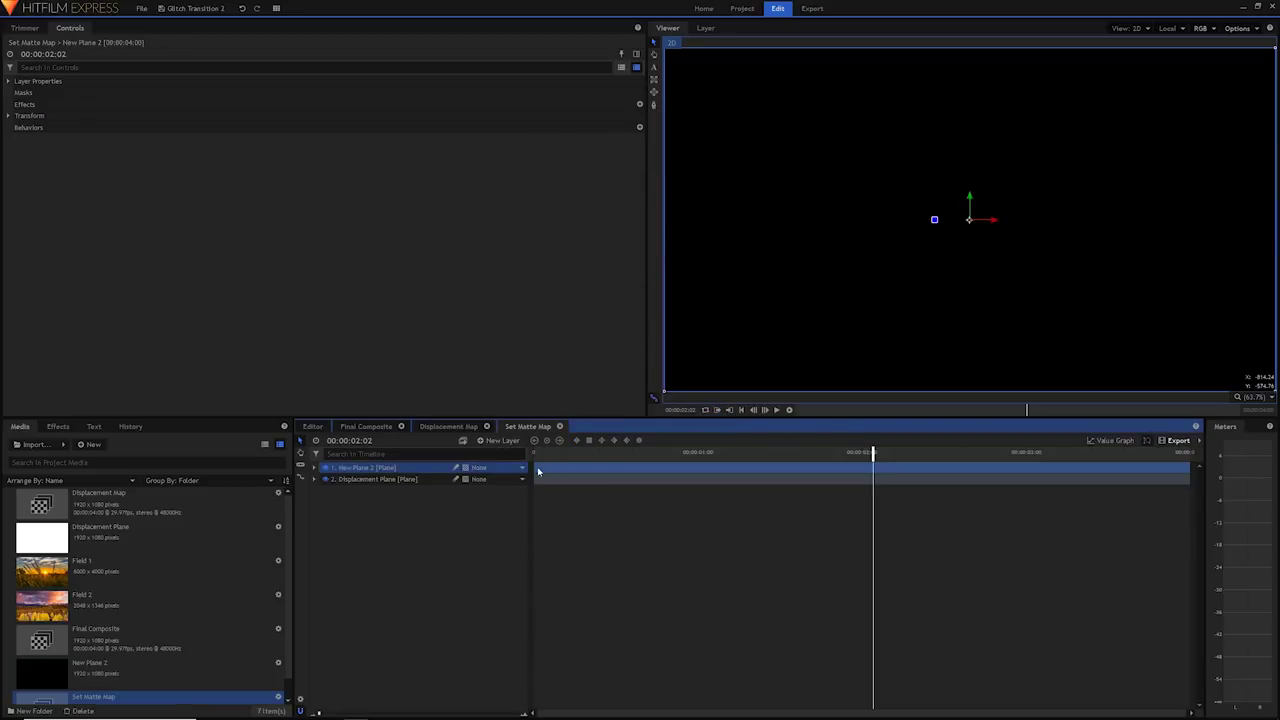
left_click_drag(535, 467, 876, 473)
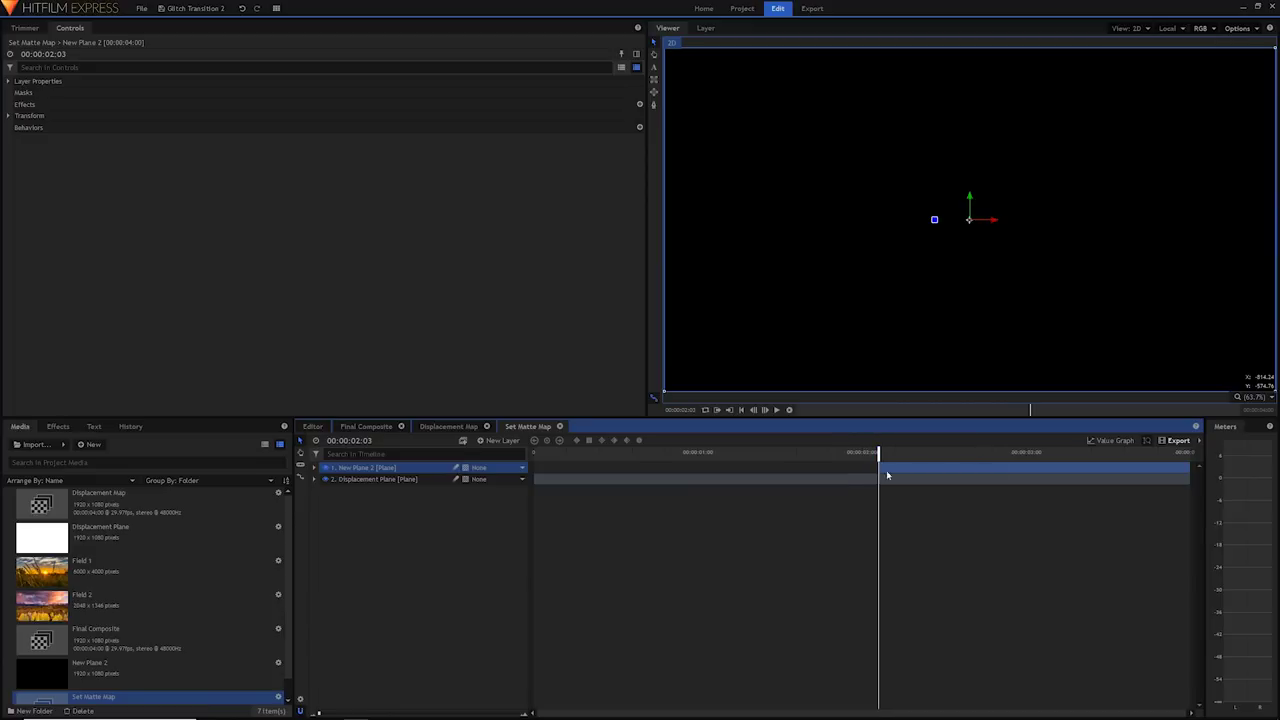
key("Left")
key("Left")
key("Left")
key("Left")
key("Left")
key("Left")
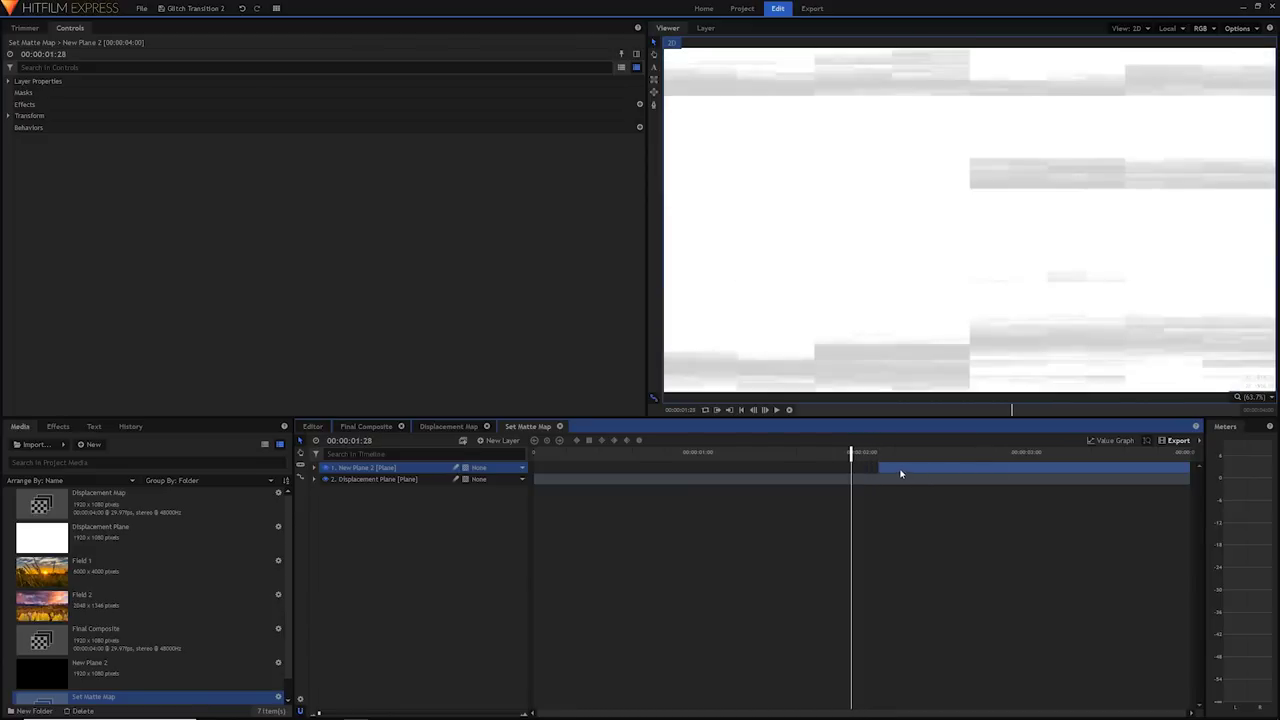
Add a white plane trimmed to end at 00:00:01:27, then step through the glitch frames.
left_click(503, 441)
left_click(490, 453)
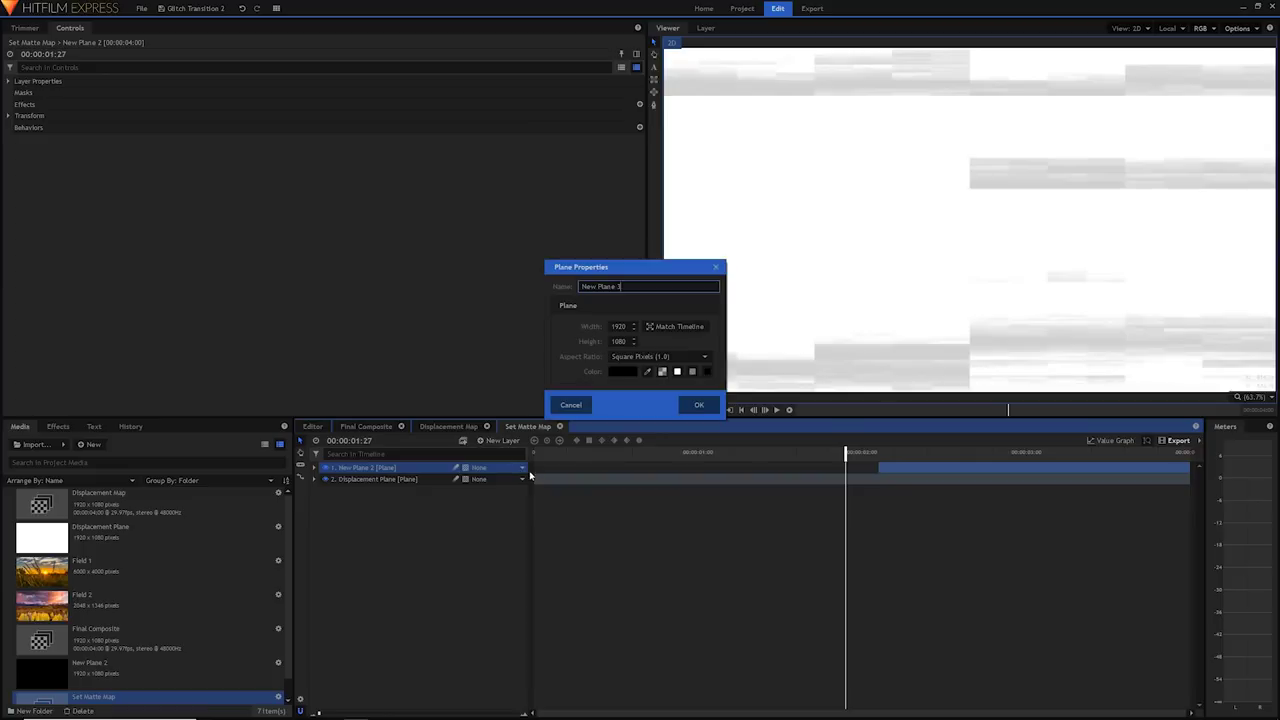
left_click(679, 372)
left_click(686, 403)
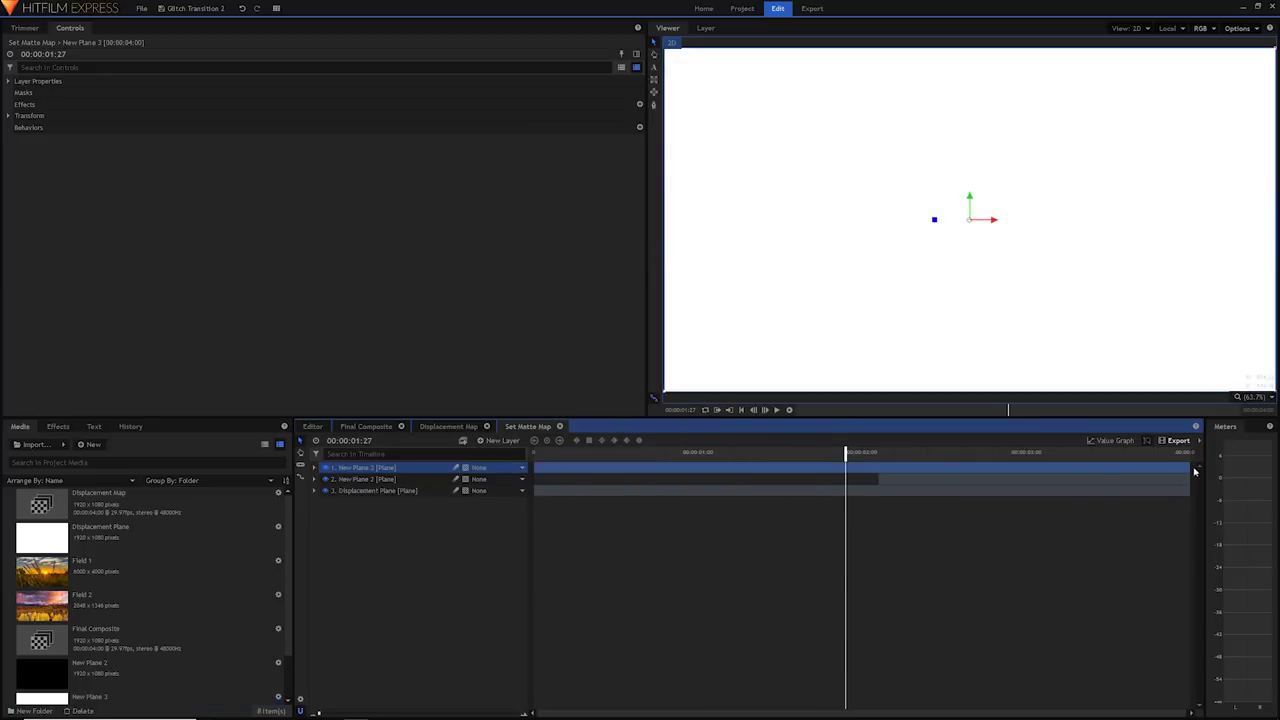
left_click_drag(1189, 471, 845, 481)
key("Right")
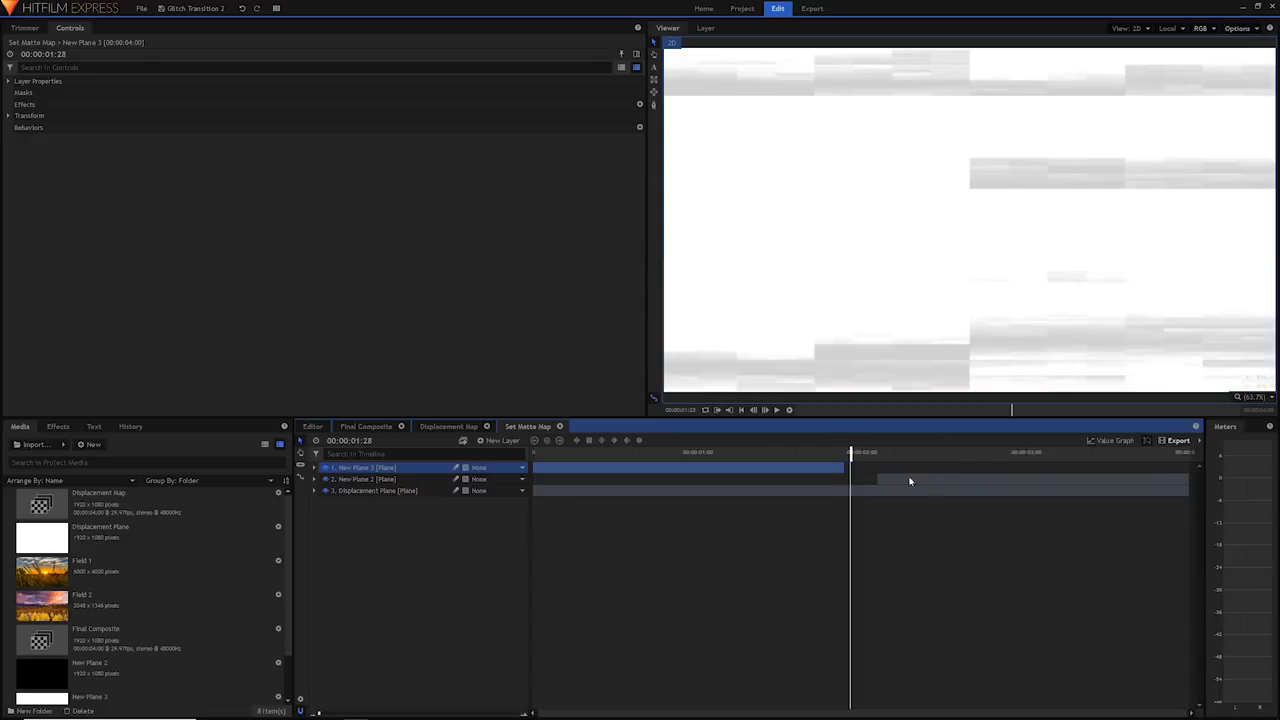
key("Right")
key("Right")
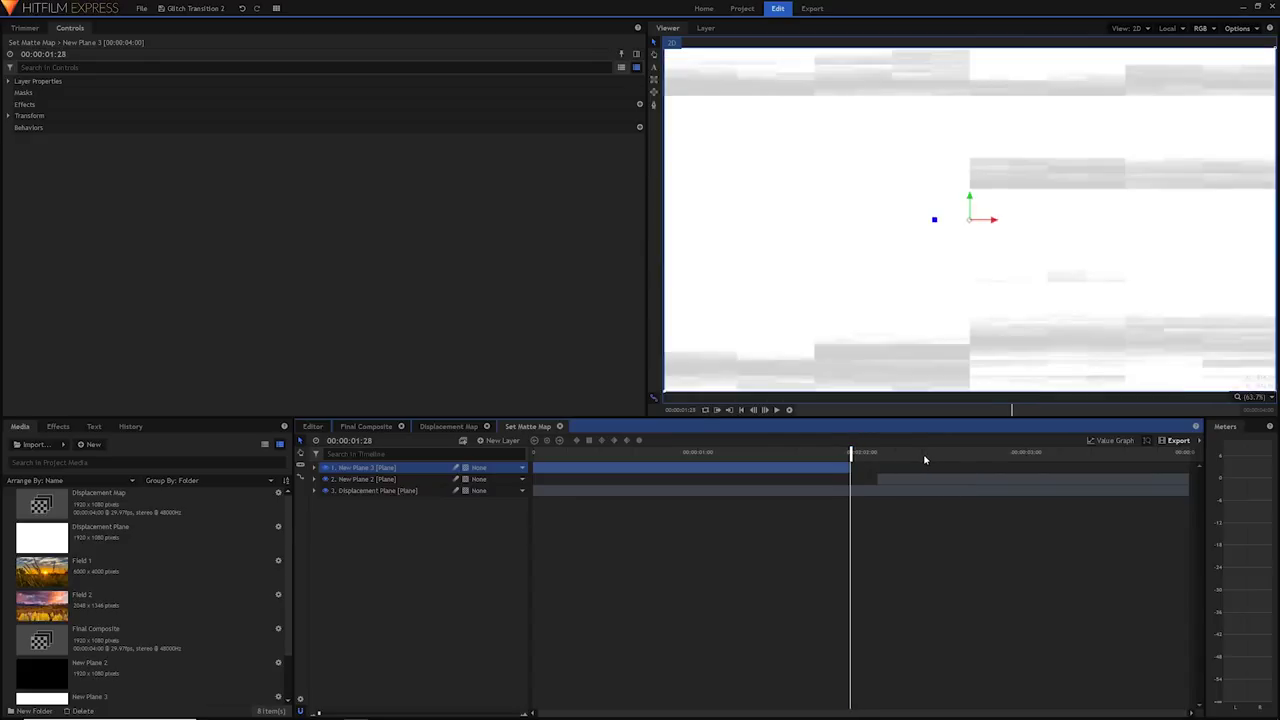
key("Right")
key("Right")
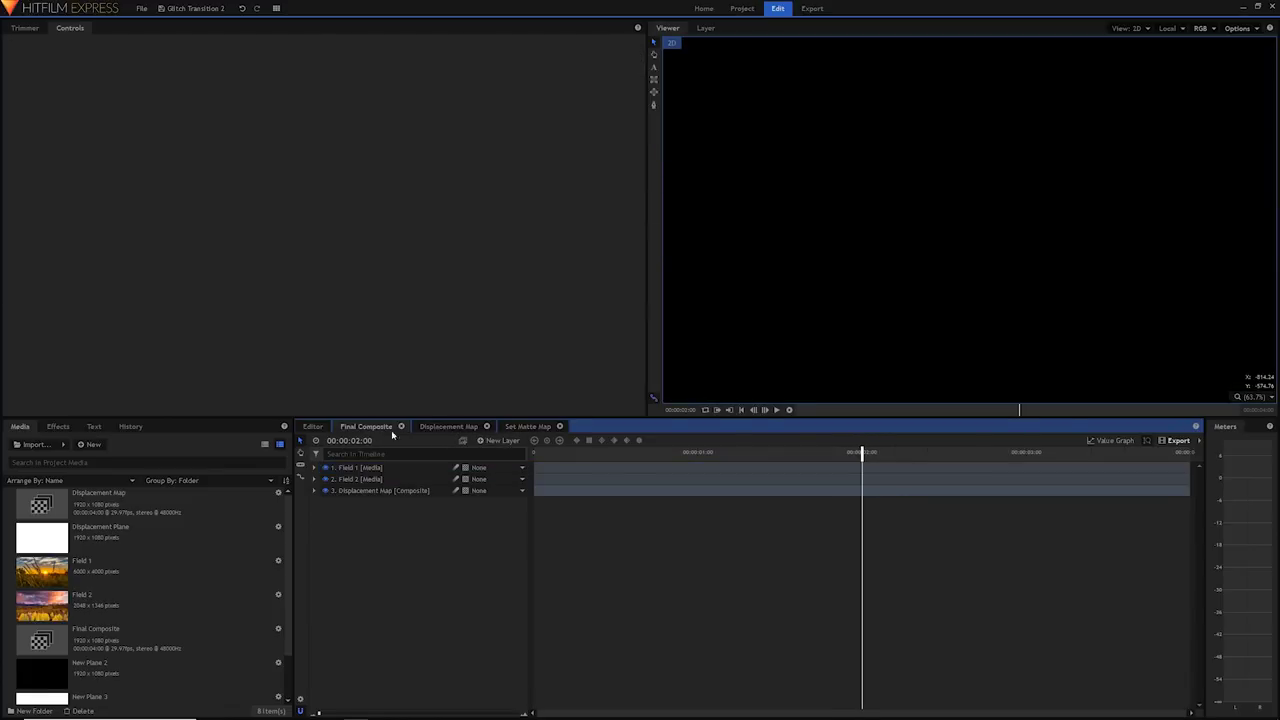
Add Set Matte Map as a Final Composite layer and apply the Set Matte effect to Field 1.
scroll(140, 618, "down", 1)
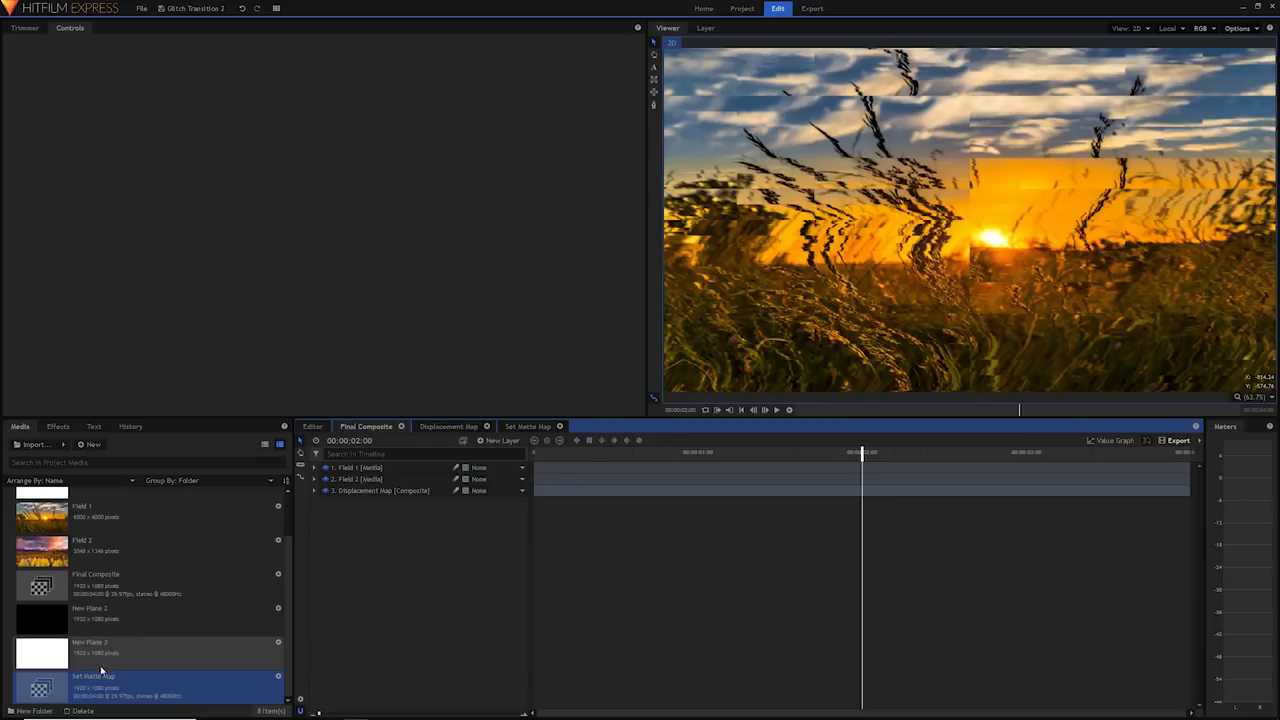
left_click_drag(96, 689, 395, 502)
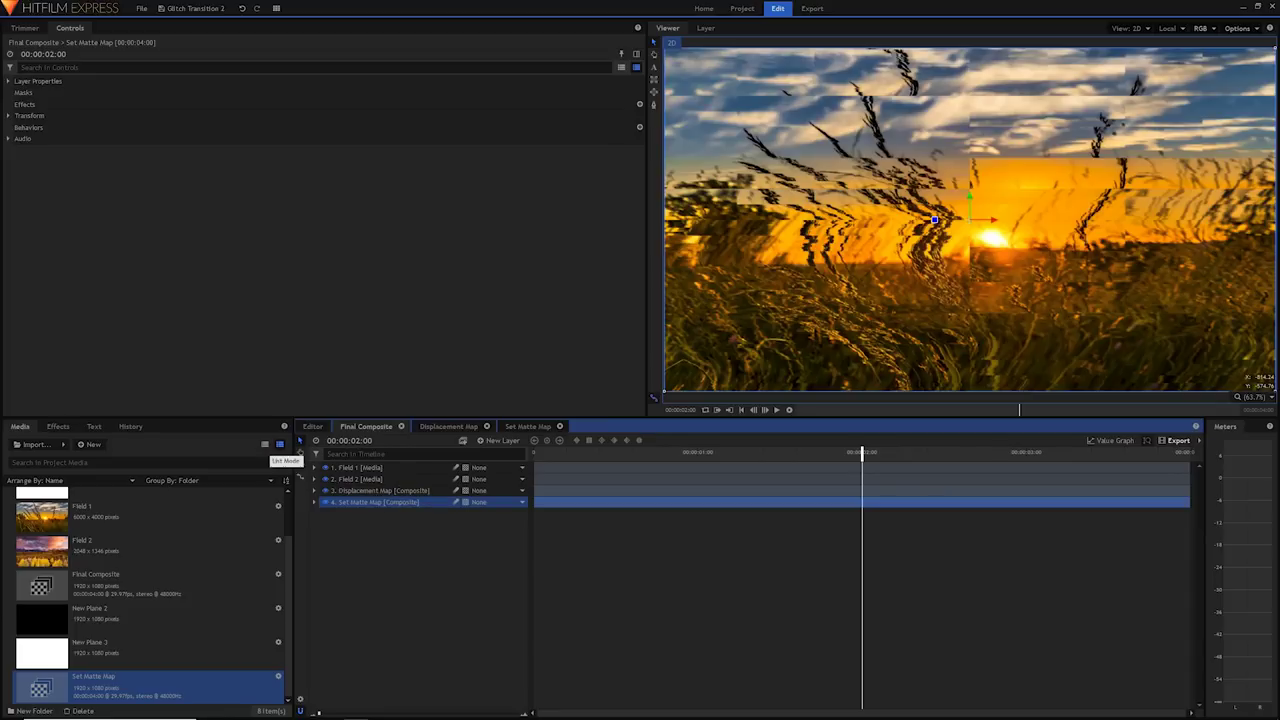
left_click(55, 427)
left_click(145, 444)
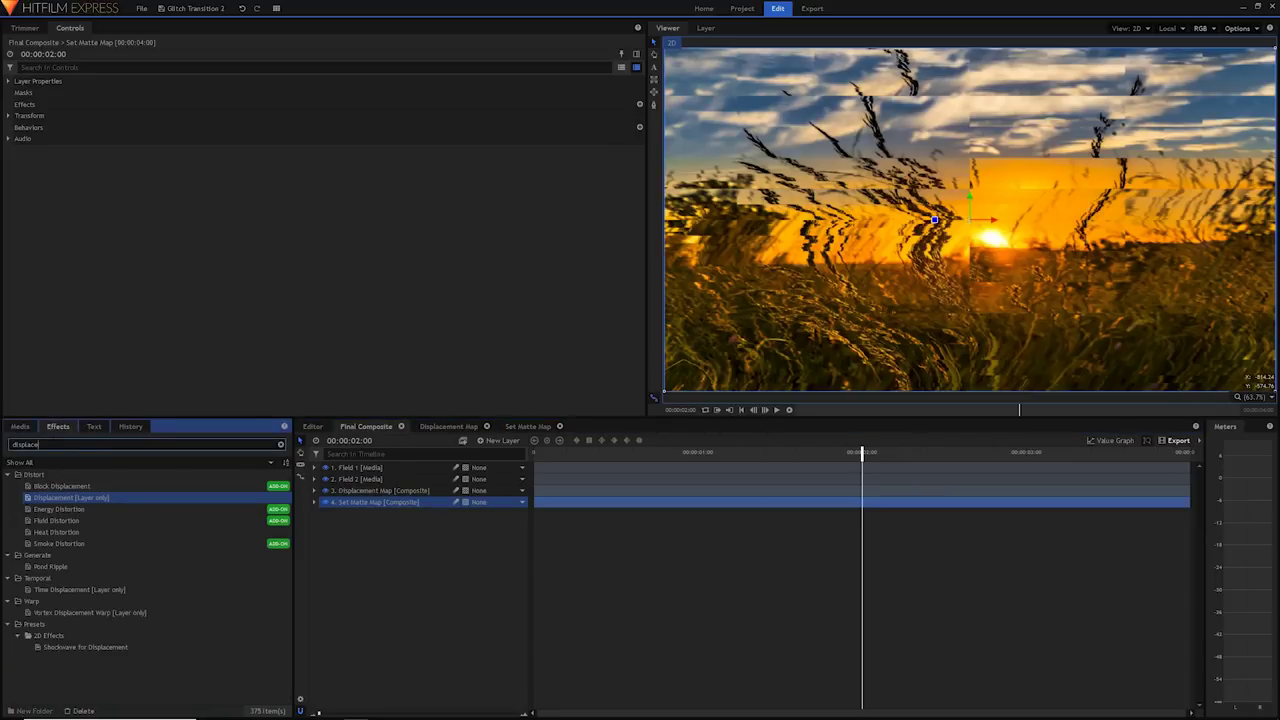
key("ctrl+a")
type("set")
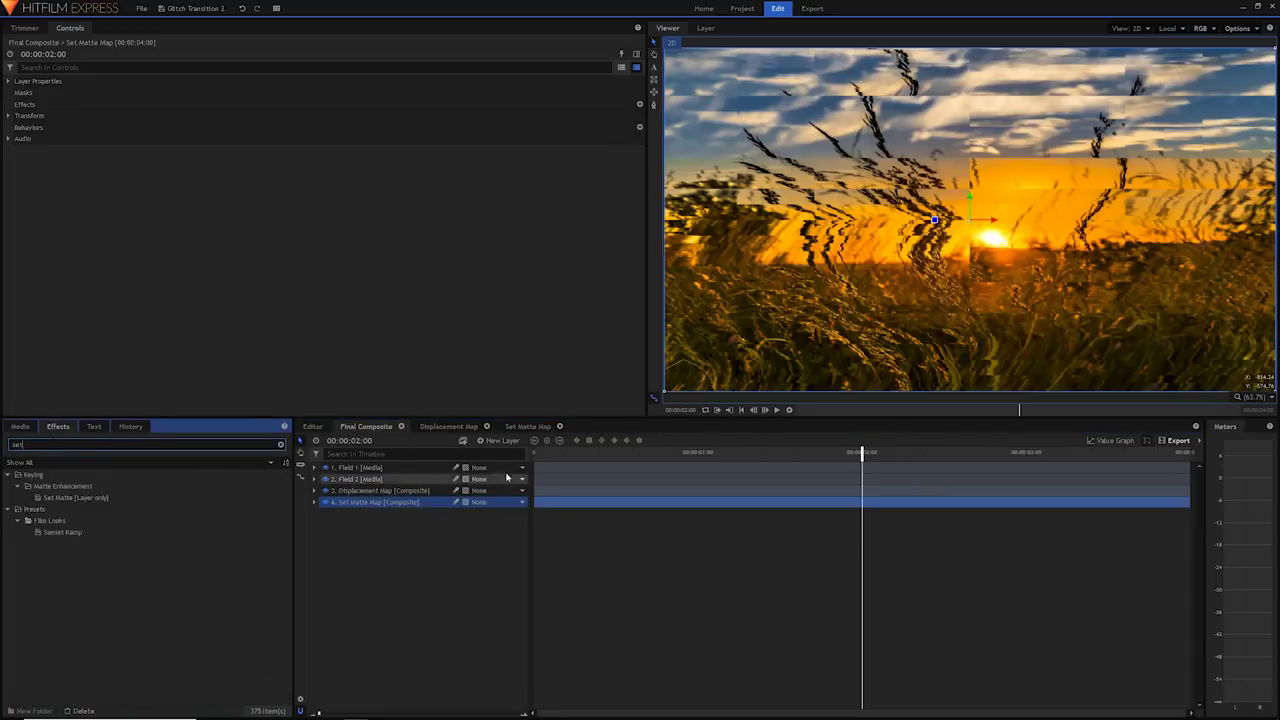
left_click_drag(158, 496, 362, 470)
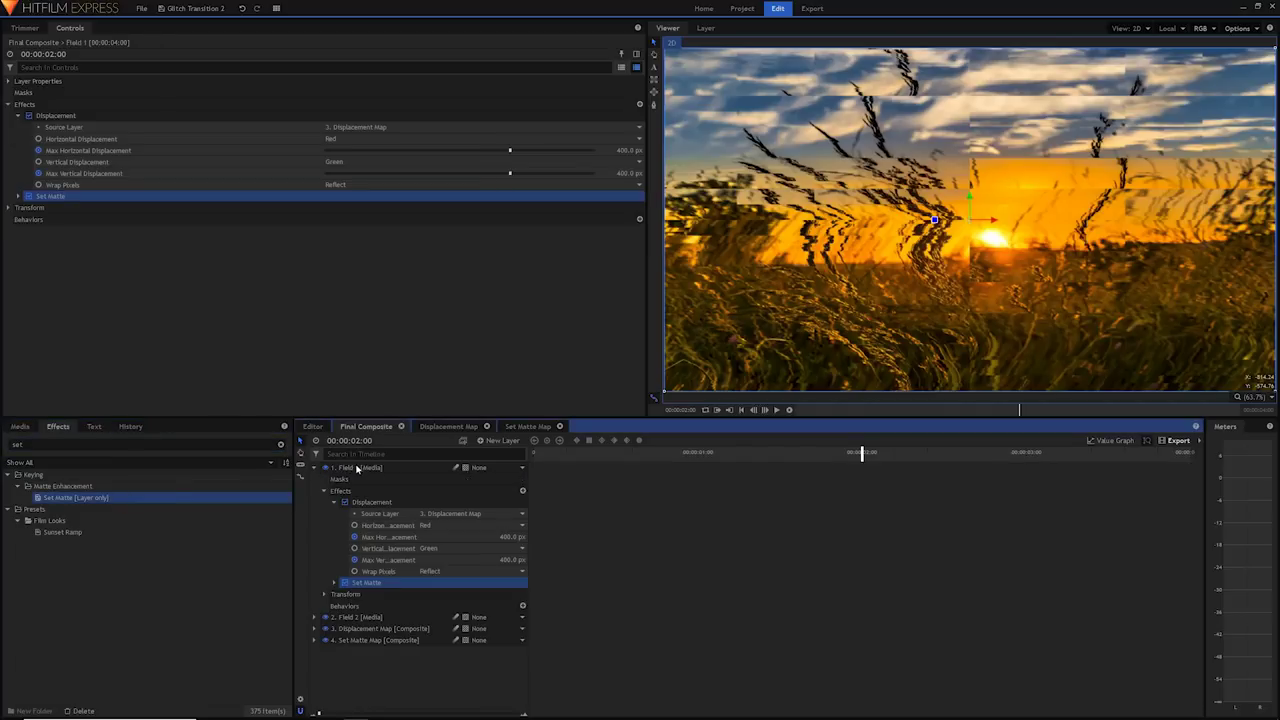
Set the Set Matte source layer to Set Matte Map with Luminance as the matte source.
left_click(18, 196)
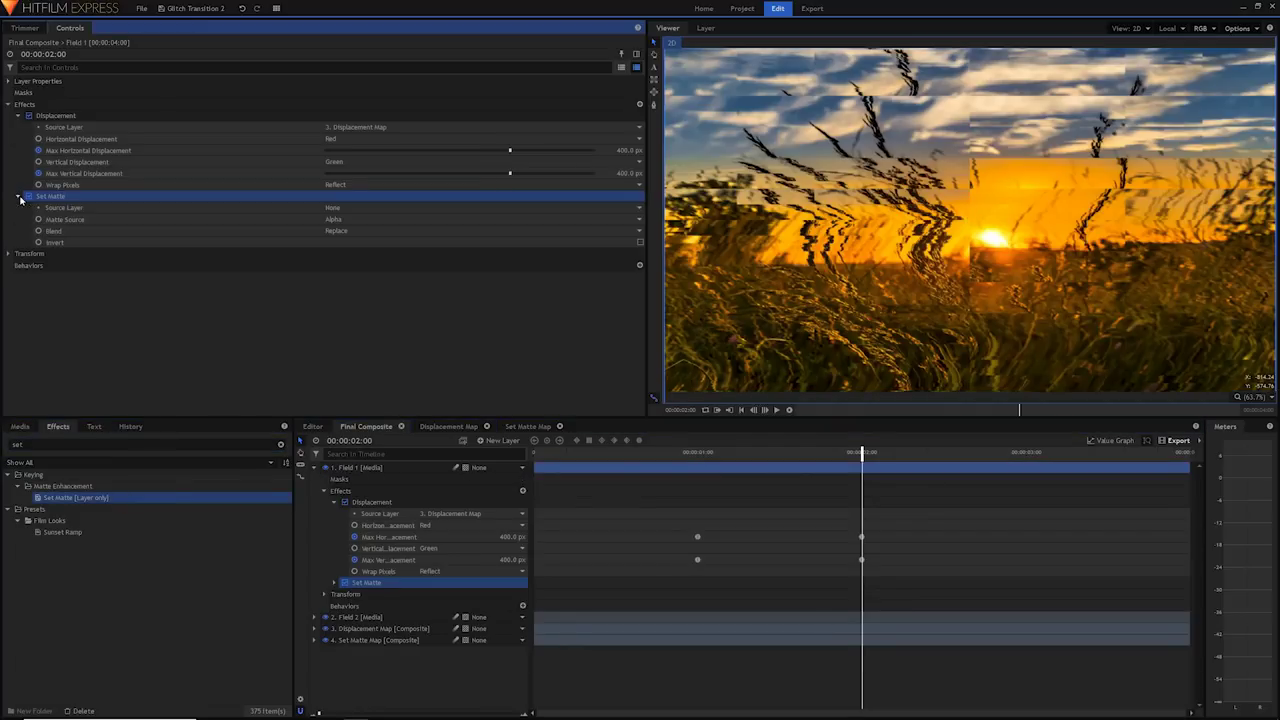
left_click(337, 208)
left_click(351, 249)
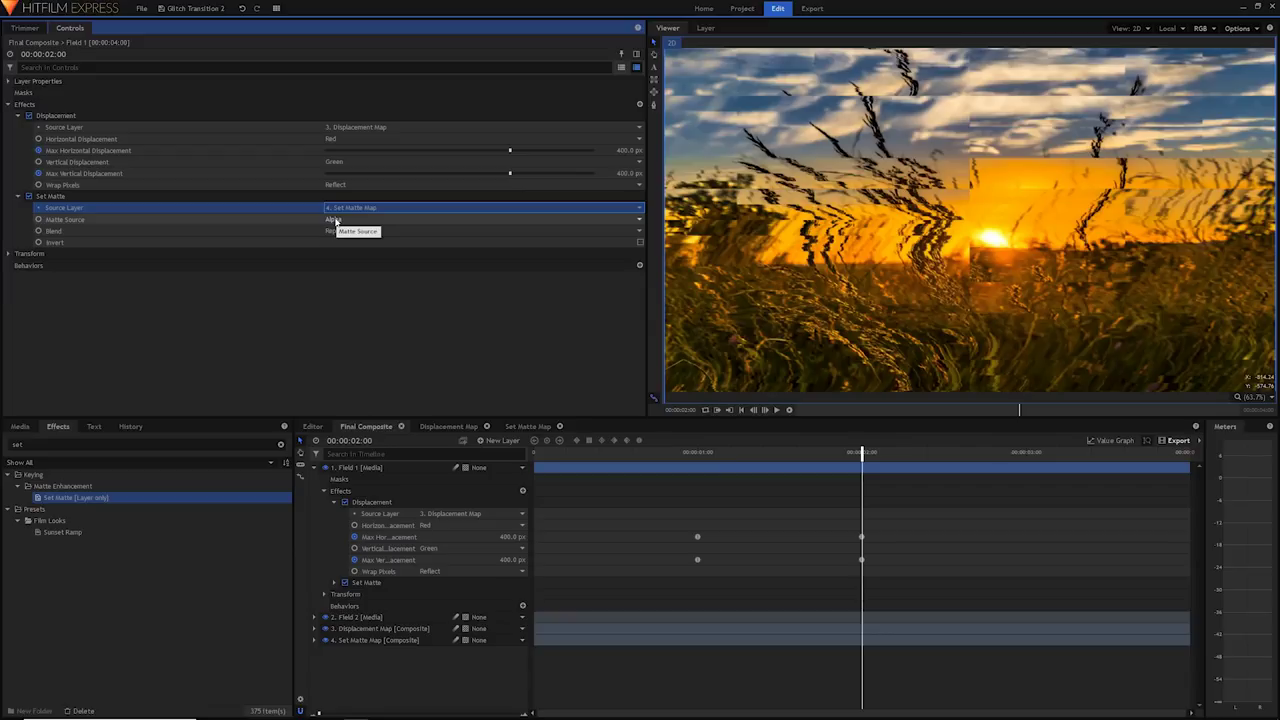
left_click(335, 220)
left_click(350, 268)
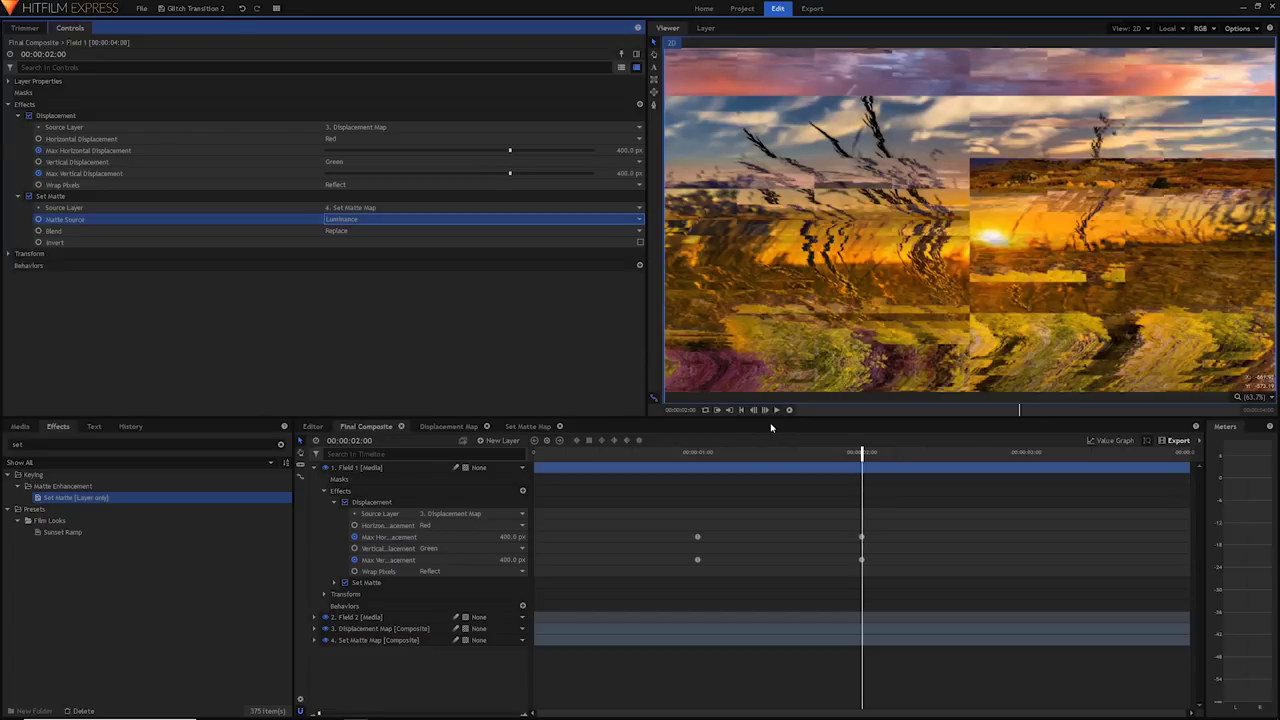
Scrub between 1:28 and 2:02 to check the glitch, testing Invert and leaving it off.
mouse_move(862, 452)
left_mouse_down()
mouse_move(846, 455)
mouse_move(890, 455)
mouse_move(851, 459)
left_mouse_up()
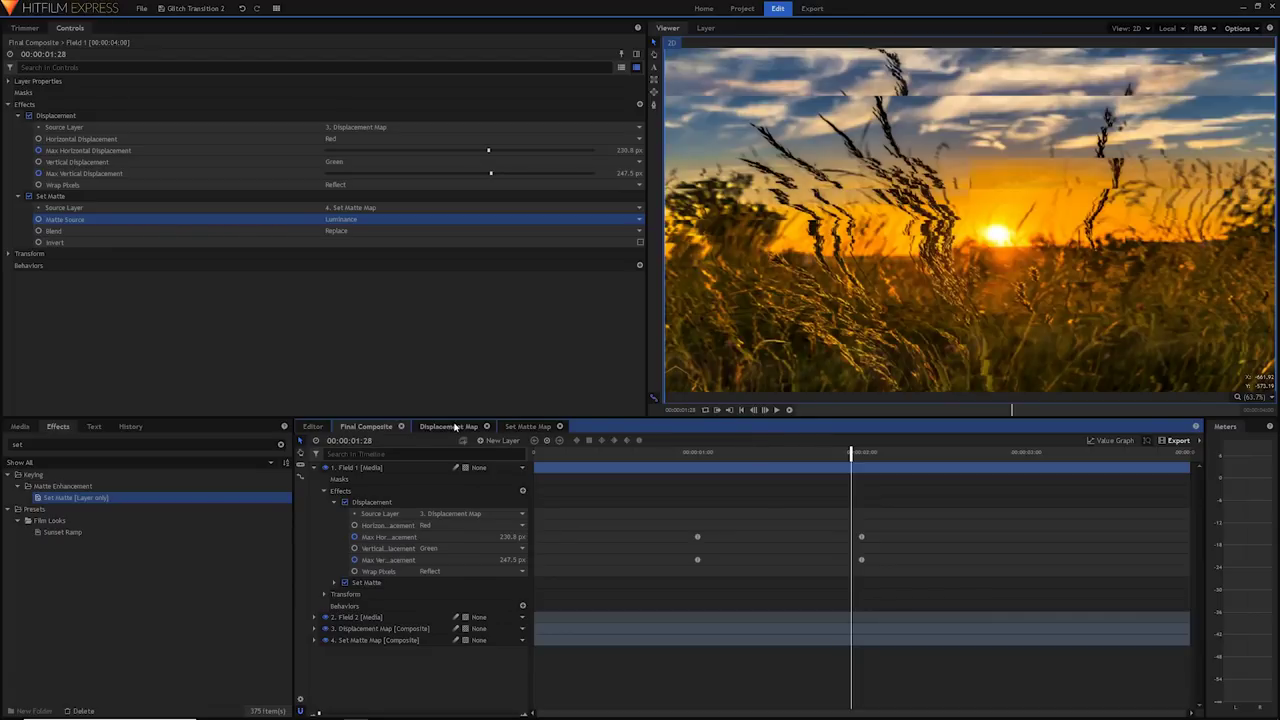
mouse_move(855, 452)
left_mouse_down()
mouse_move(903, 456)
mouse_move(846, 457)
left_mouse_up()
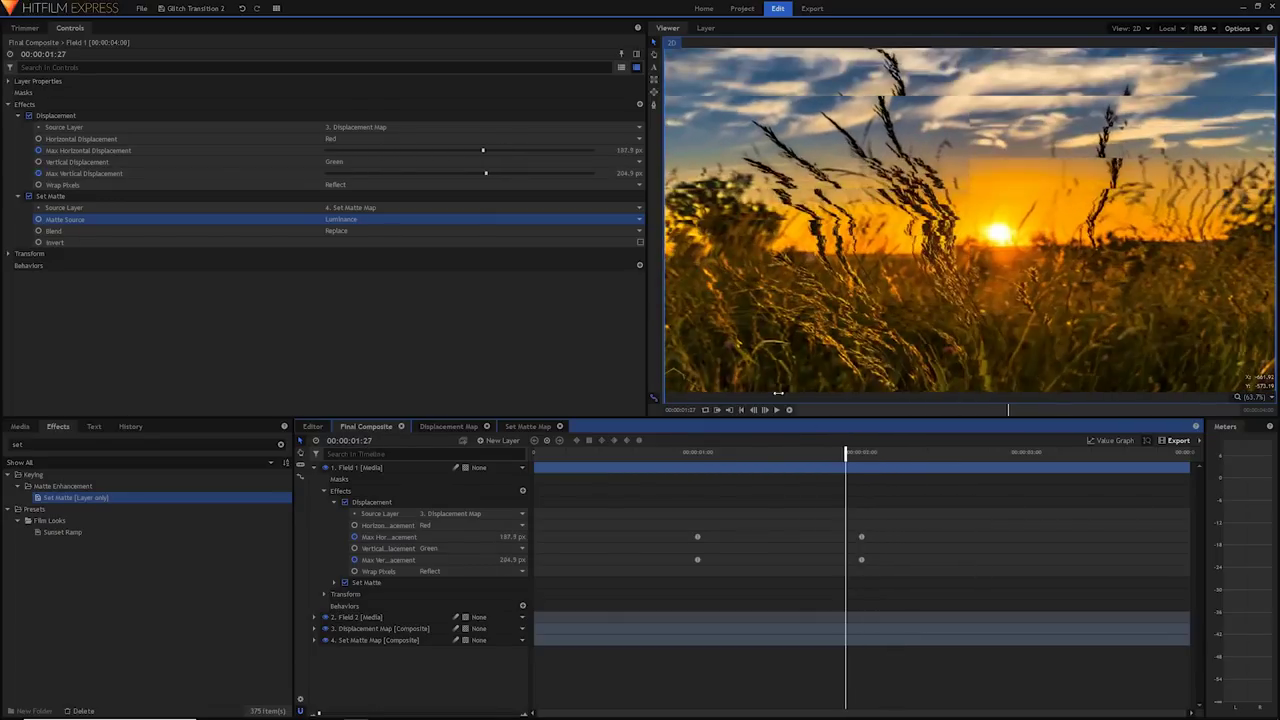
left_click(640, 243)
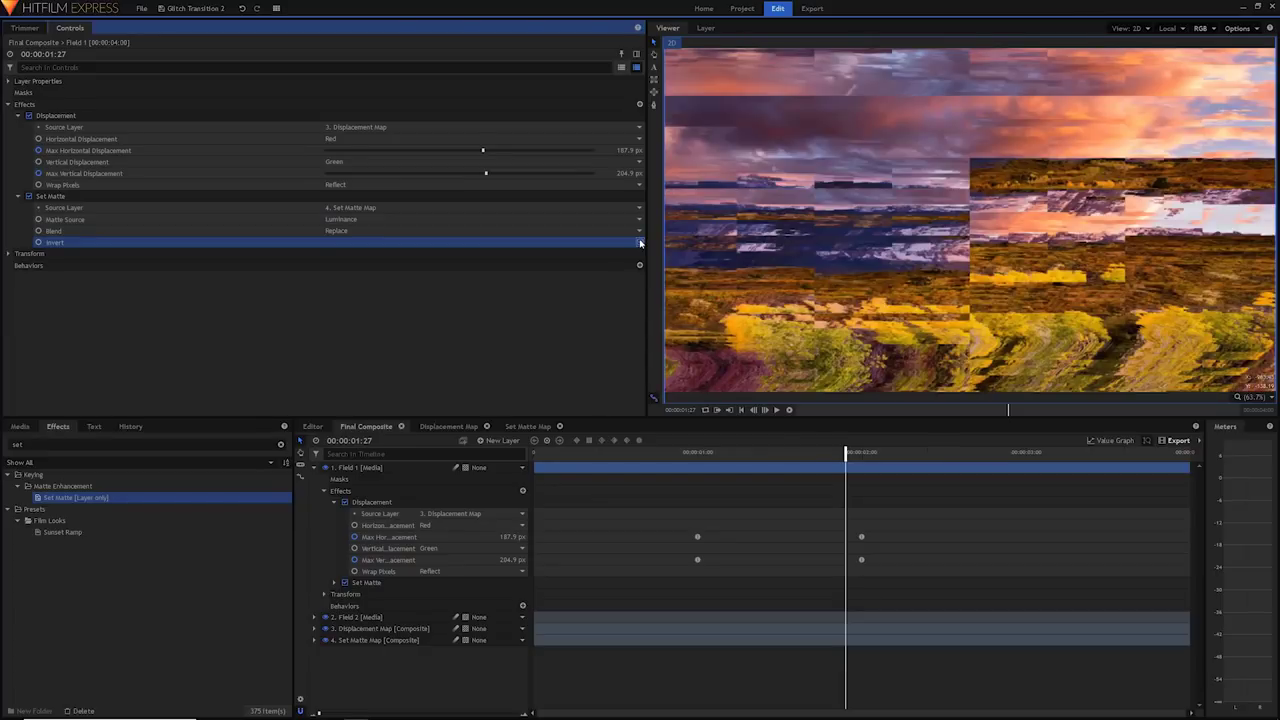
left_click(640, 243)
left_click(478, 290)
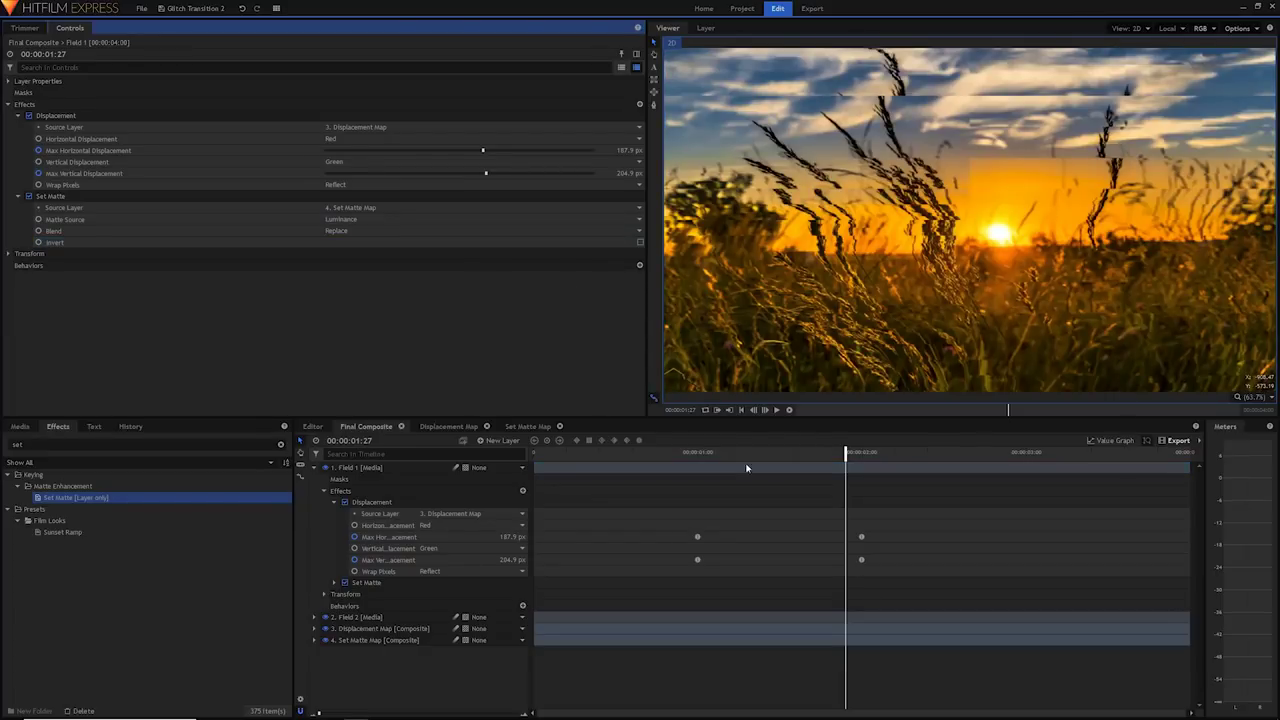
left_click(671, 455)
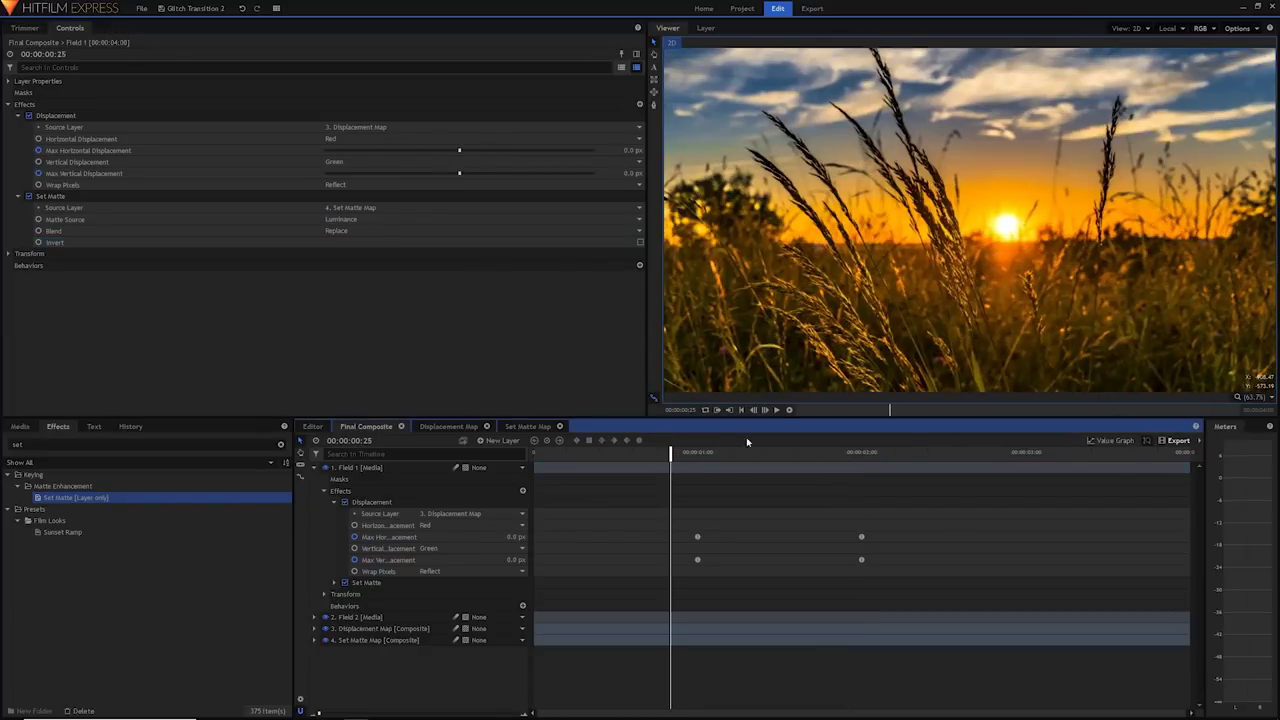
left_click(790, 410)
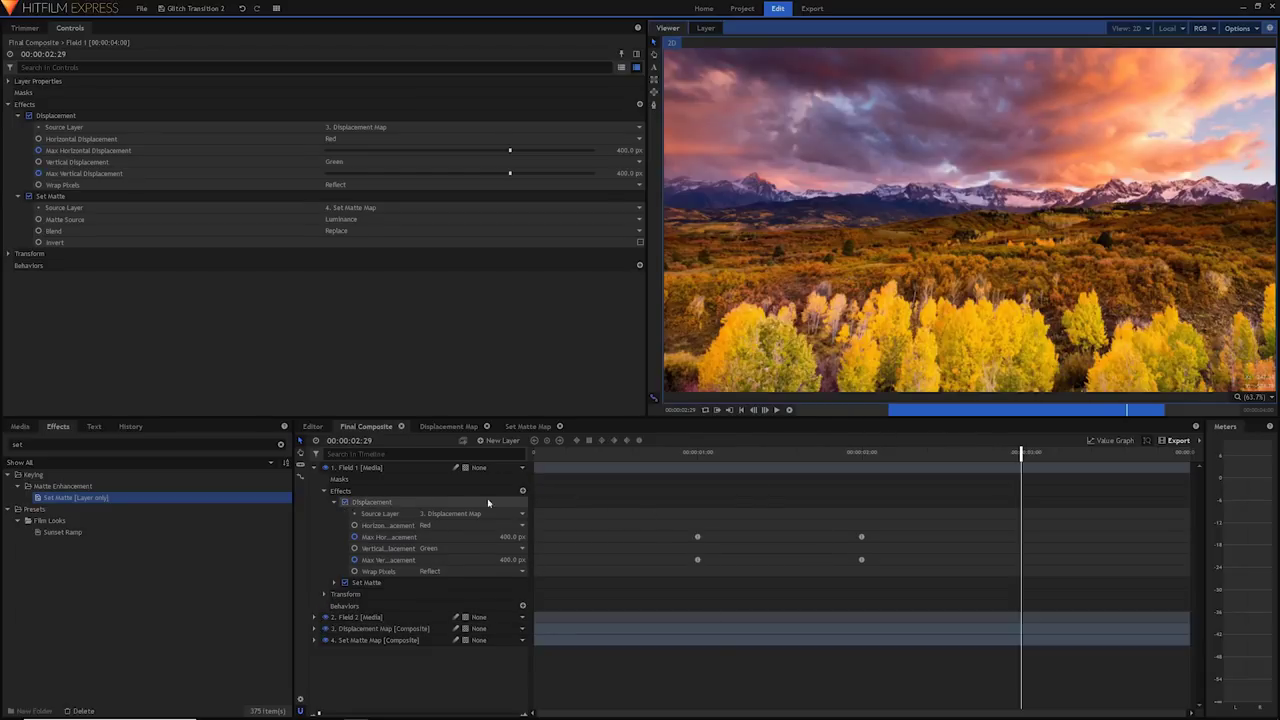
Ease Field 1's horizontal and vertical displacement curves so they ramp steeply to 400 px at two seconds.
left_click_drag(930, 510, 651, 576)
left_click(1113, 440)
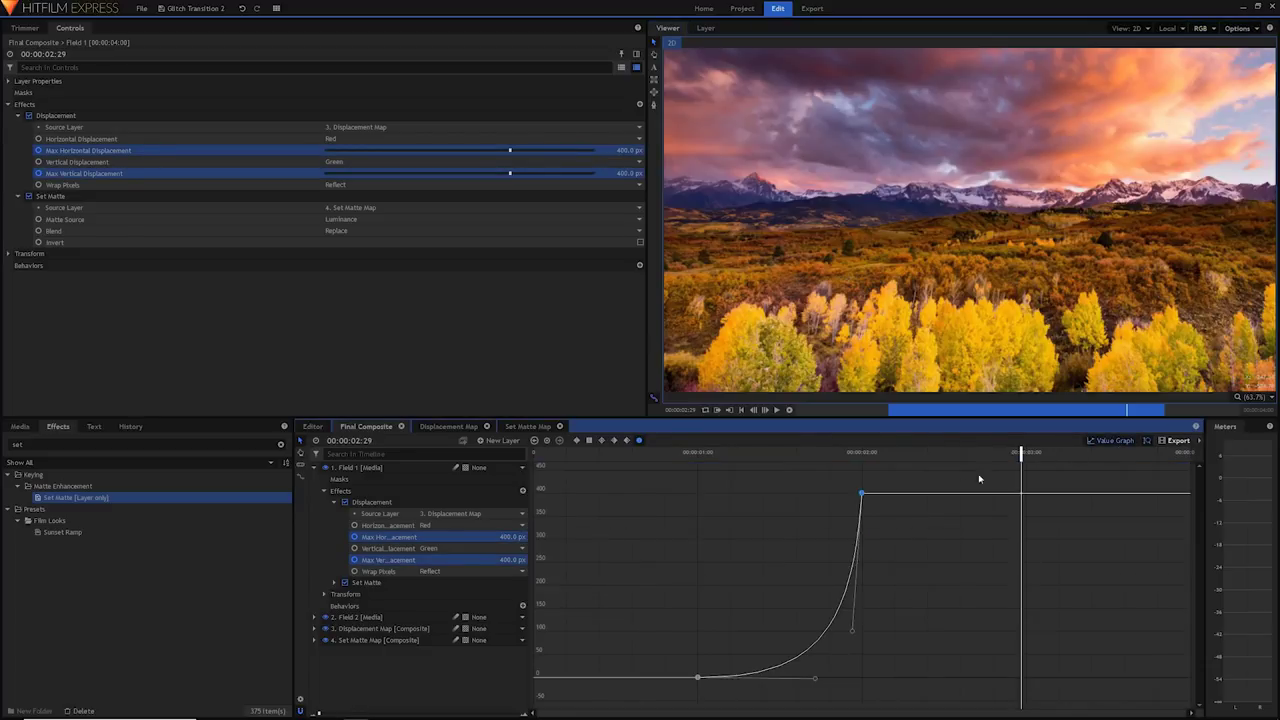
left_click_drag(847, 632, 840, 678)
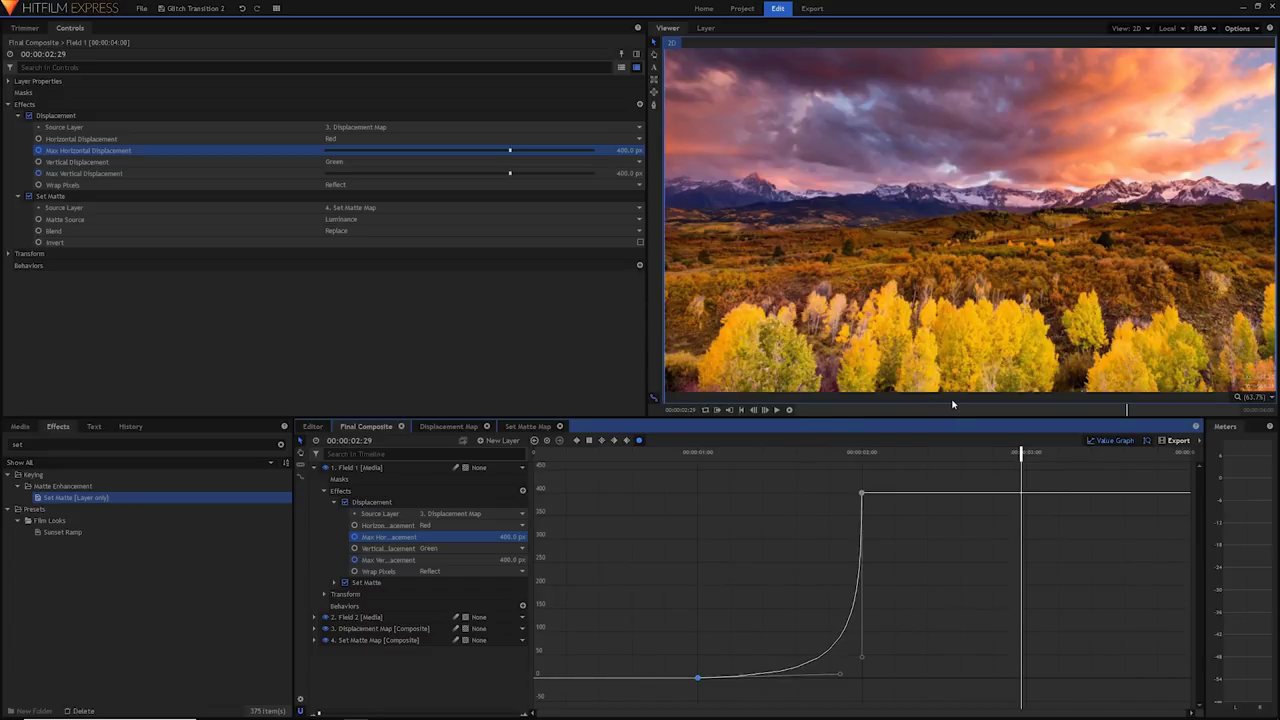
left_click(387, 562)
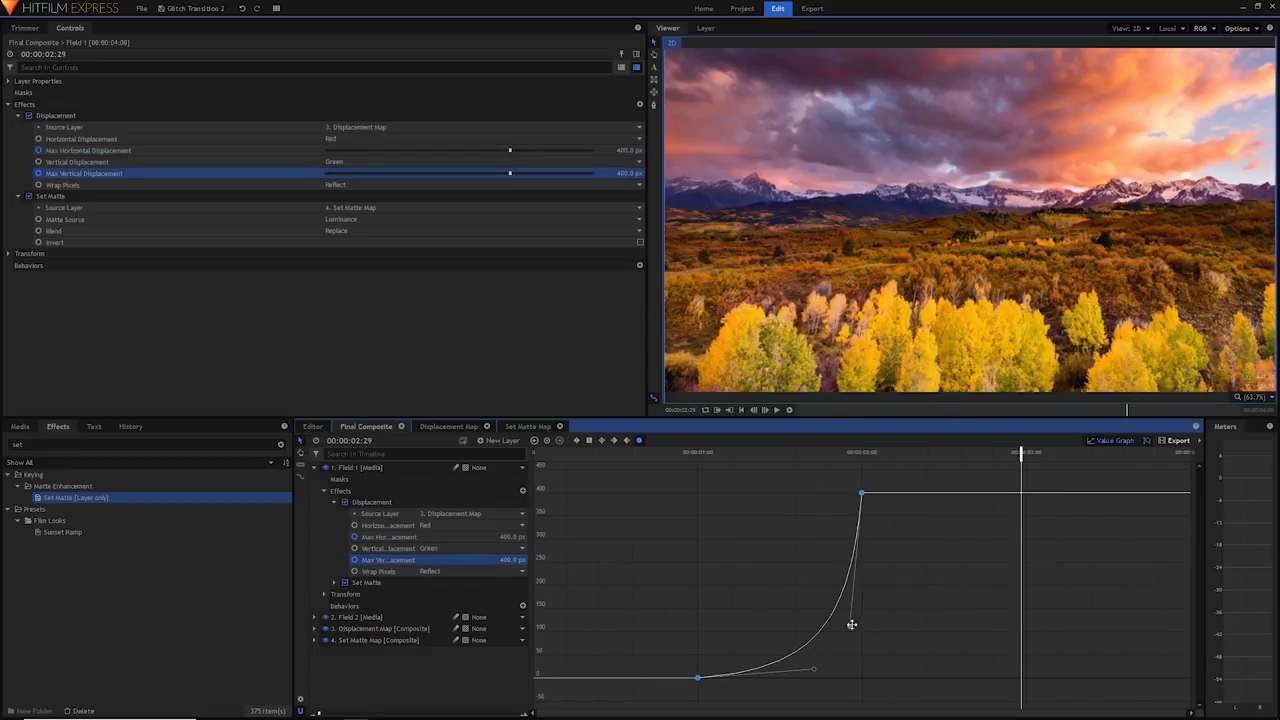
left_click_drag(851, 625, 858, 637)
Show Field 2's vertical displacement curve falling back to 0, then scrub back to one second.
left_click(314, 617)
left_click(387, 620)
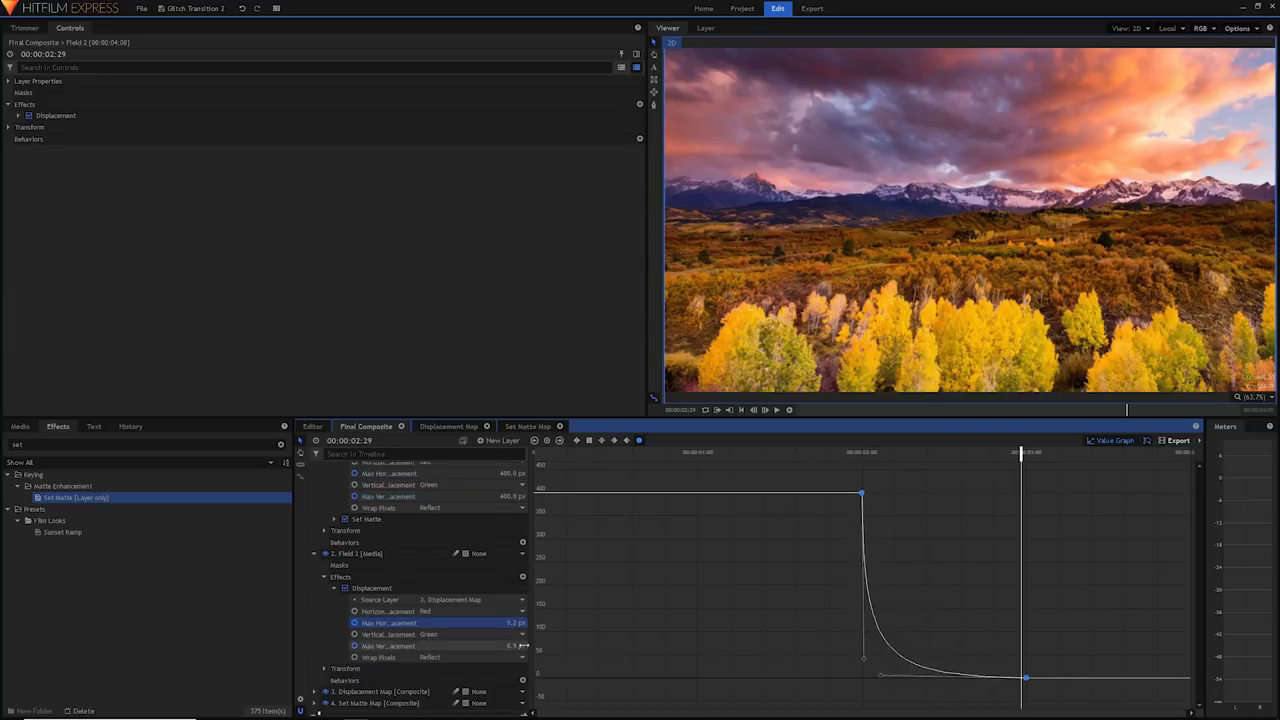
left_click(686, 452)
left_click(789, 410)
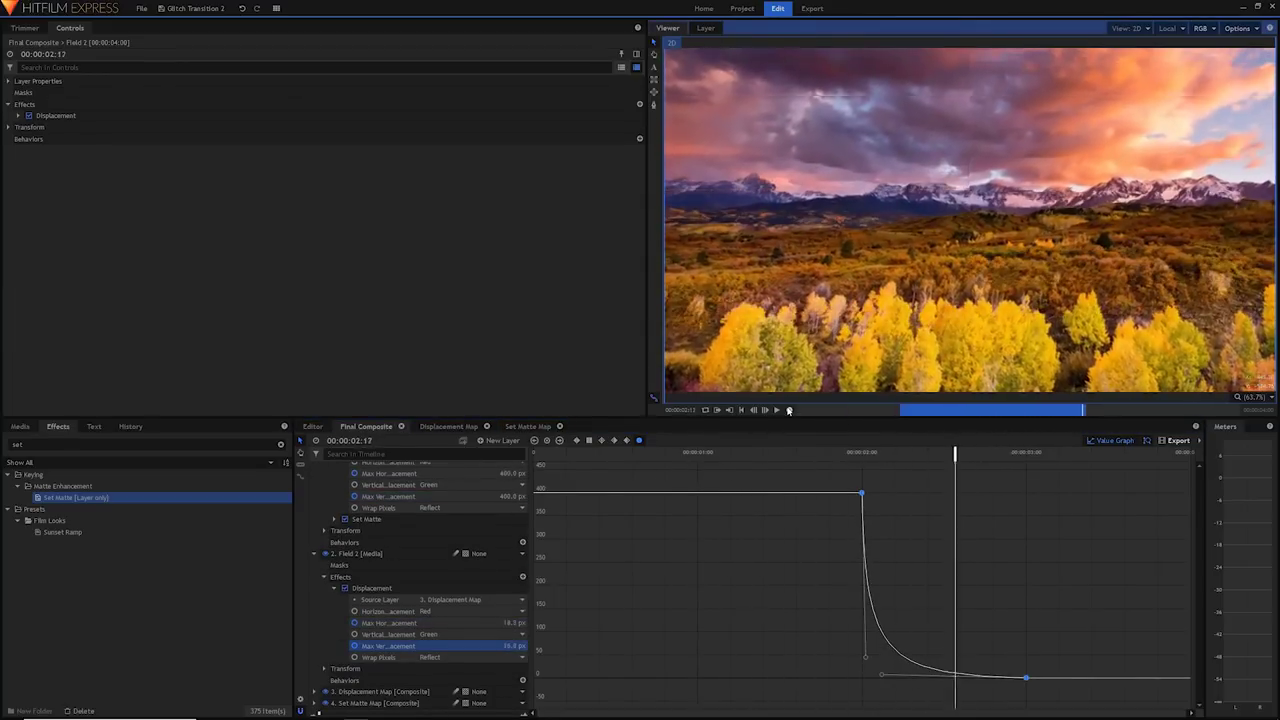
left_click(920, 412)
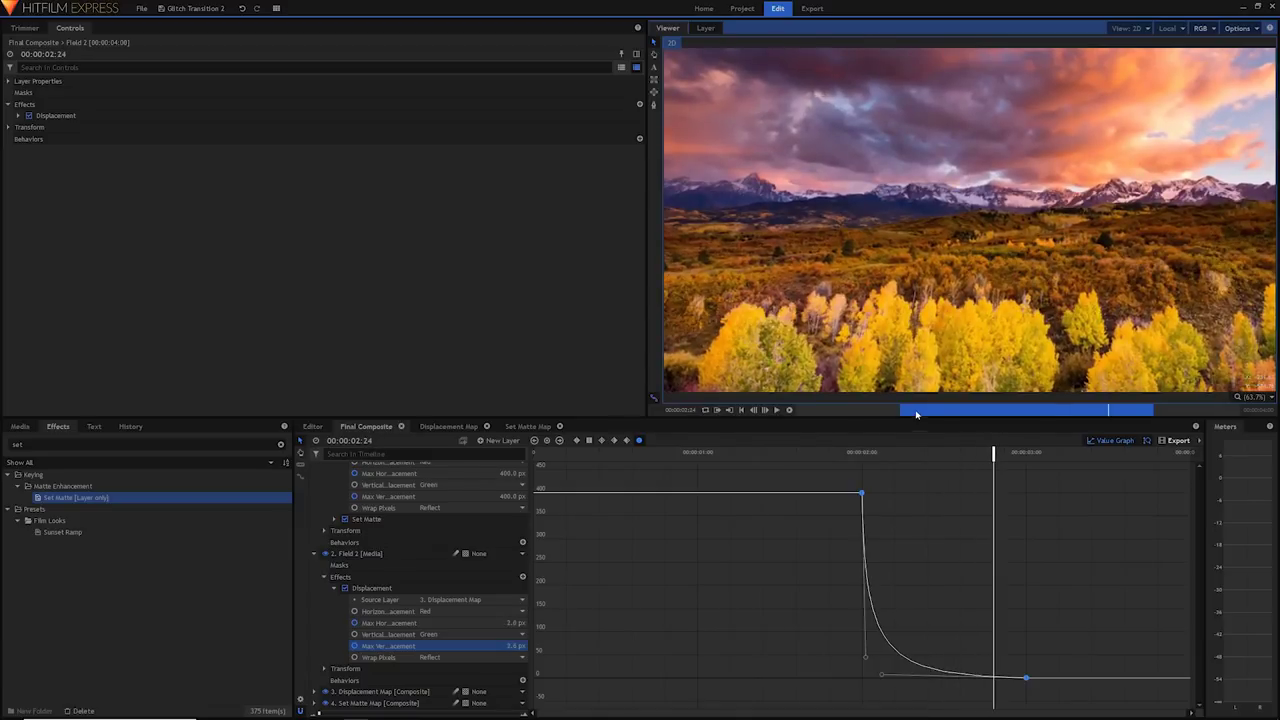
left_click(916, 413)
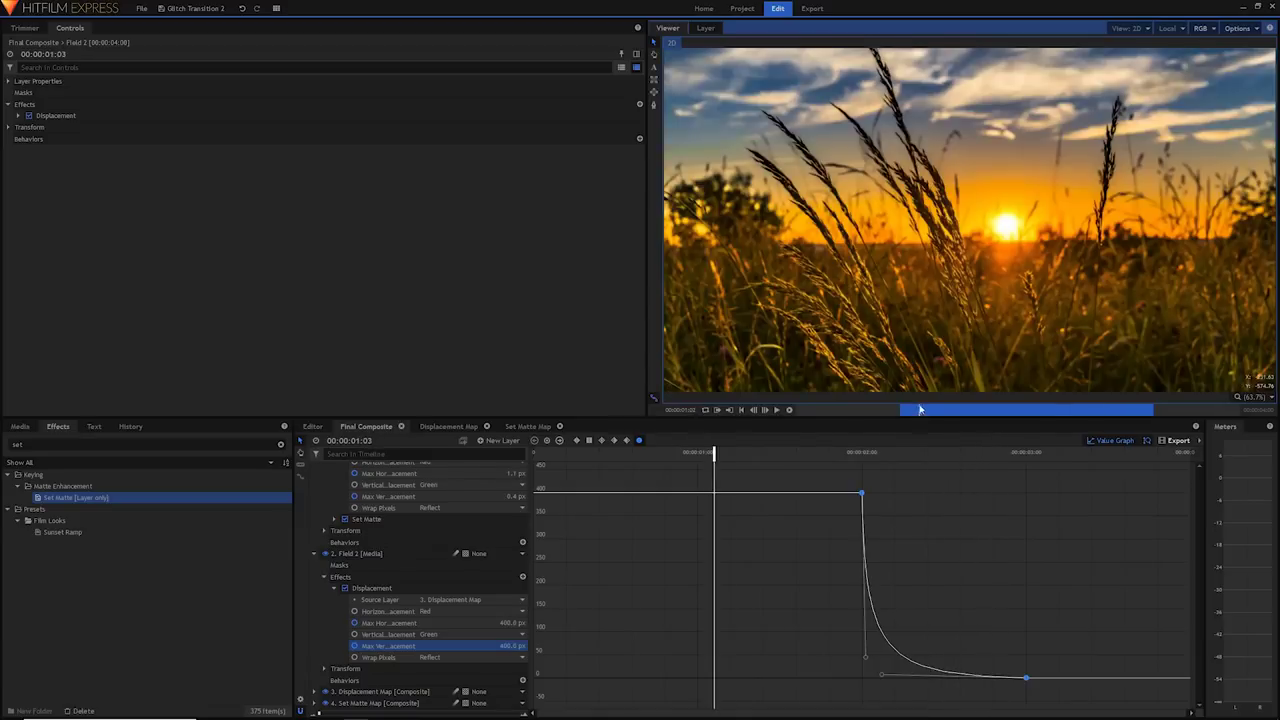
left_click_drag(1037, 405, 904, 411)
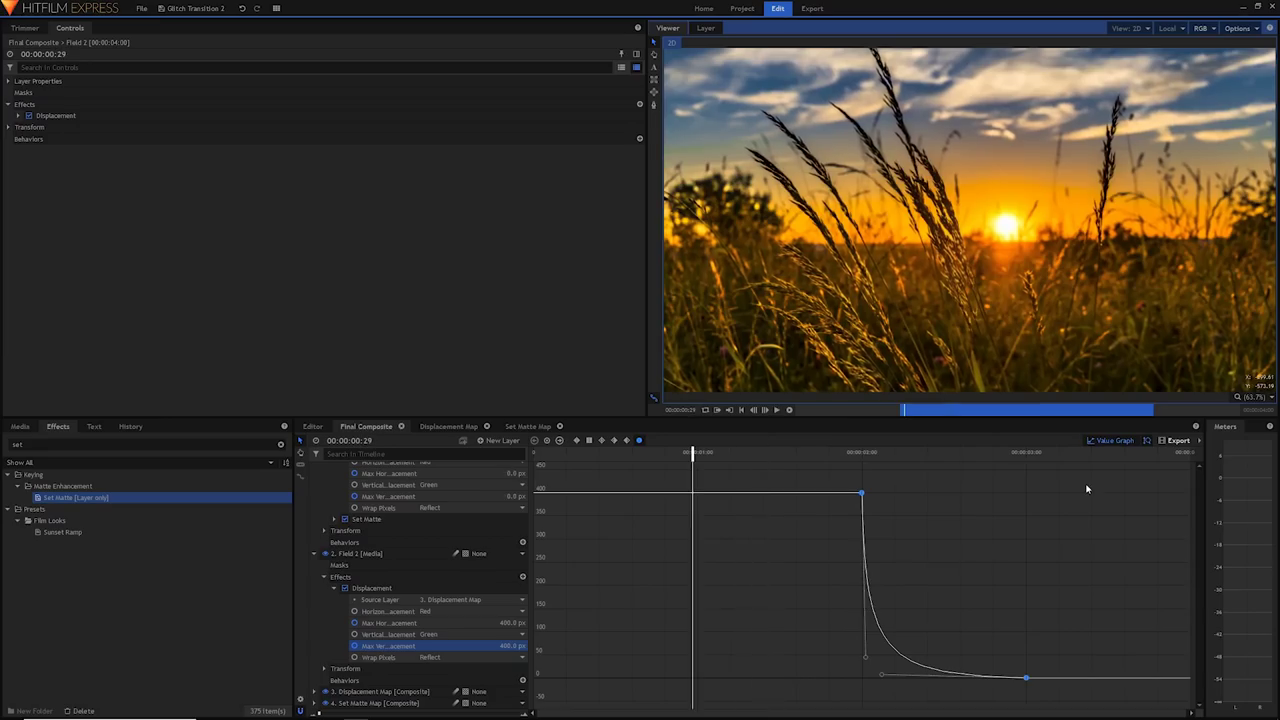